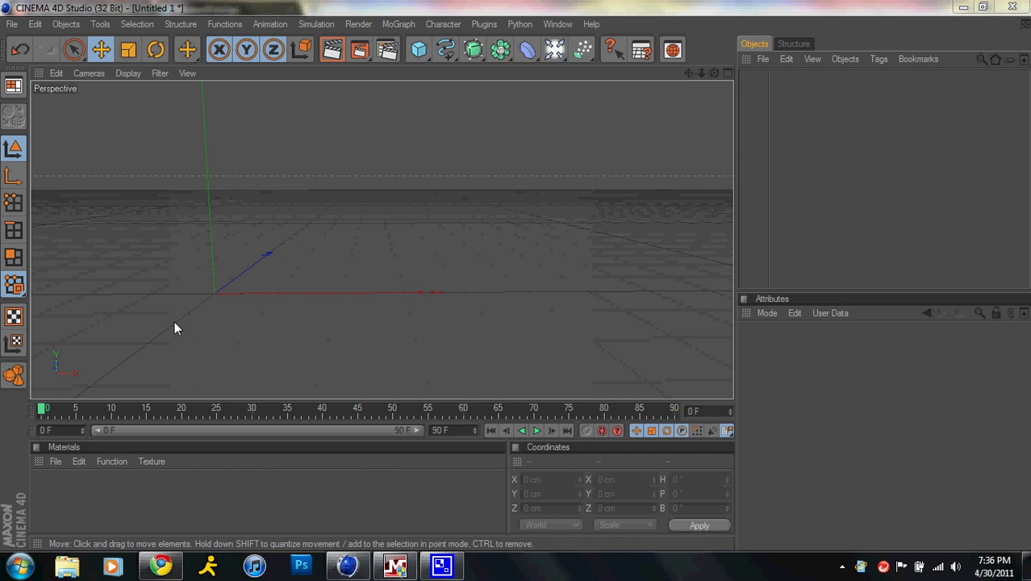
- Watch part of the YouTube reference video, then return to the Cinema 4D scene
{"action": "mouse_move", "coordinate": [162, 566]}
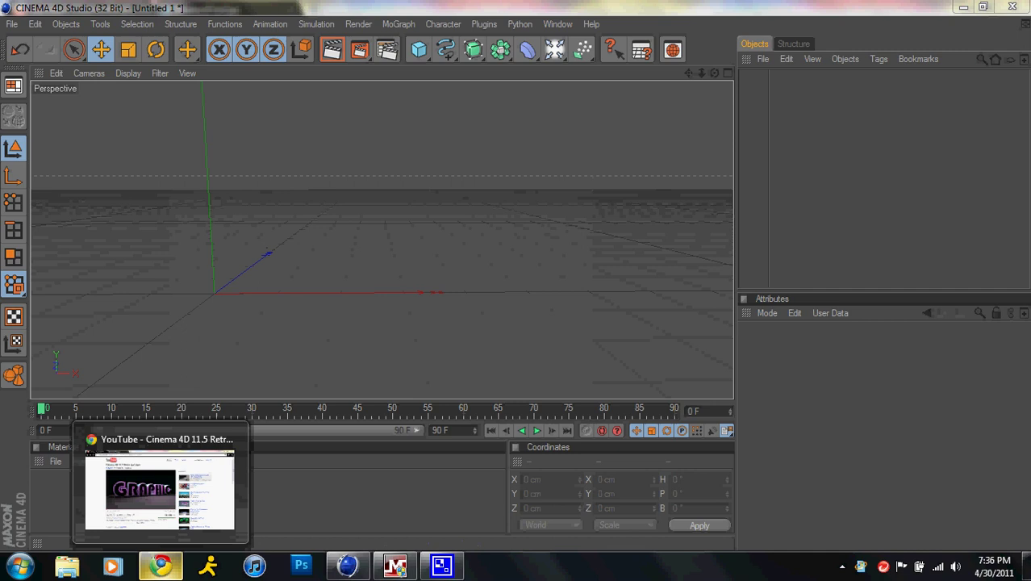
{"action": "left_click", "coordinate": [169, 483]}
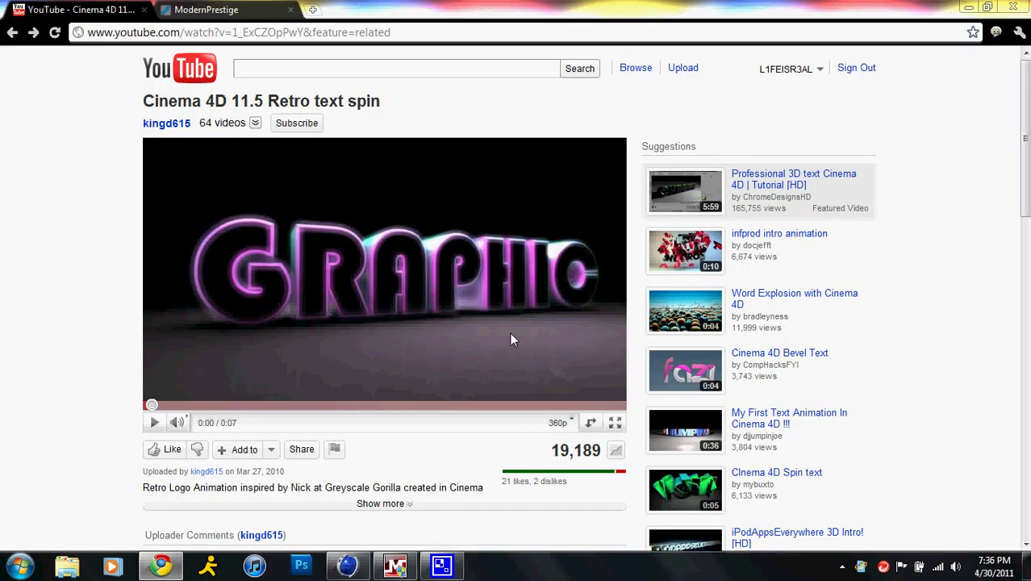
{"action": "left_click", "coordinate": [153, 428]}
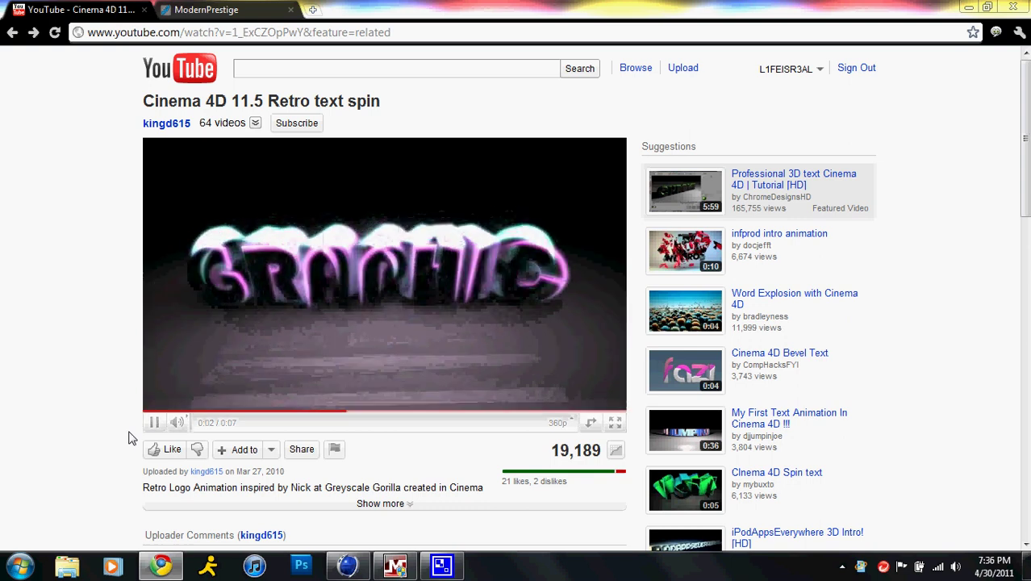
{"action": "left_click", "coordinate": [151, 424]}
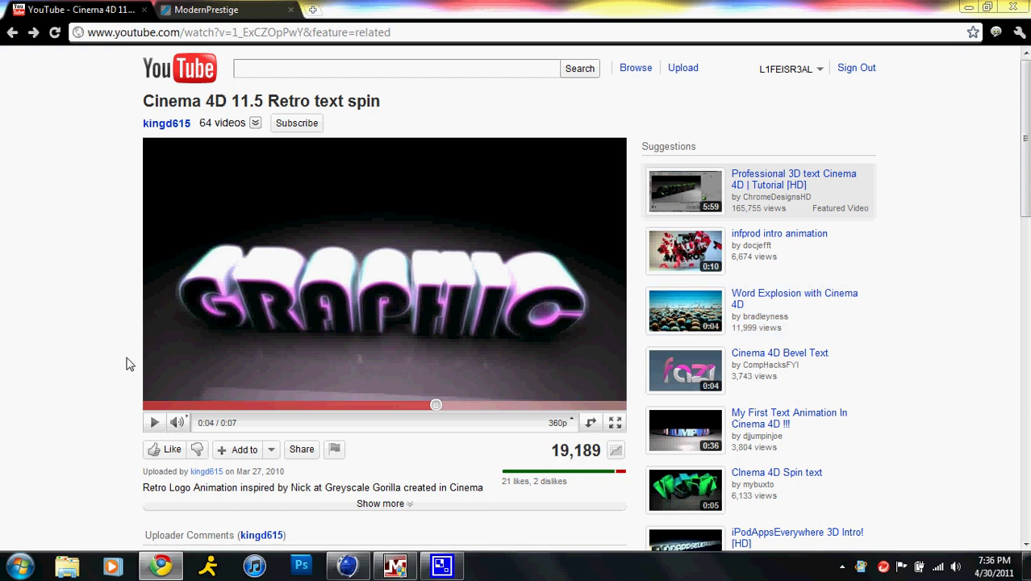
{"action": "mouse_move", "coordinate": [378, 563]}
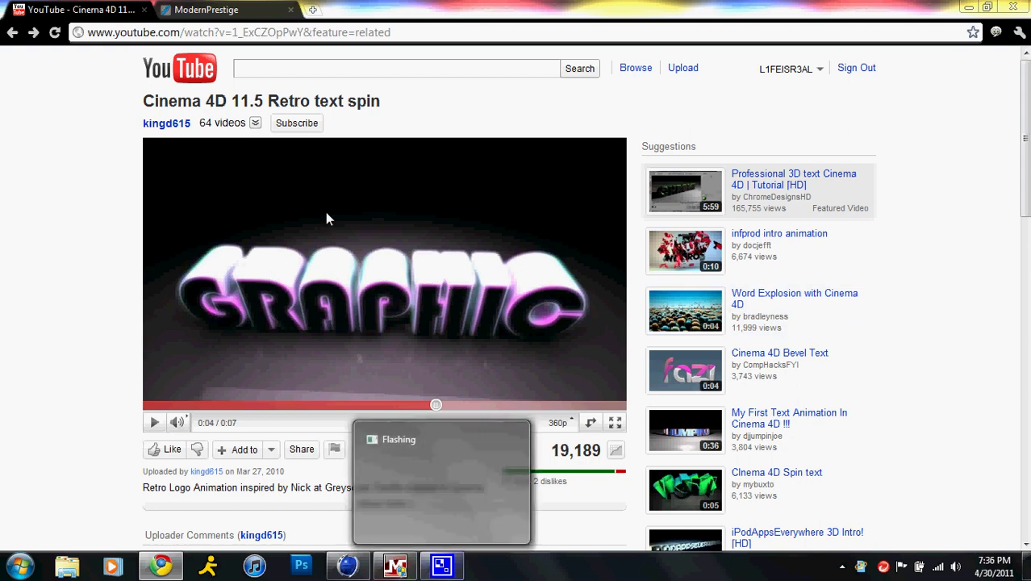
{"action": "left_click", "coordinate": [349, 520]}
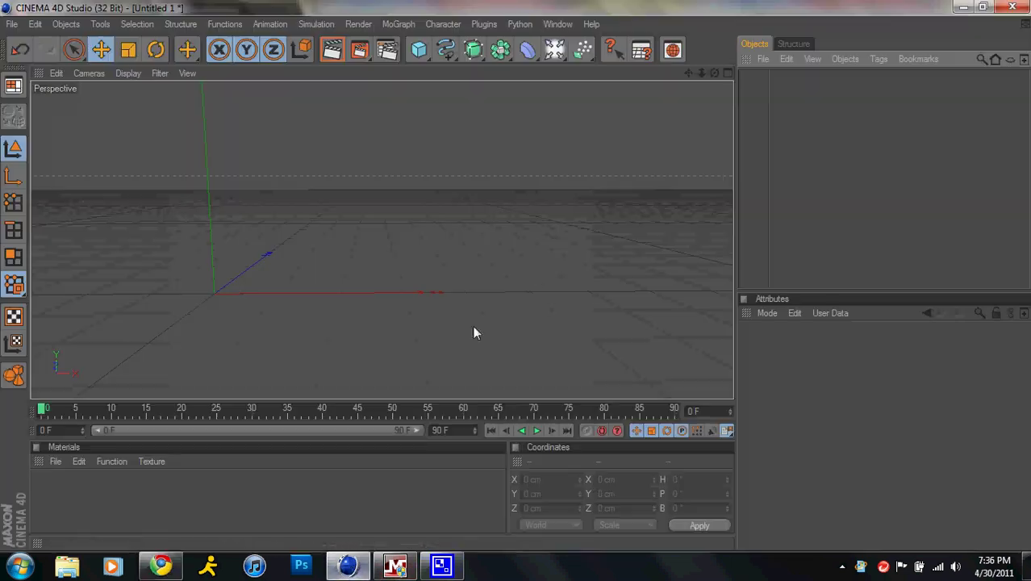
- Add a MoText object reading TRUE with a depth of 80
{"action": "left_click", "coordinate": [396, 24]}
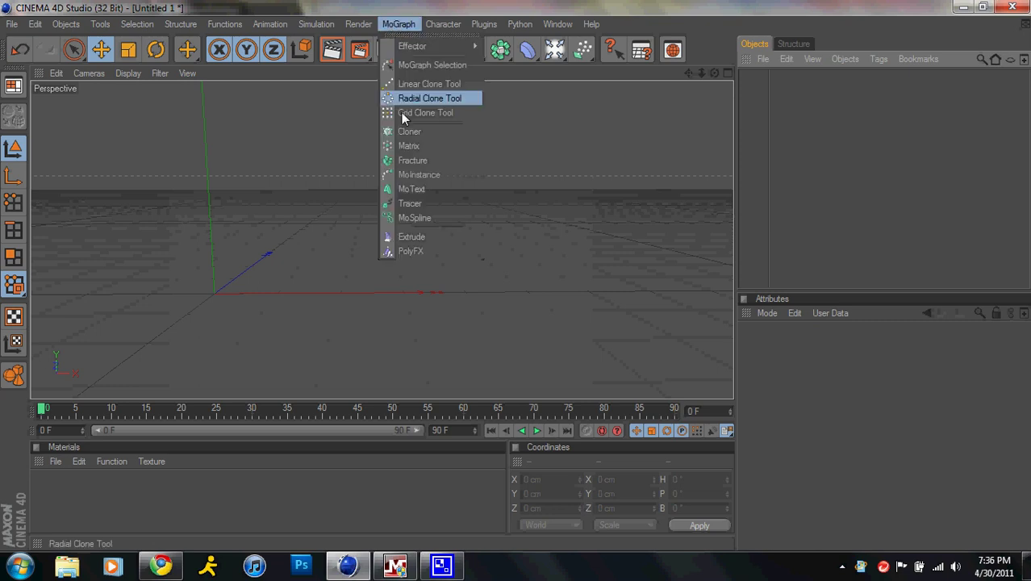
{"action": "left_click", "coordinate": [443, 189]}
{"action": "double_click", "coordinate": [827, 413]}
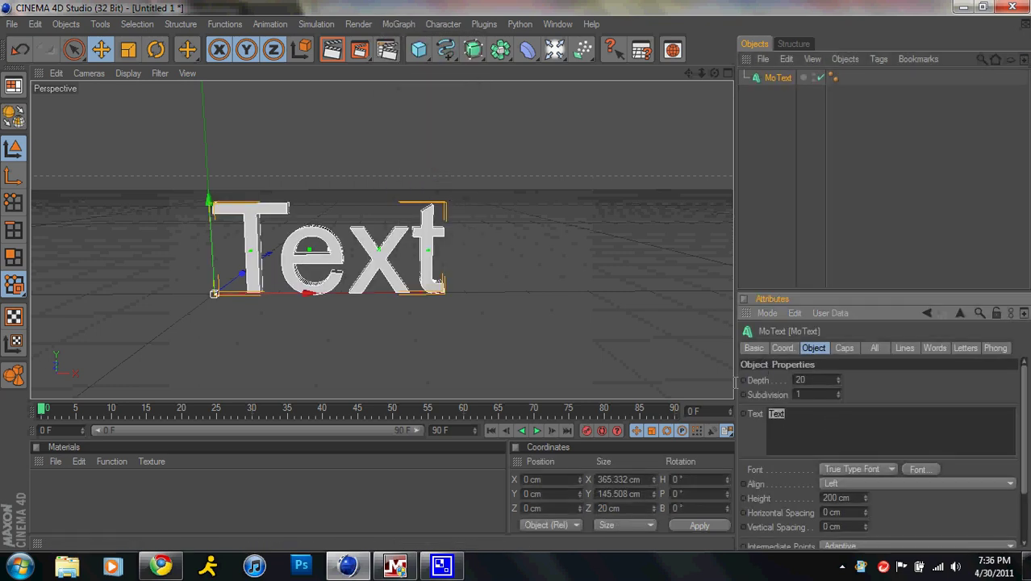
{"action": "type", "text": "TRUE"}
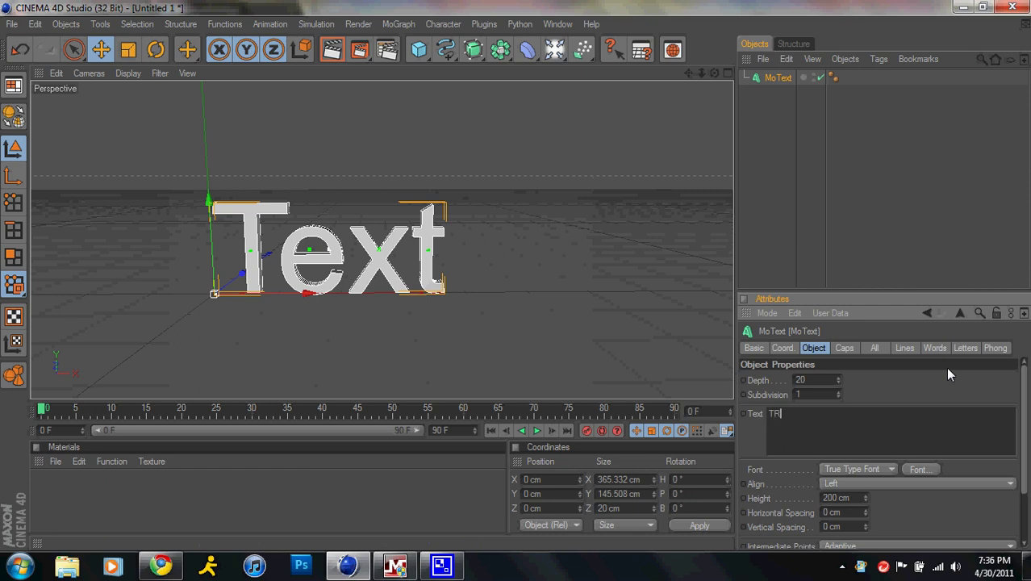
{"action": "left_click", "coordinate": [799, 380]}
{"action": "type", "text": "80"}
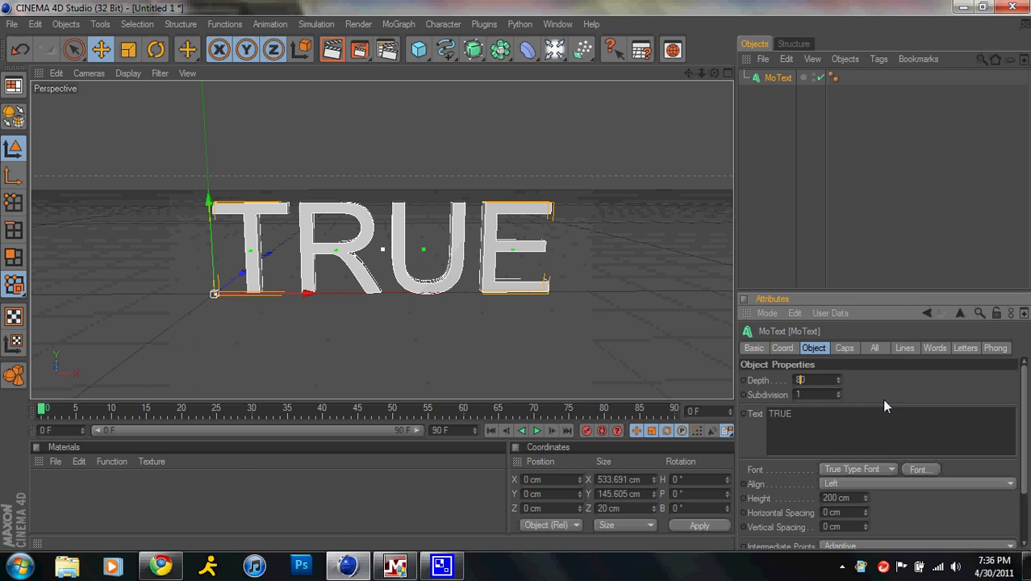
{"action": "key", "text": "Return"}
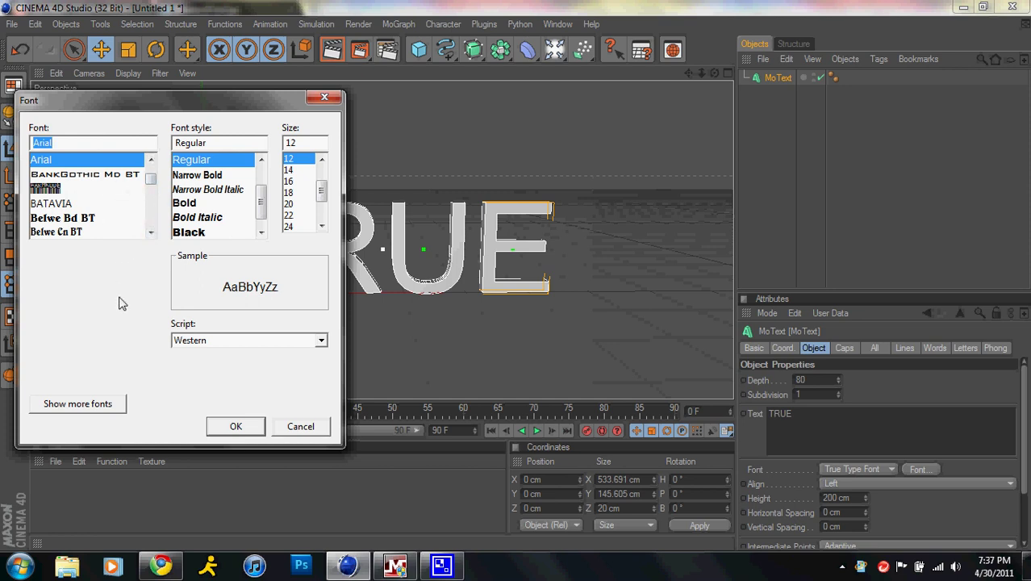
- Switch the text to a slanted display font and raise its height to 242 cm
{"action": "type", "text": "s"}
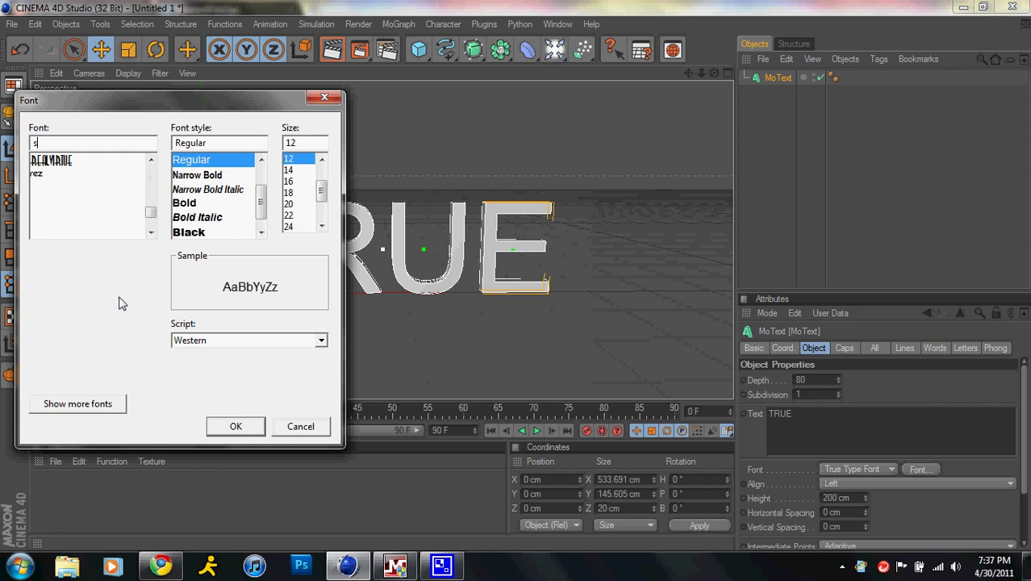
{"action": "type", "text": "lant"}
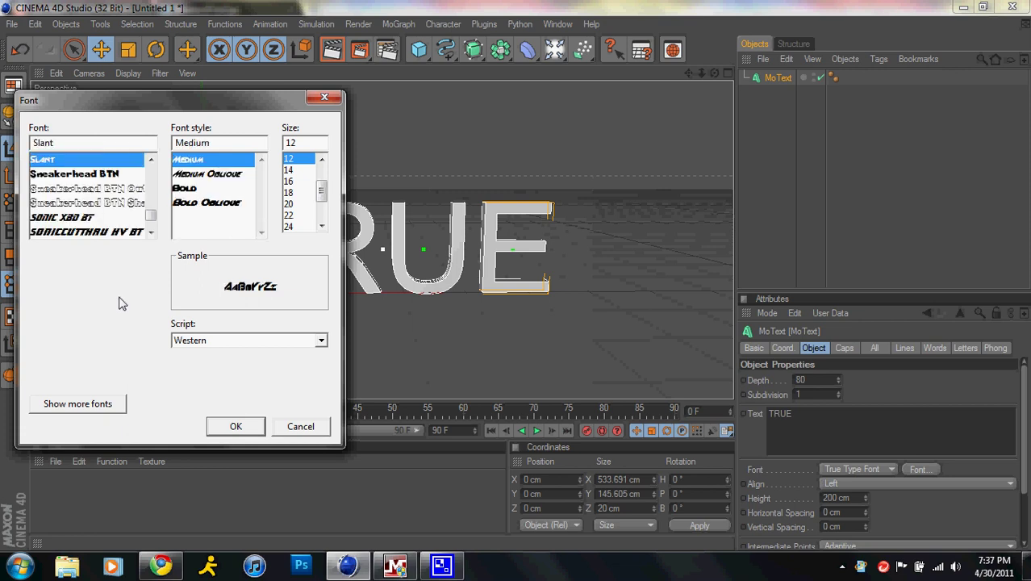
{"action": "key", "text": "Return"}
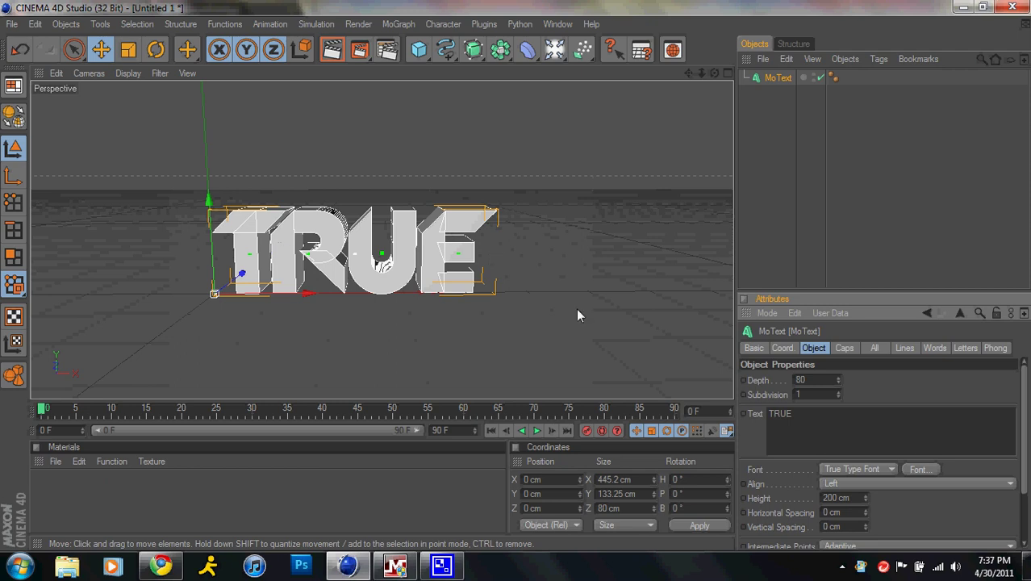
{"action": "left_click_drag", "start_coordinate": [864, 498], "coordinate": [864, 497]}
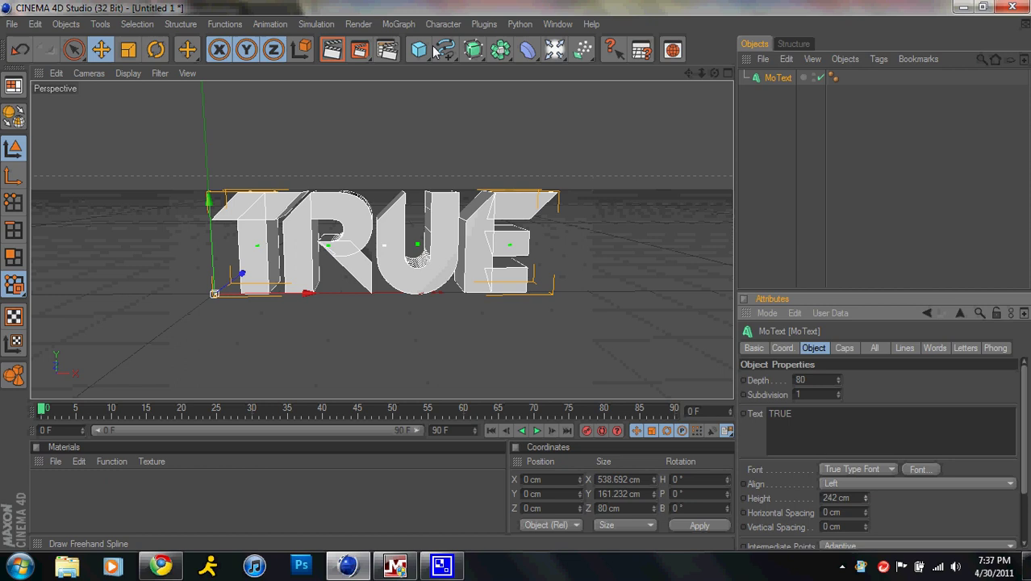
- Set the render output size to 1280 × 720
{"action": "key", "text": "ctrl+b"}
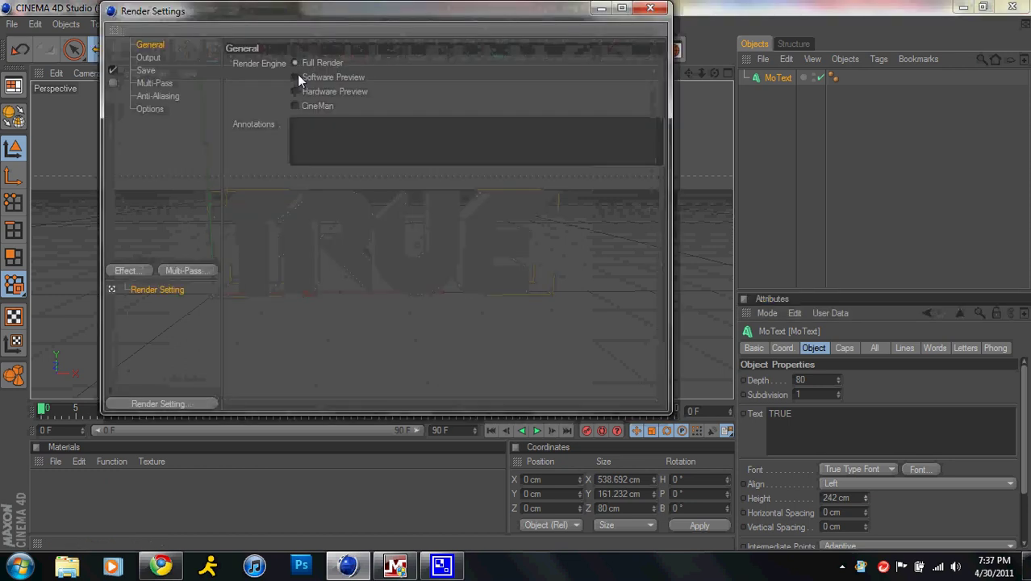
{"action": "left_click", "coordinate": [149, 57]}
{"action": "double_click", "coordinate": [321, 78]}
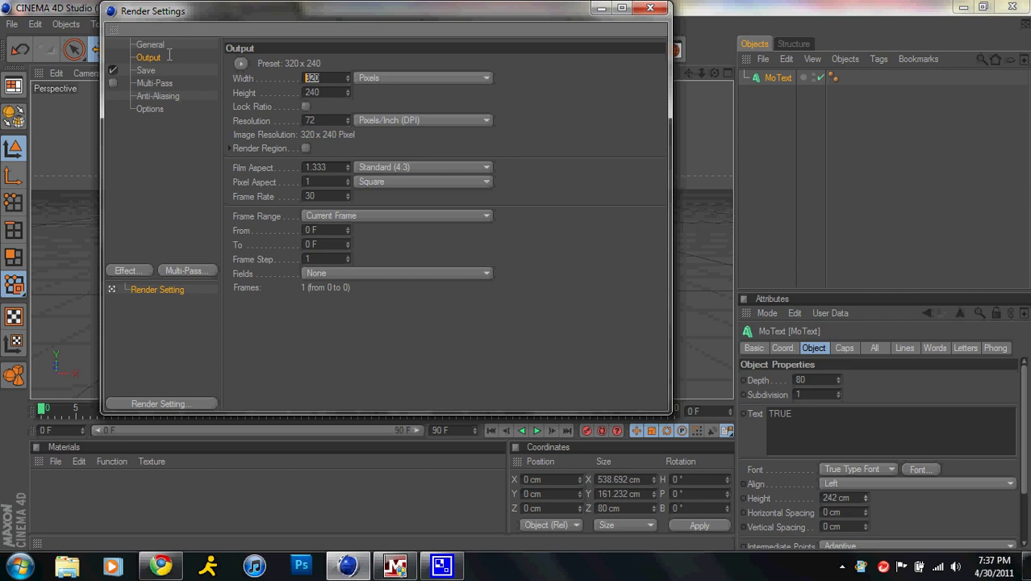
{"action": "type", "text": "1280"}
{"action": "key", "text": "Tab"}
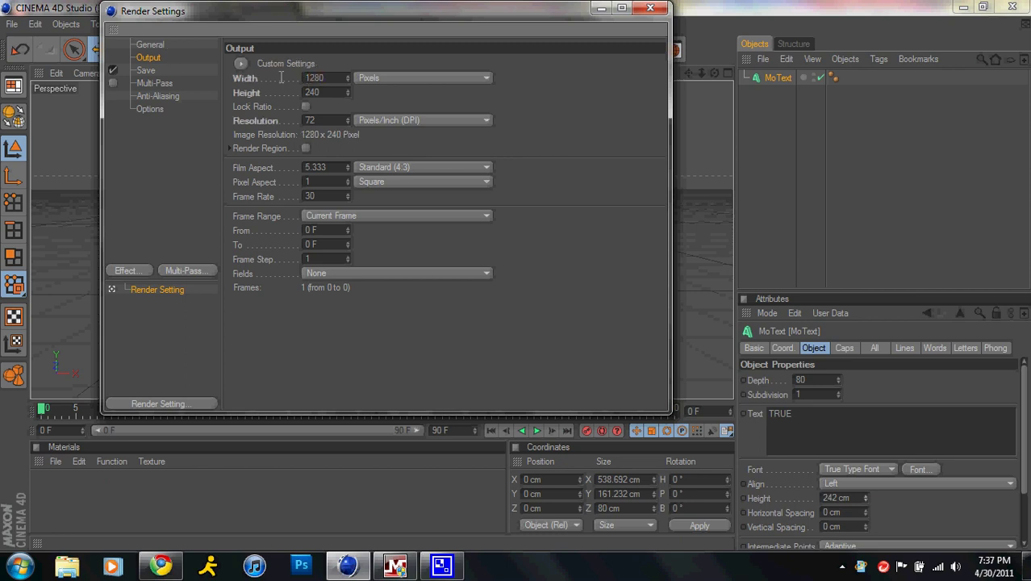
{"action": "type", "text": "720"}
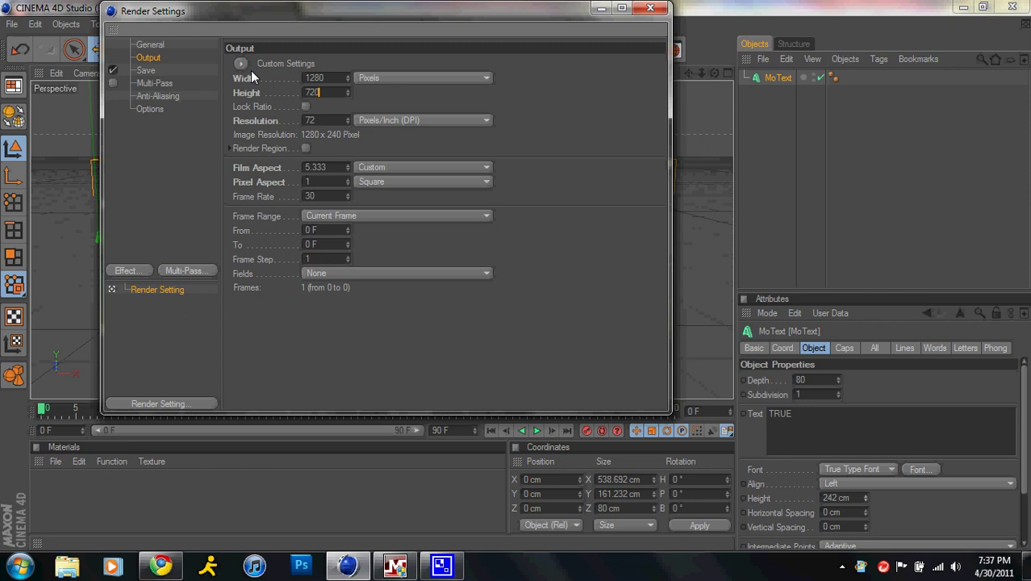
- Save renders as an AVI Movie compressed with the Intel IYUV codec
{"action": "left_click", "coordinate": [146, 70]}
{"action": "left_click", "coordinate": [381, 112]}
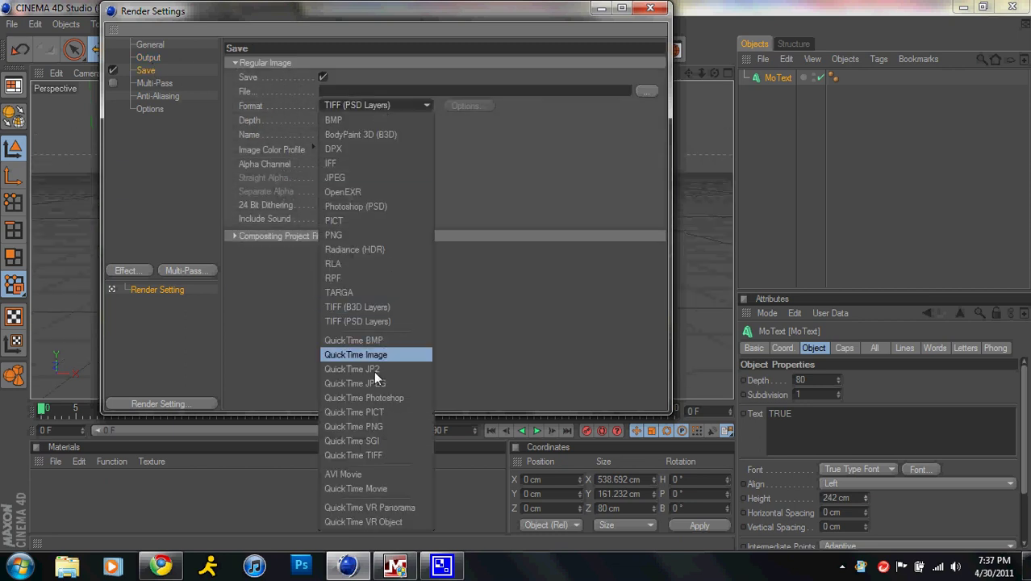
{"action": "left_click", "coordinate": [370, 470]}
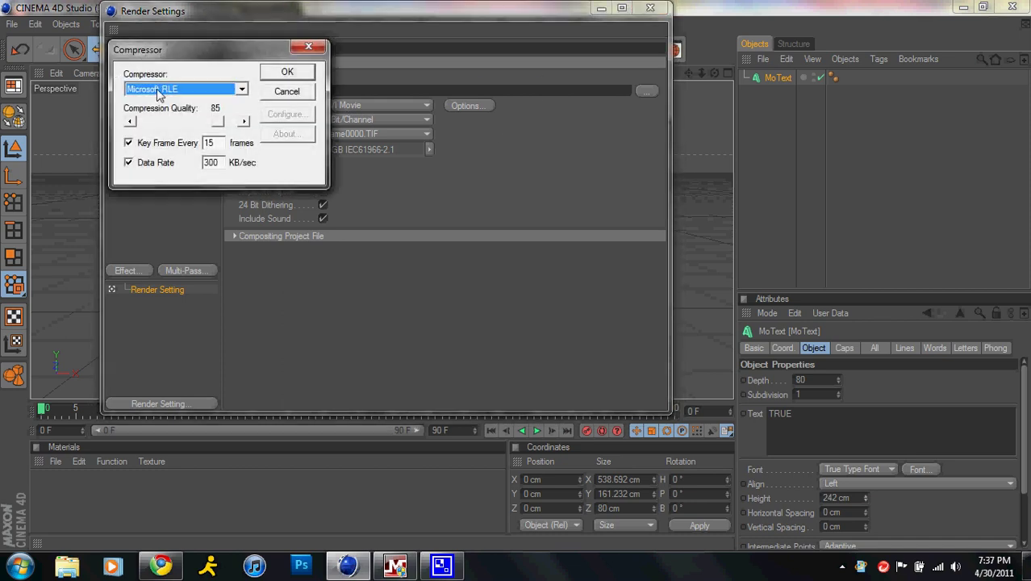
{"action": "left_click", "coordinate": [161, 90]}
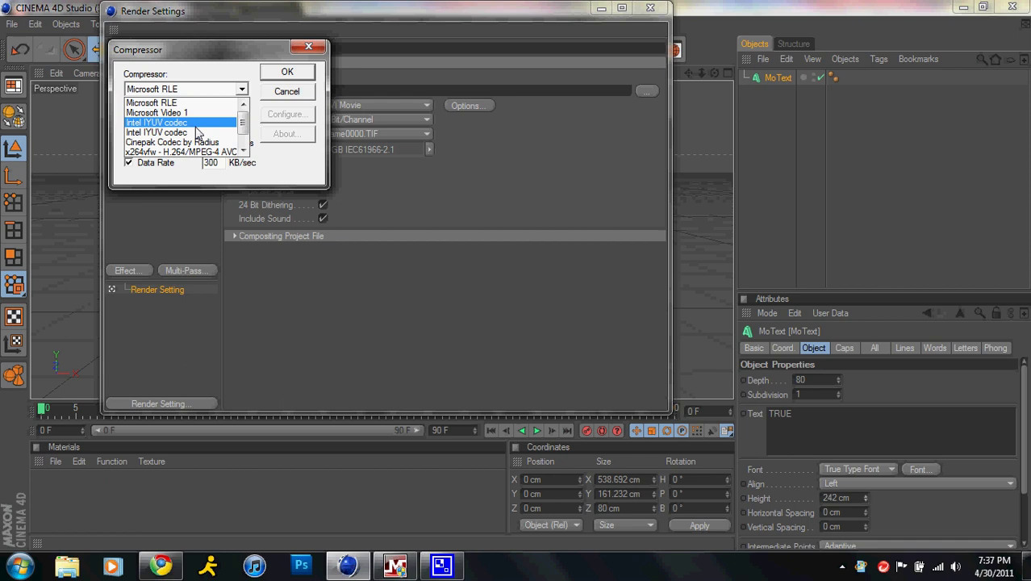
{"action": "left_click", "coordinate": [206, 123]}
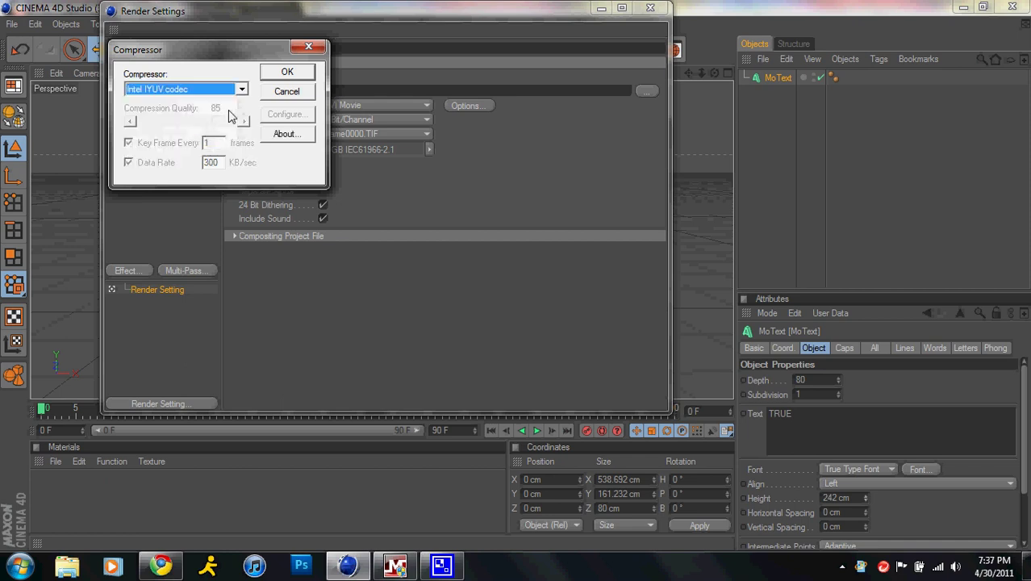
{"action": "left_click", "coordinate": [282, 74]}
- Set anti-aliasing to Best with the Animation filter and 2x2 min and max levels
{"action": "left_click", "coordinate": [162, 97]}
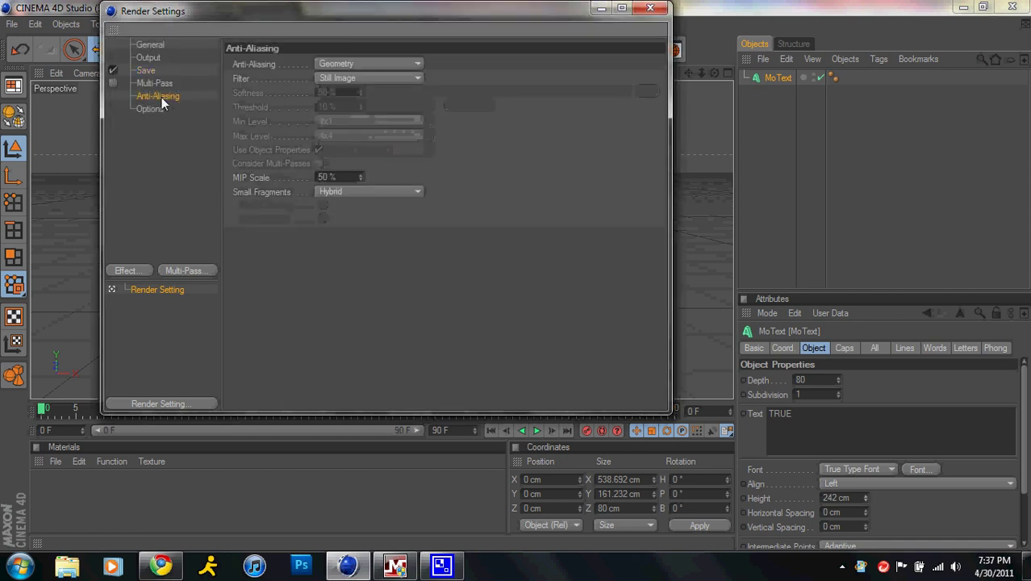
{"action": "left_click", "coordinate": [339, 63]}
{"action": "left_click", "coordinate": [350, 105]}
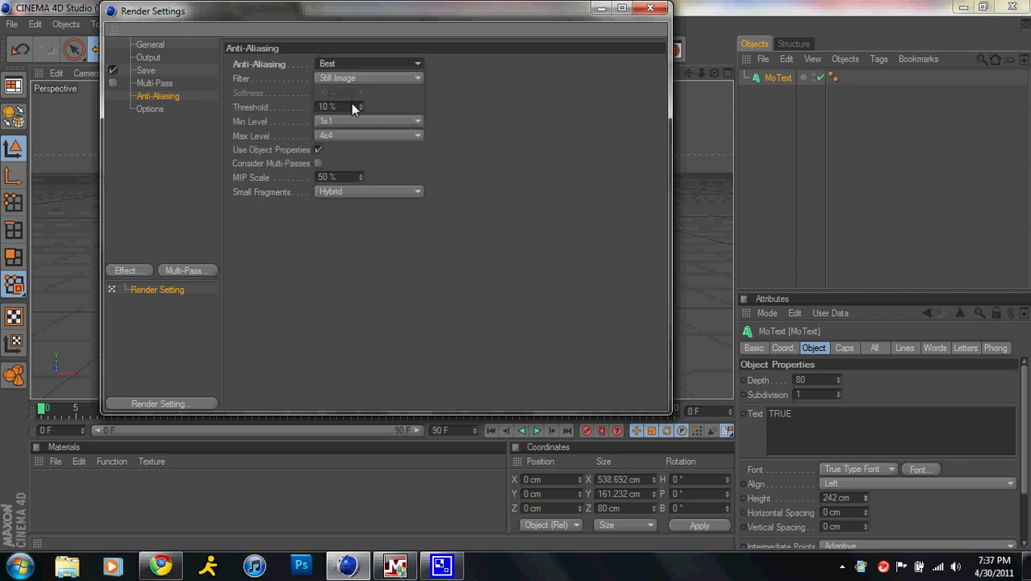
{"action": "left_click", "coordinate": [346, 79]}
{"action": "left_click", "coordinate": [364, 108]}
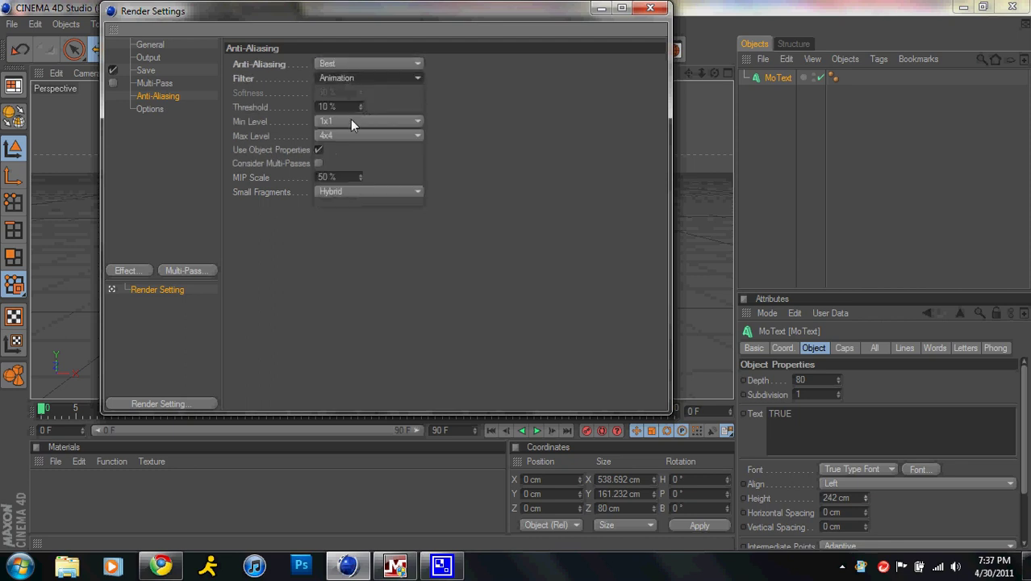
{"action": "left_click", "coordinate": [349, 123]}
{"action": "left_click", "coordinate": [348, 151]}
{"action": "left_click", "coordinate": [351, 136]}
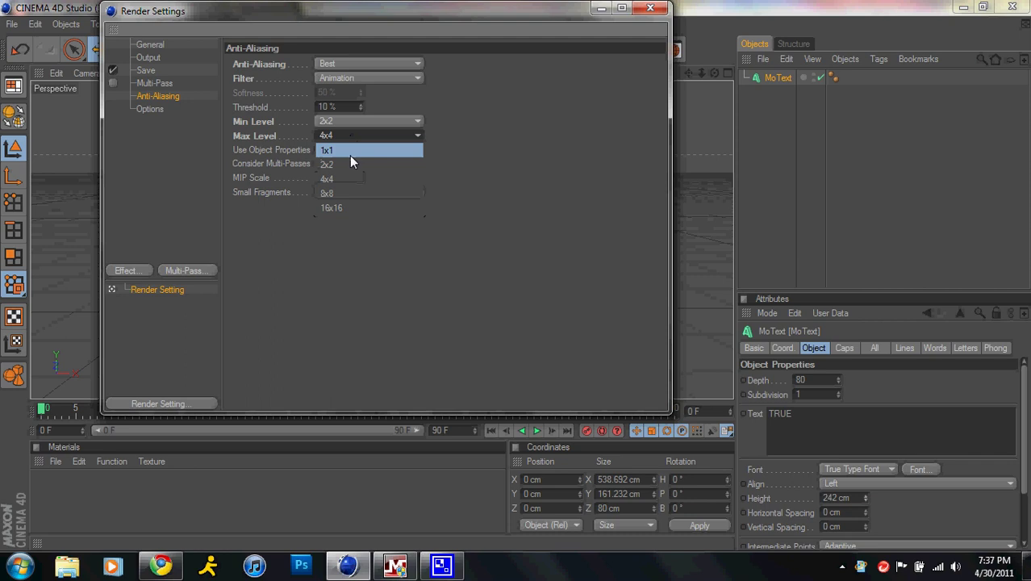
{"action": "left_click", "coordinate": [351, 158]}
- Set ray depth 6, reflection depth 2 and shadow depth 6 in the render options
{"action": "left_click", "coordinate": [150, 109]}
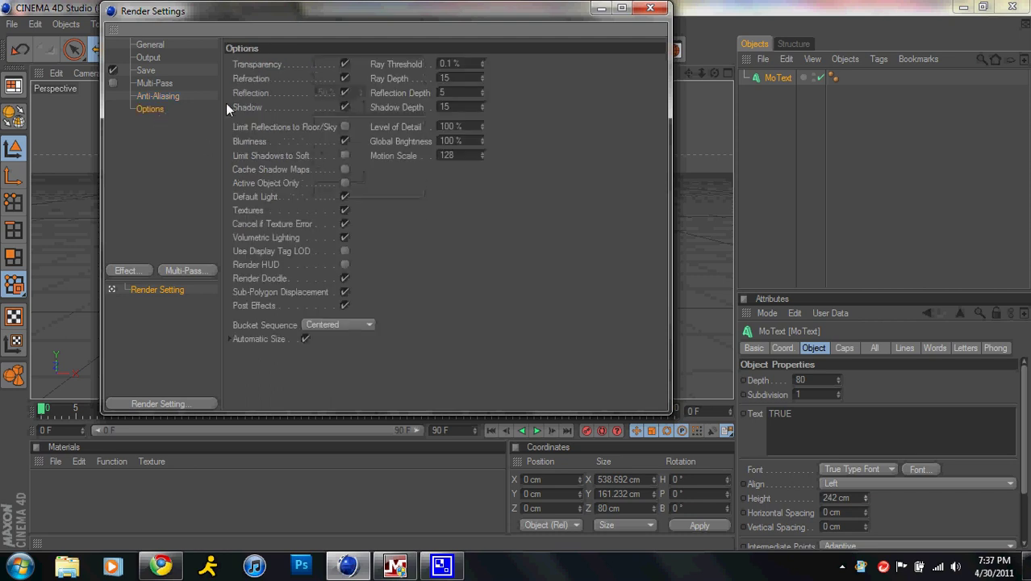
{"action": "double_click", "coordinate": [444, 77]}
{"action": "key", "text": "Tab"}
{"action": "type", "text": "2"}
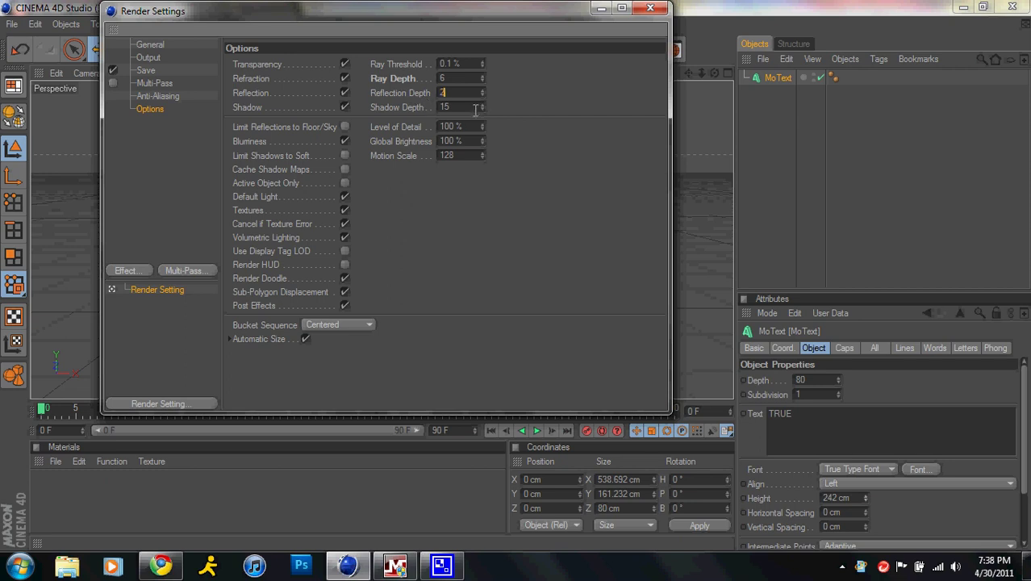
{"action": "key", "text": "Tab"}
{"action": "type", "text": "65"}
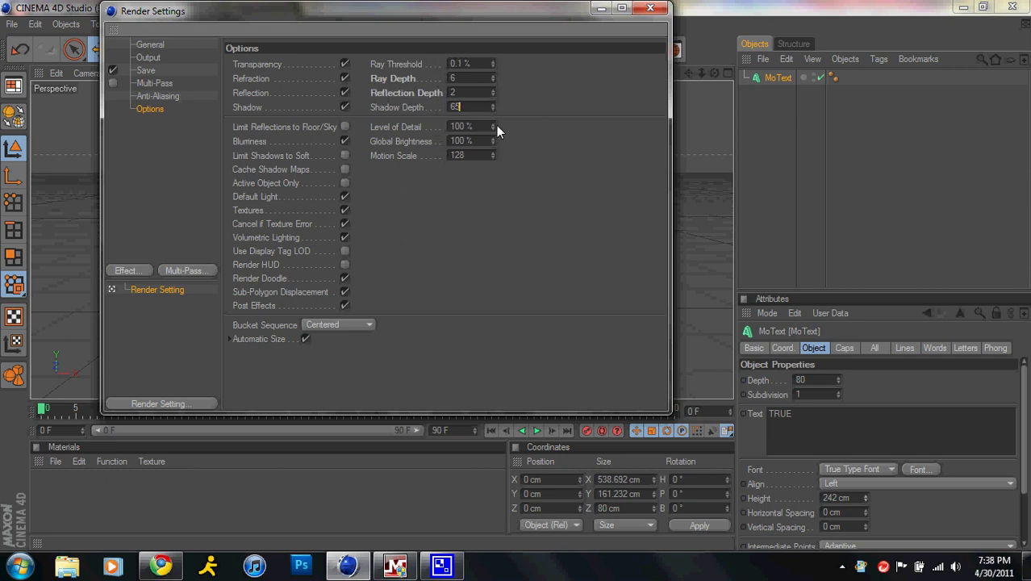
{"action": "key", "text": "BackSpace"}
{"action": "key", "text": "Return"}
- Add the Ambient Occlusion effect with a 150 cm maximum ray length
{"action": "left_click", "coordinate": [119, 269]}
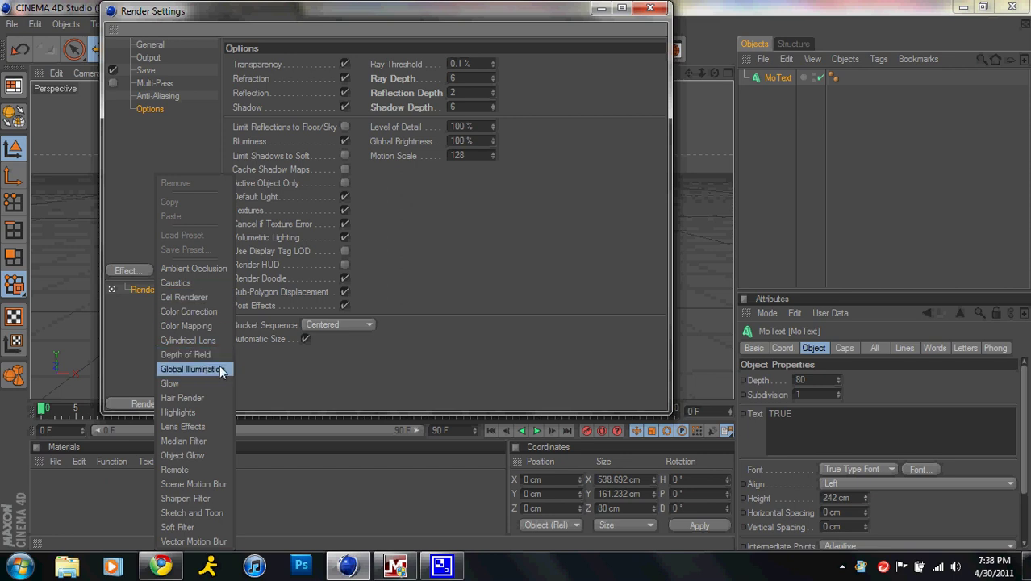
{"action": "left_click", "coordinate": [206, 268]}
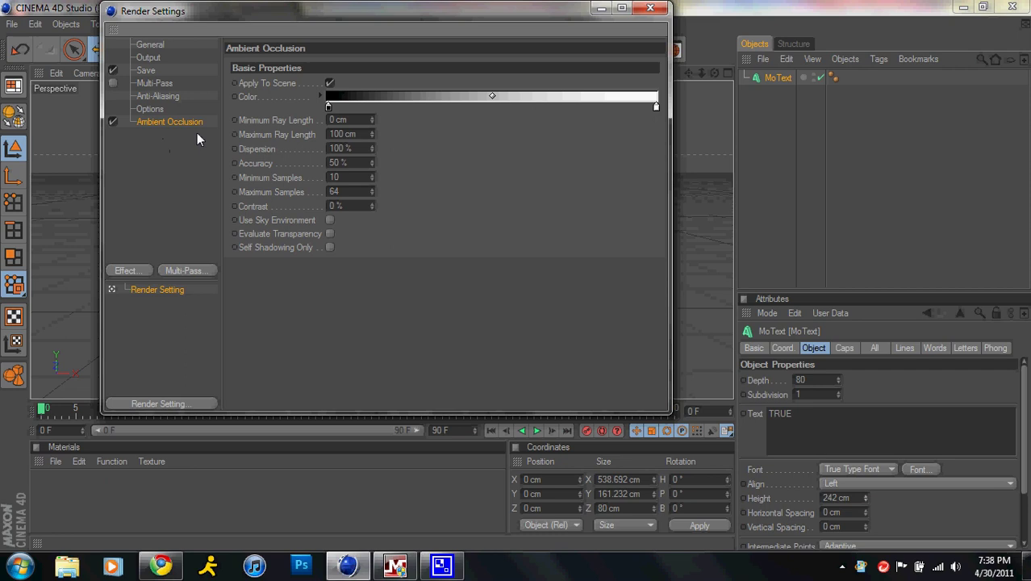
{"action": "double_click", "coordinate": [338, 134]}
{"action": "type", "text": "150"}
{"action": "left_click", "coordinate": [333, 206]}
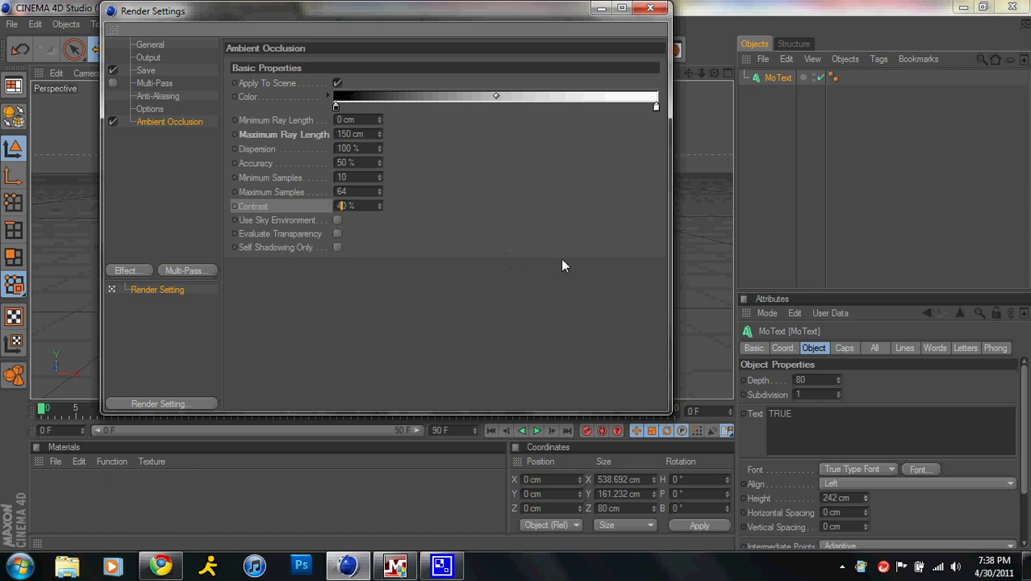
- Add a Floor object under the TRUE text and slide it along the X axis
{"action": "left_click", "coordinate": [650, 8]}
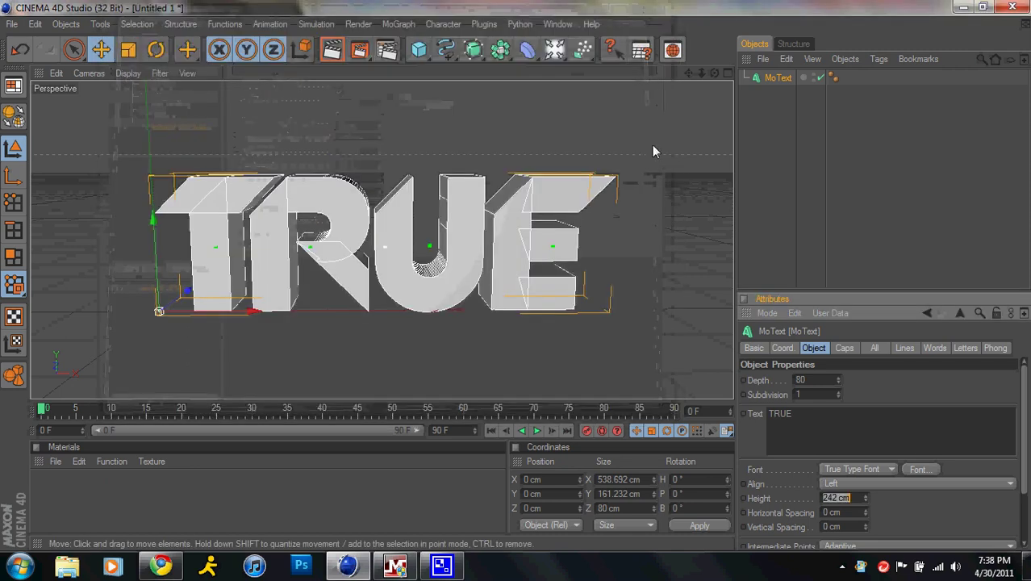
{"action": "left_click_drag", "start_coordinate": [714, 73], "coordinate": [519, 281]}
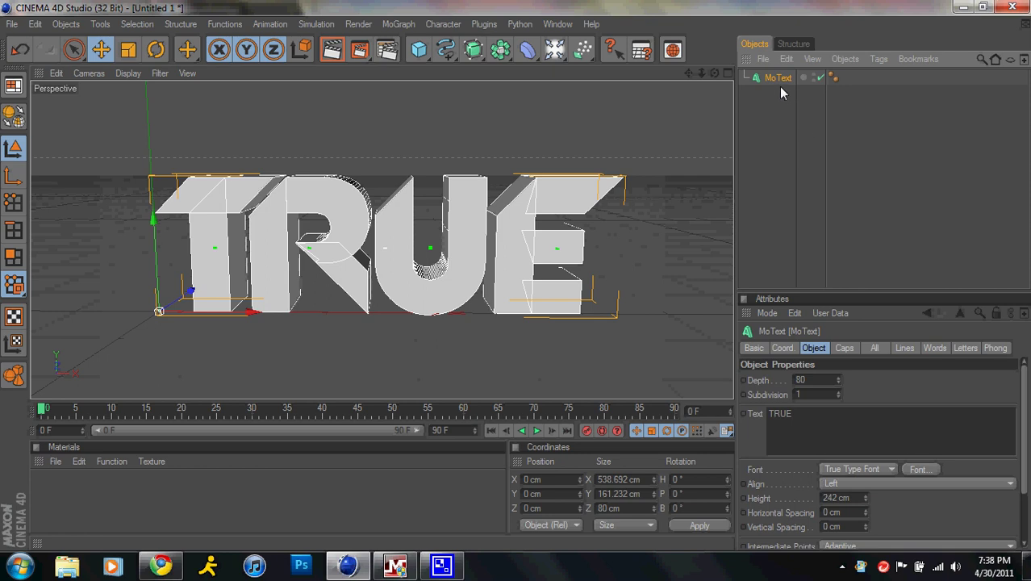
{"action": "left_click", "coordinate": [561, 53]}
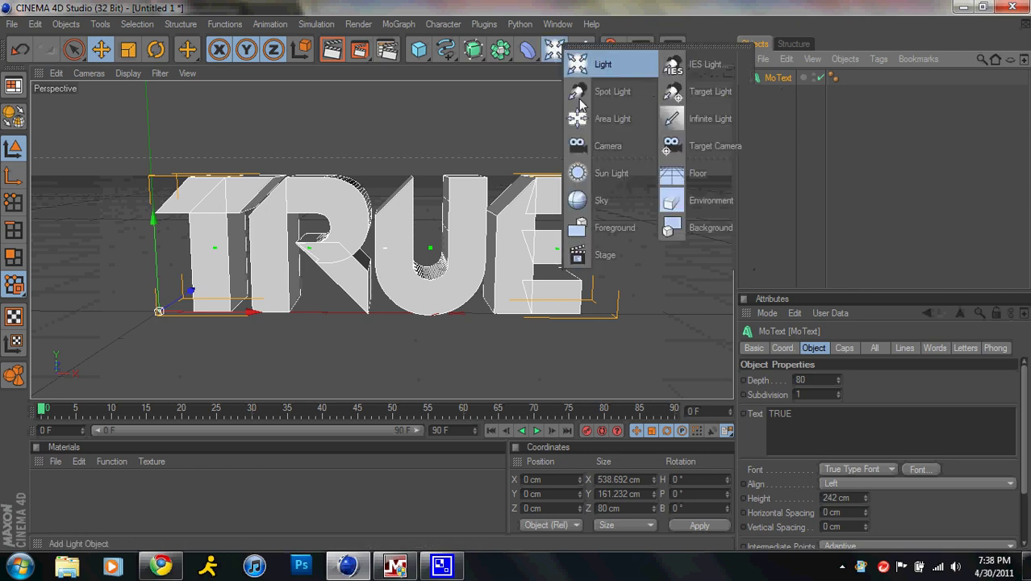
{"action": "left_click", "coordinate": [714, 182]}
{"action": "left_click_drag", "start_coordinate": [244, 318], "coordinate": [520, 281]}
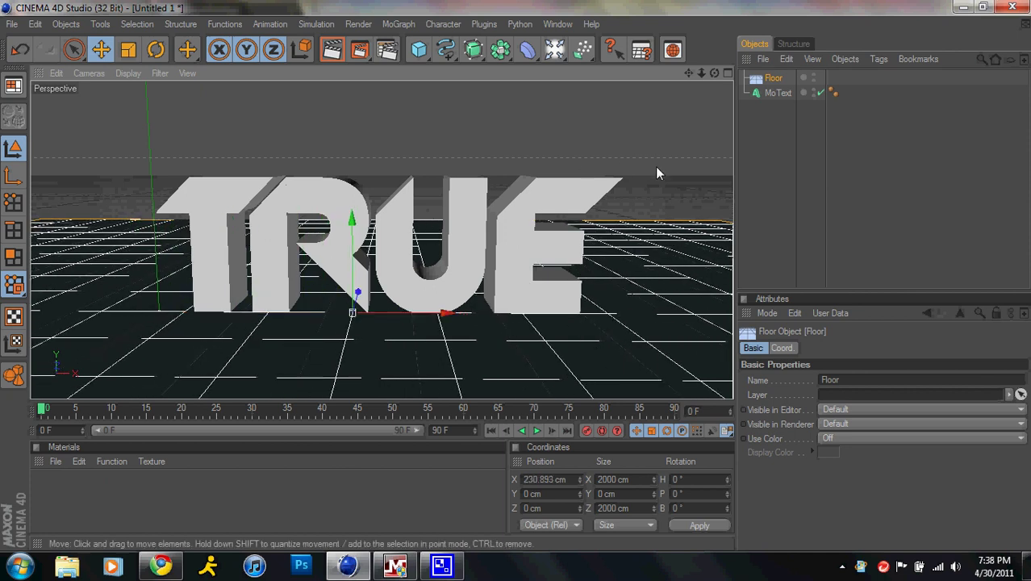
- Group the MoText under a new Null object with Alt+G and check the hierarchy
{"action": "left_click", "coordinate": [784, 94]}
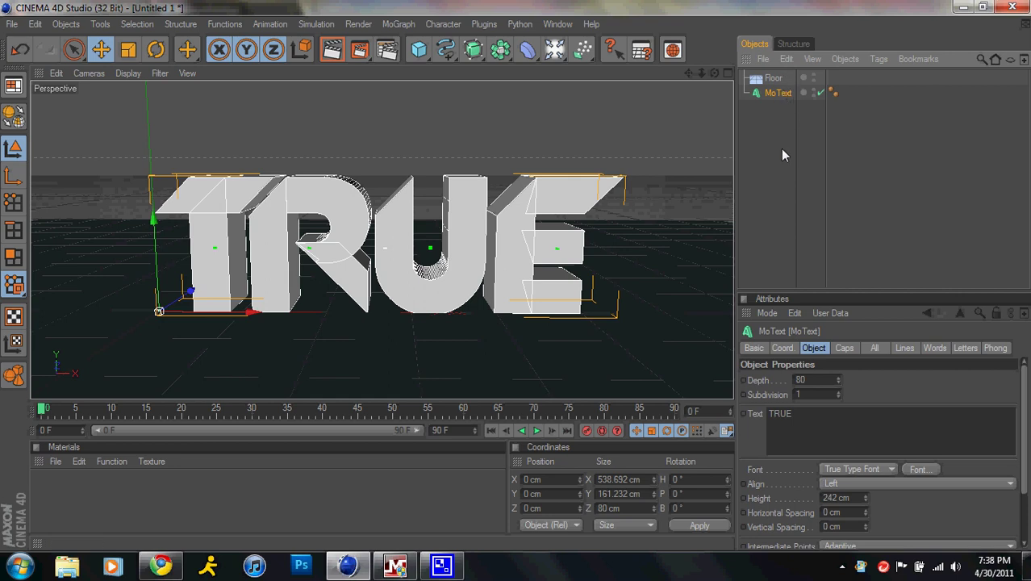
{"action": "key", "text": "alt+g"}
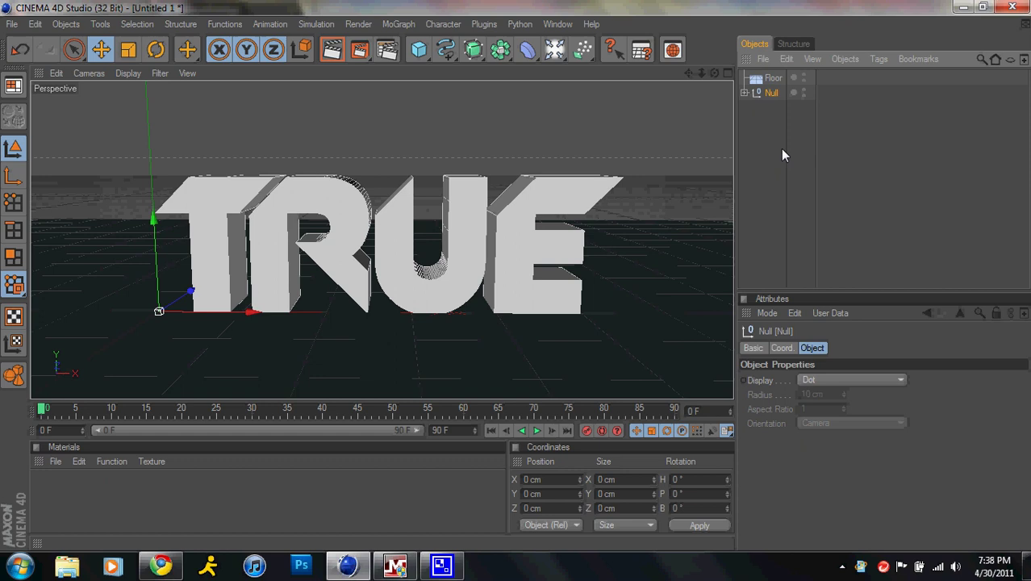
{"action": "left_click", "coordinate": [745, 93]}
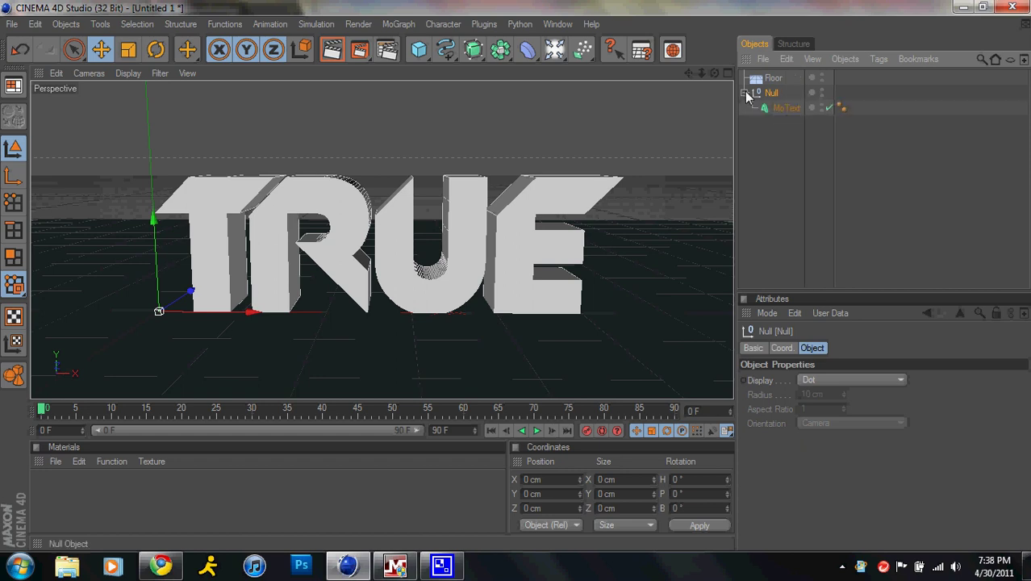
{"action": "left_click", "coordinate": [785, 109]}
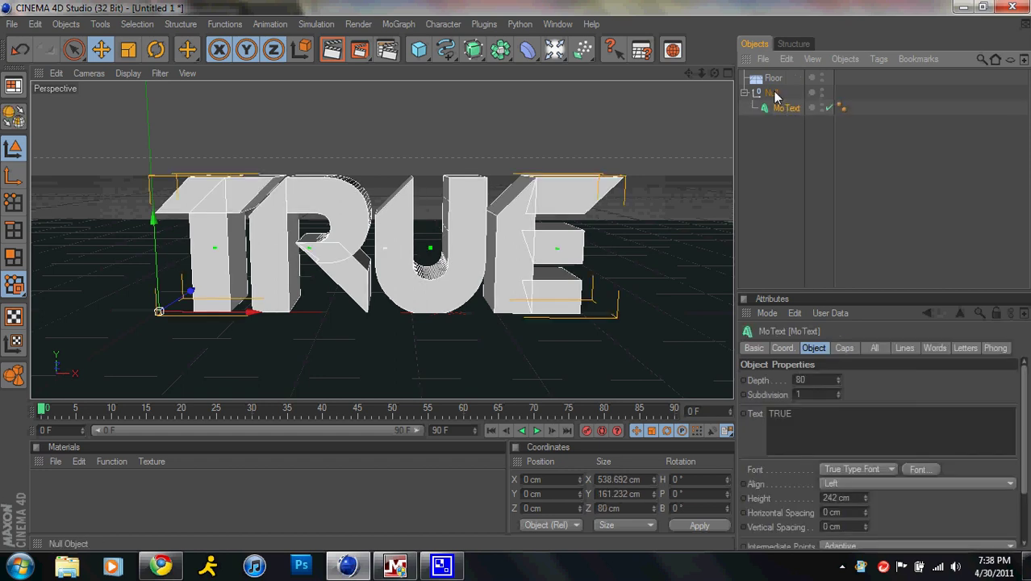
{"action": "left_click", "coordinate": [772, 94]}
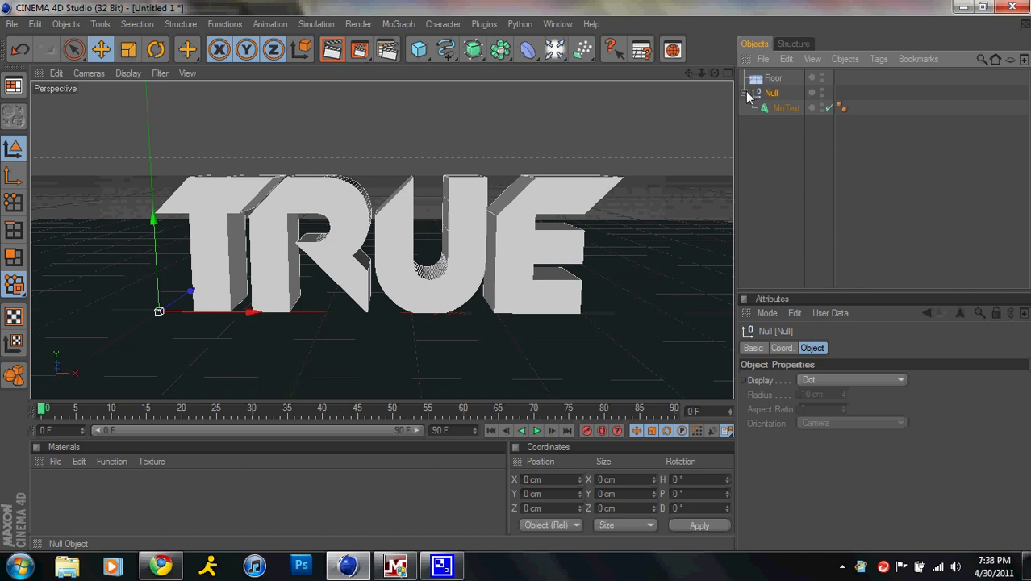
{"action": "left_click", "coordinate": [745, 92]}
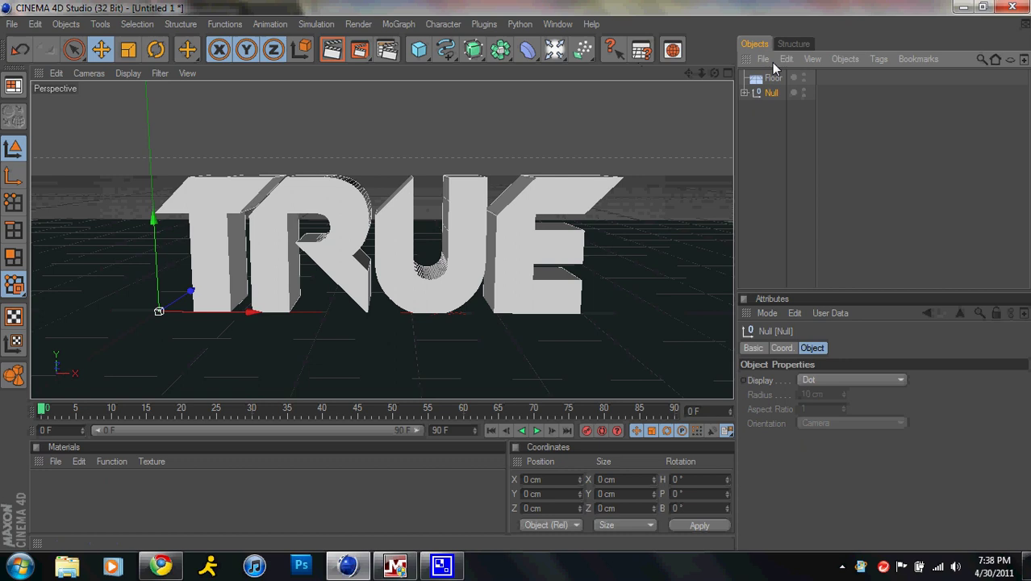
- Add a Fracture object and place the Null holding the text inside it
{"action": "left_click", "coordinate": [400, 24]}
{"action": "mouse_move", "coordinate": [443, 24]}
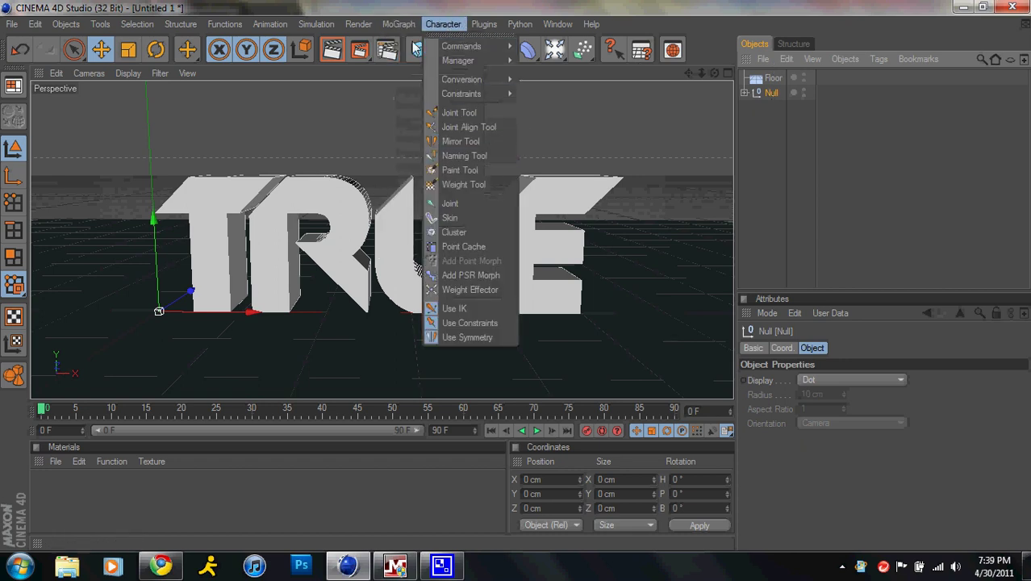
{"action": "mouse_move", "coordinate": [399, 24]}
{"action": "left_click", "coordinate": [440, 160]}
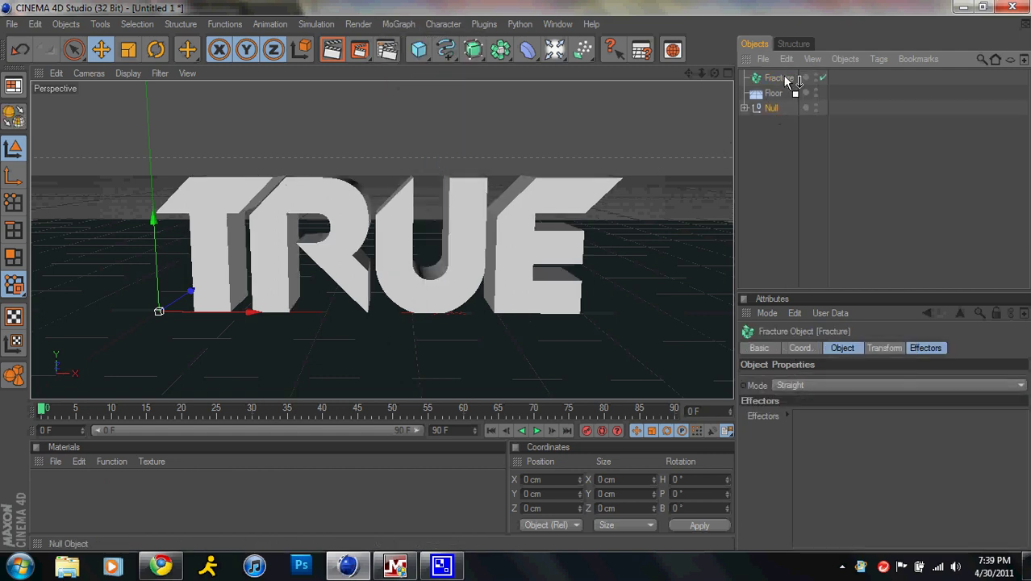
{"action": "left_click_drag", "start_coordinate": [783, 78], "coordinate": [782, 79]}
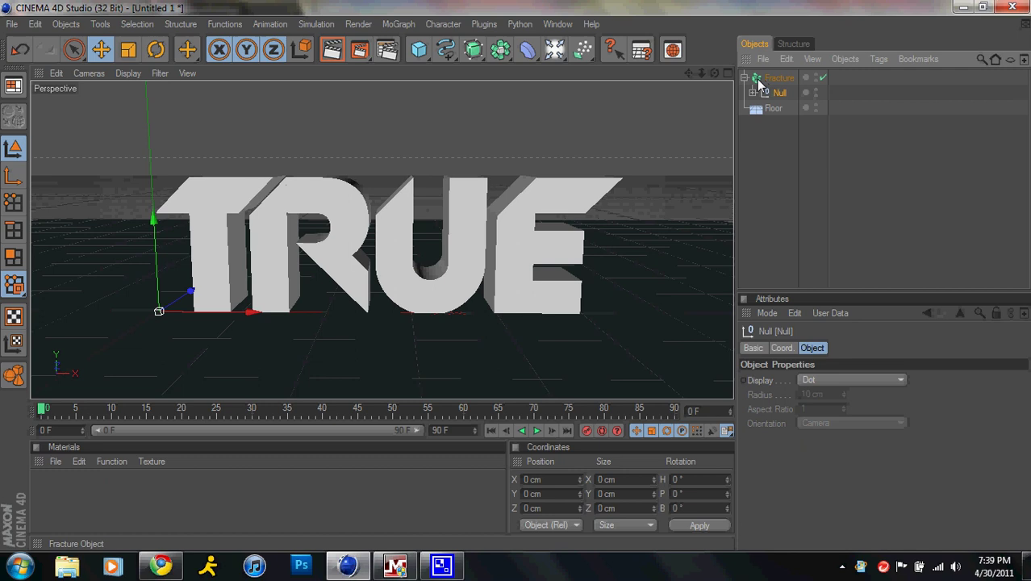
{"action": "left_click", "coordinate": [745, 77]}
{"action": "left_click", "coordinate": [776, 78]}
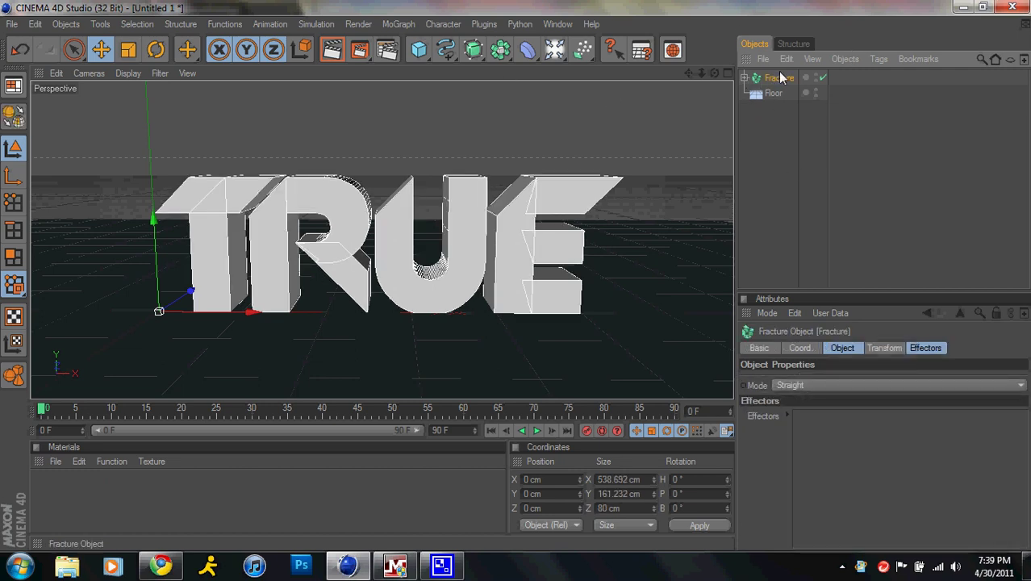
- Try a Random effector on the Fracture with position offsets off, then delete it
{"action": "left_click", "coordinate": [399, 24]}
{"action": "mouse_move", "coordinate": [471, 48]}
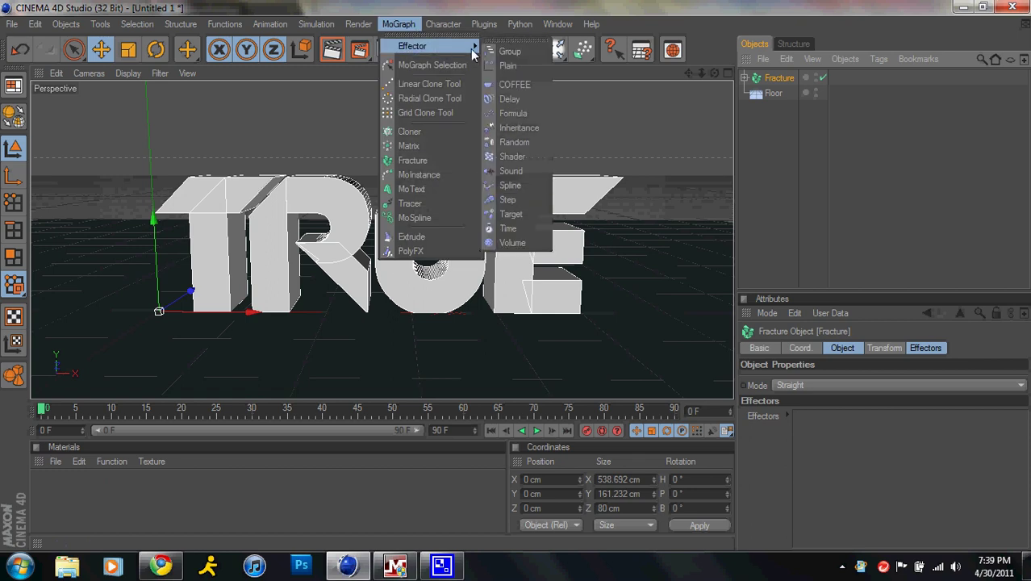
{"action": "left_click", "coordinate": [528, 142]}
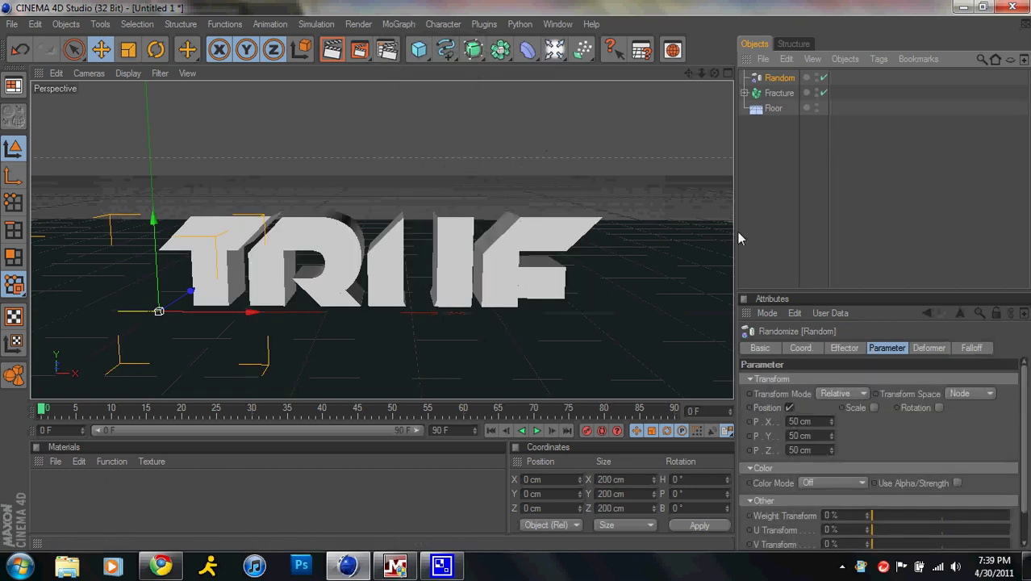
{"action": "left_click", "coordinate": [788, 407]}
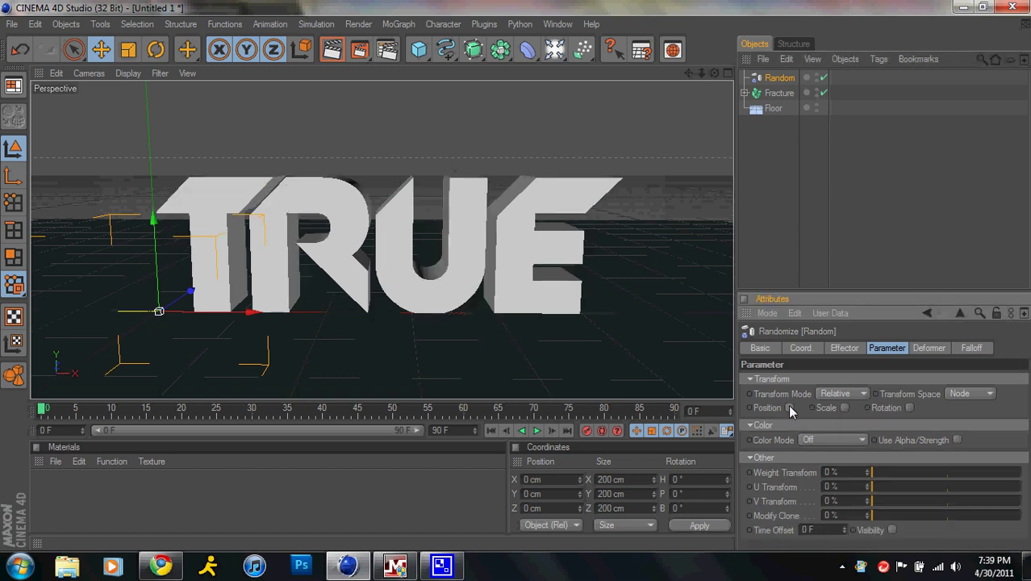
{"action": "left_click", "coordinate": [783, 95]}
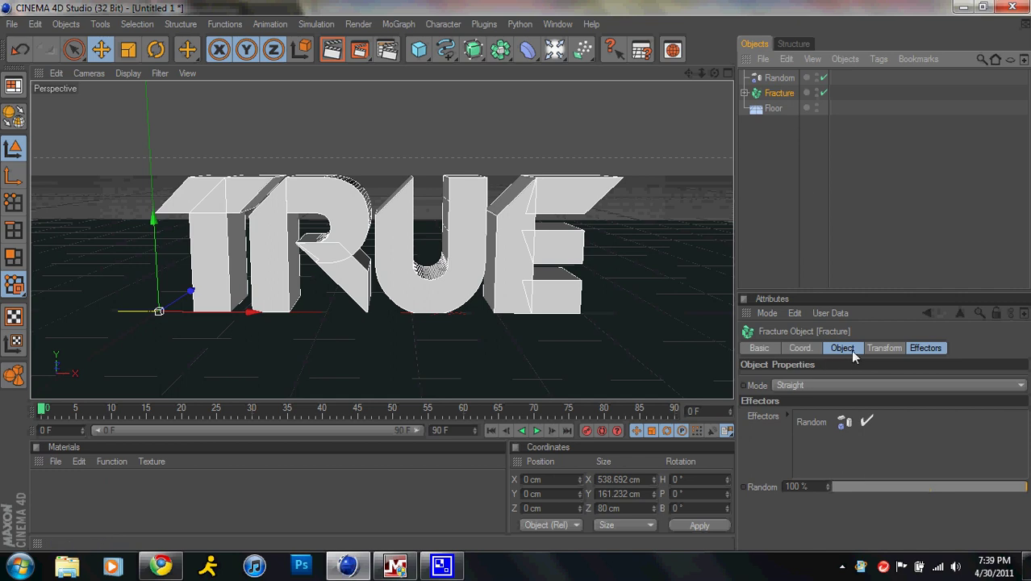
{"action": "left_click", "coordinate": [779, 78]}
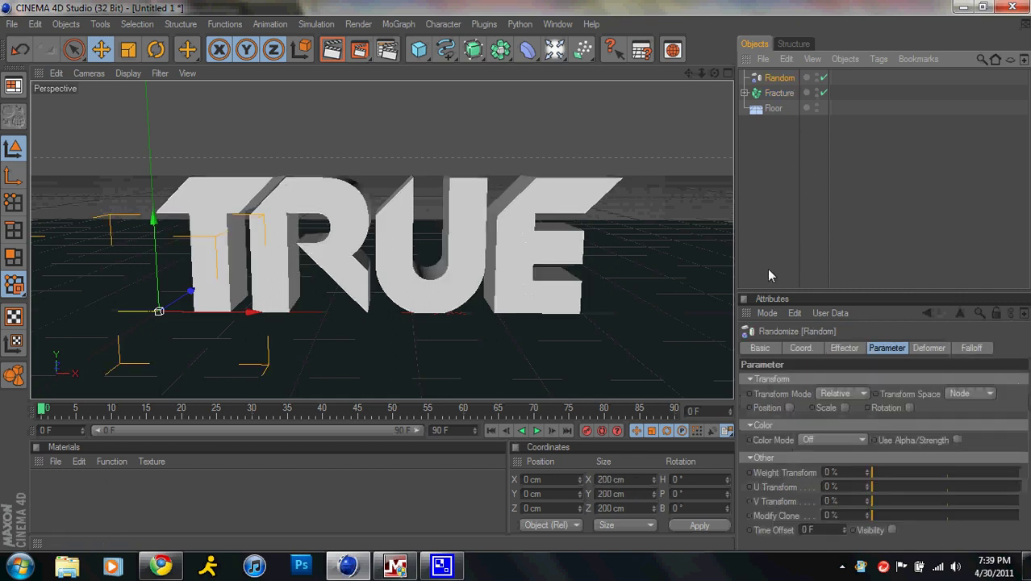
{"action": "key", "text": "Delete"}
- Set the Fracture object's mode to Explode Segments
{"action": "left_click", "coordinate": [787, 78]}
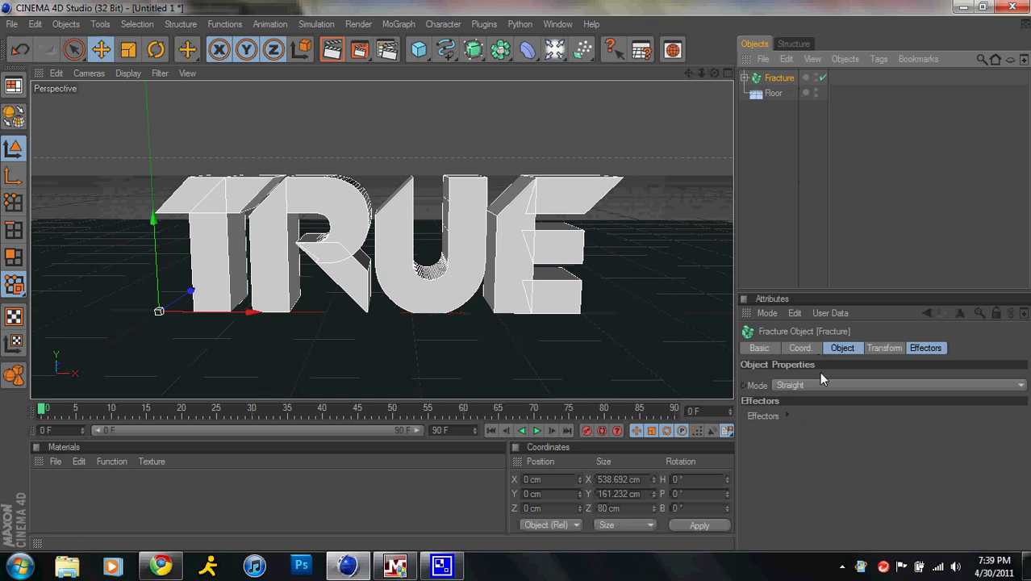
{"action": "left_click", "coordinate": [887, 348]}
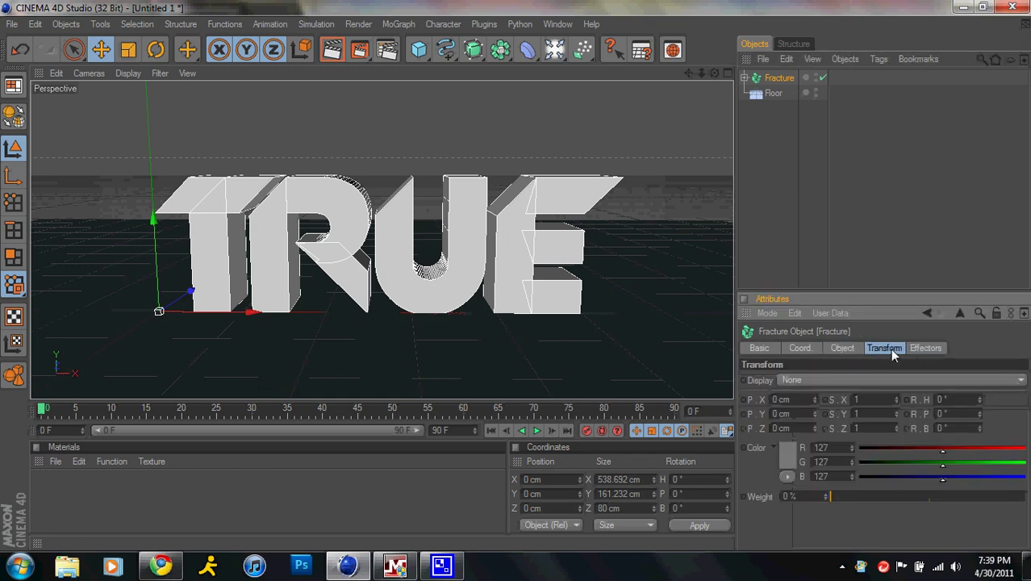
{"action": "left_click", "coordinate": [918, 344]}
{"action": "left_click", "coordinate": [890, 347]}
{"action": "left_click", "coordinate": [842, 347]}
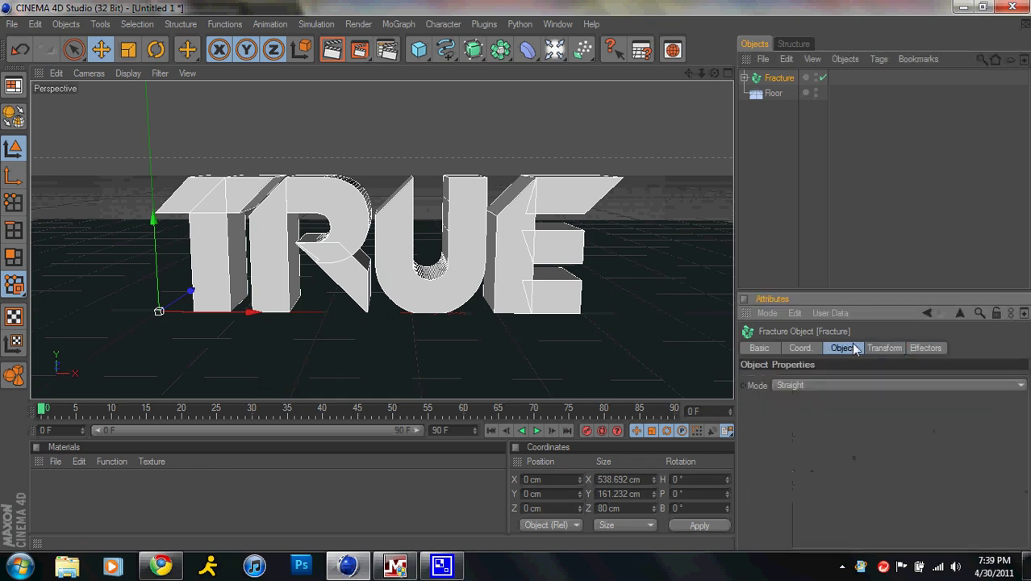
{"action": "left_click", "coordinate": [797, 386]}
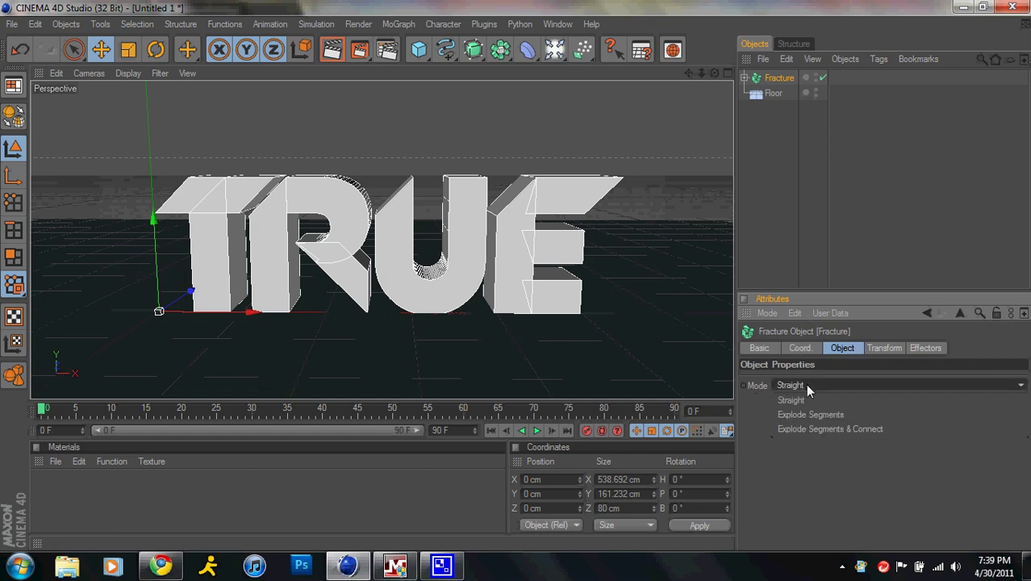
{"action": "left_click", "coordinate": [839, 417]}
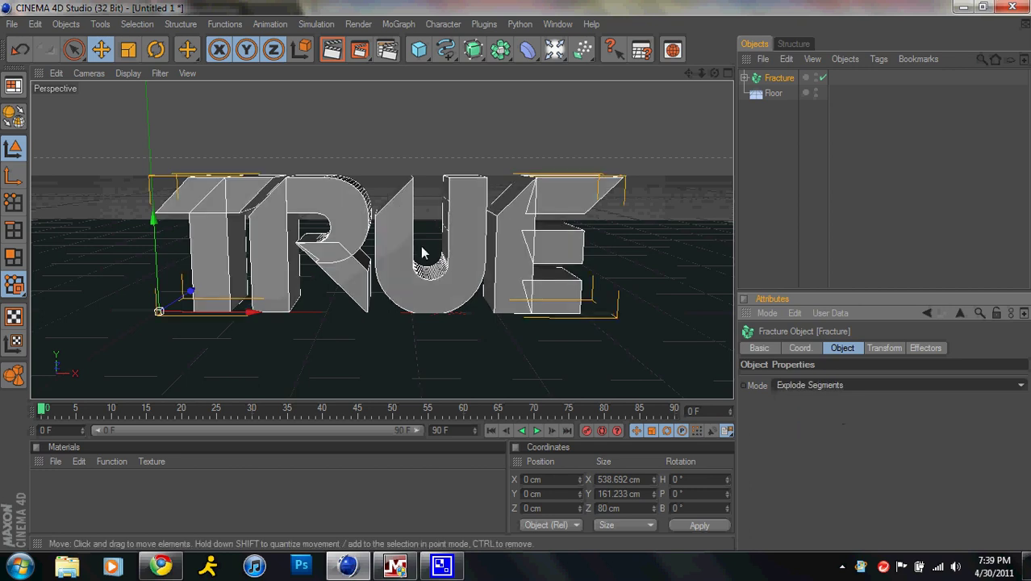
- Add a Random effector with position randomisation off and rotation enabled
{"action": "left_click", "coordinate": [411, 26]}
{"action": "mouse_move", "coordinate": [472, 46]}
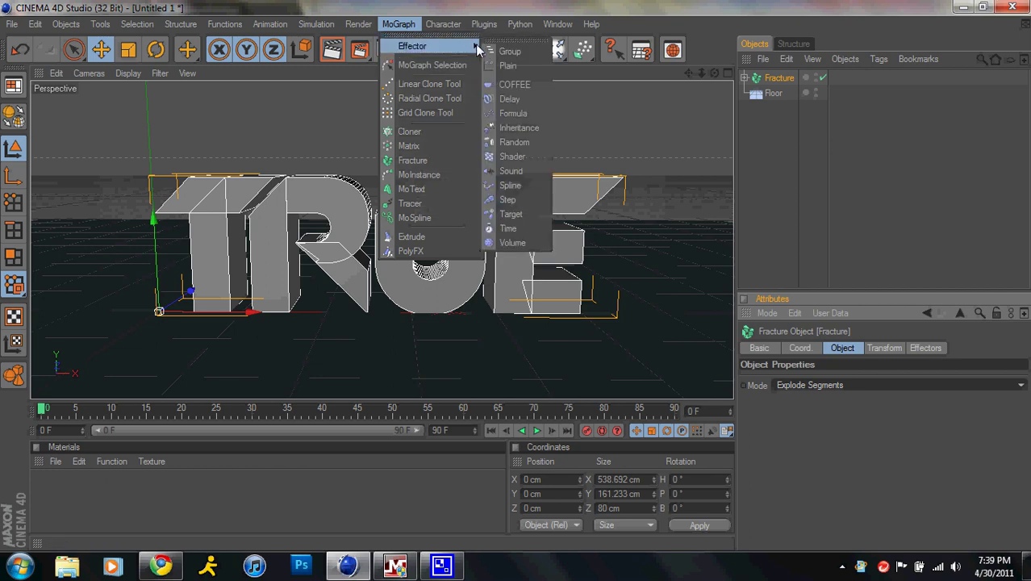
{"action": "left_click", "coordinate": [533, 141]}
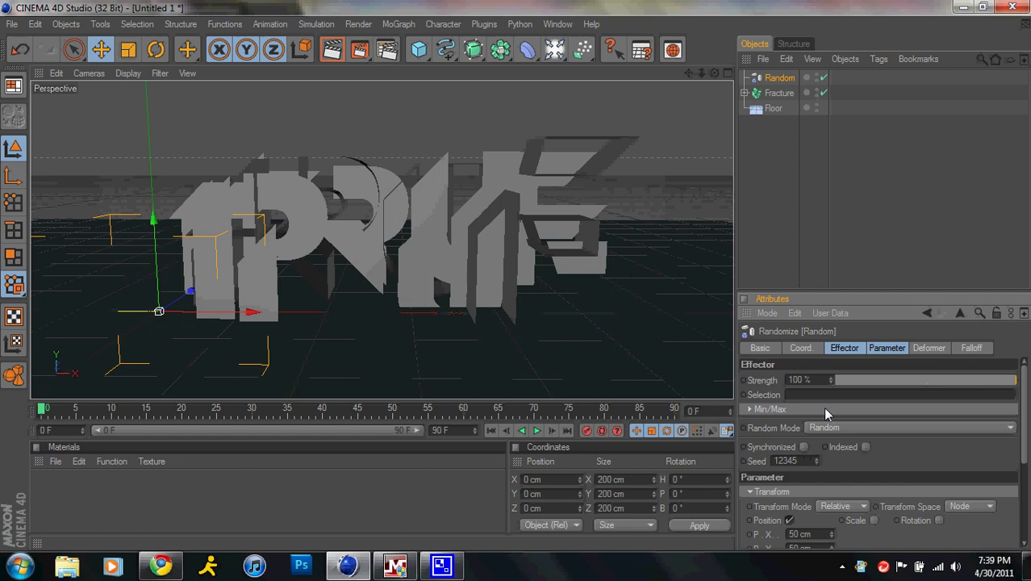
{"action": "left_click", "coordinate": [869, 348]}
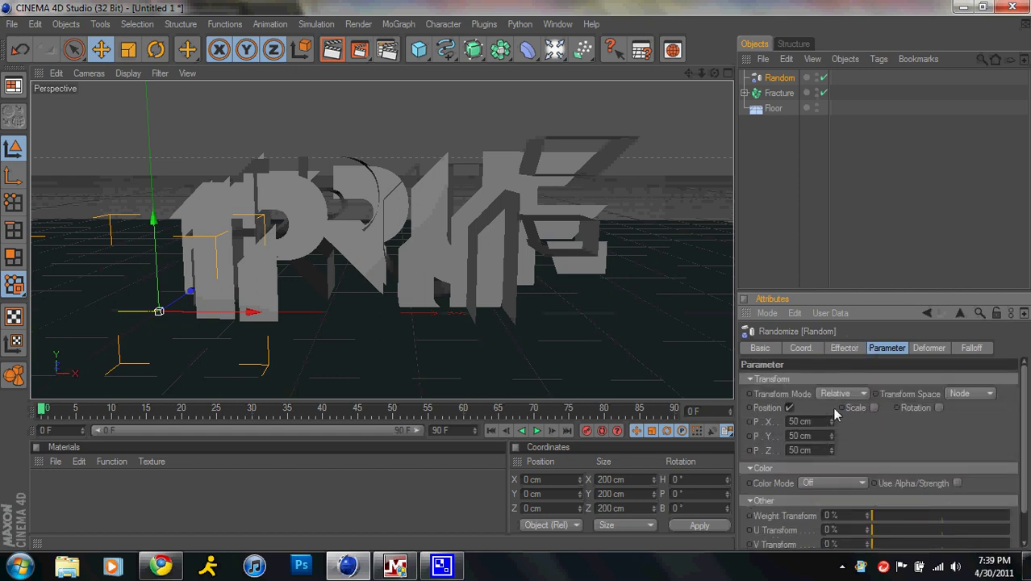
{"action": "left_click", "coordinate": [789, 408]}
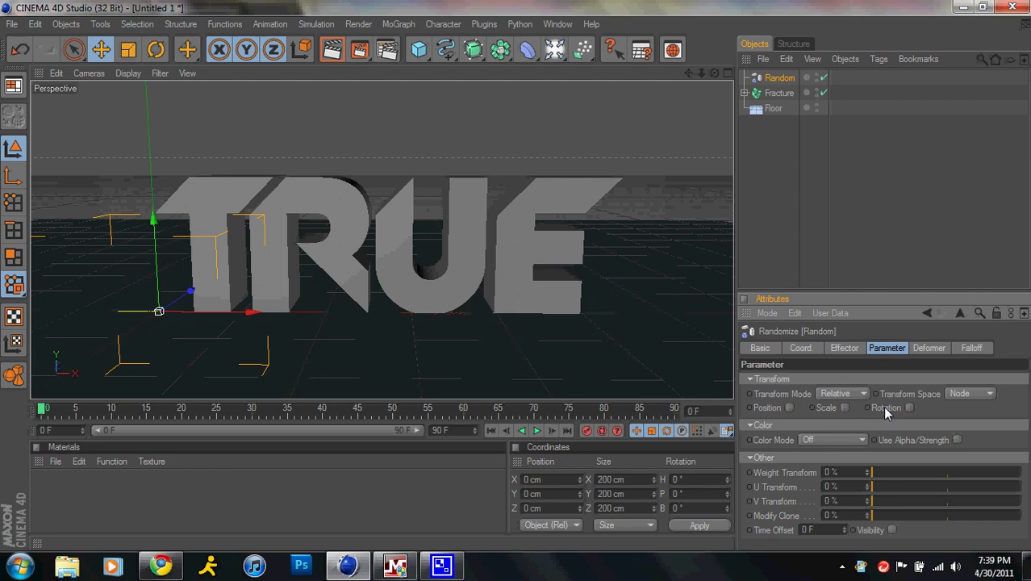
{"action": "left_click", "coordinate": [910, 408]}
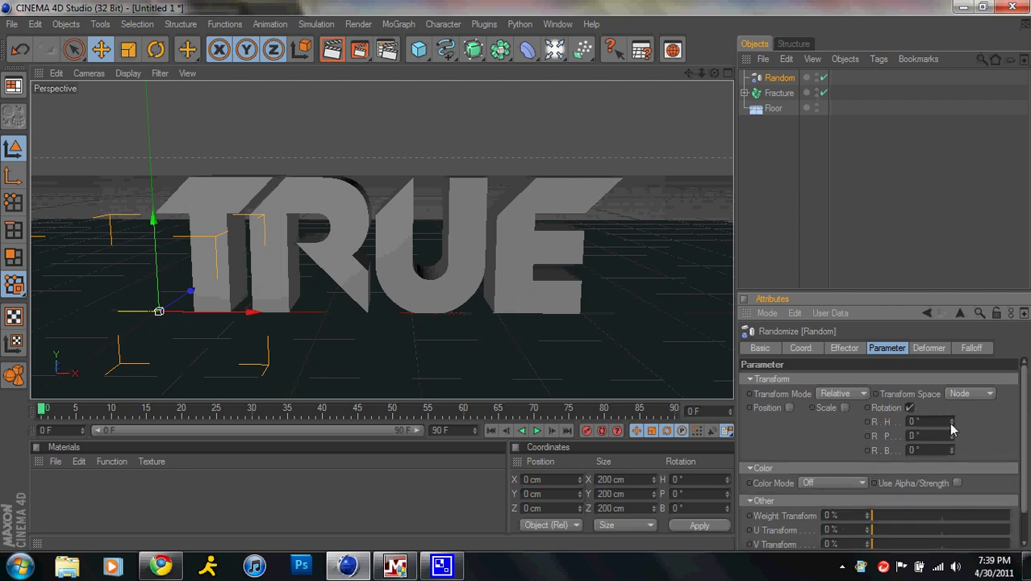
- Set the effector's rotations to H 500°, P 400°, B 100°
{"action": "left_click", "coordinate": [914, 421]}
{"action": "type", "text": "500"}
{"action": "key", "text": "Tab"}
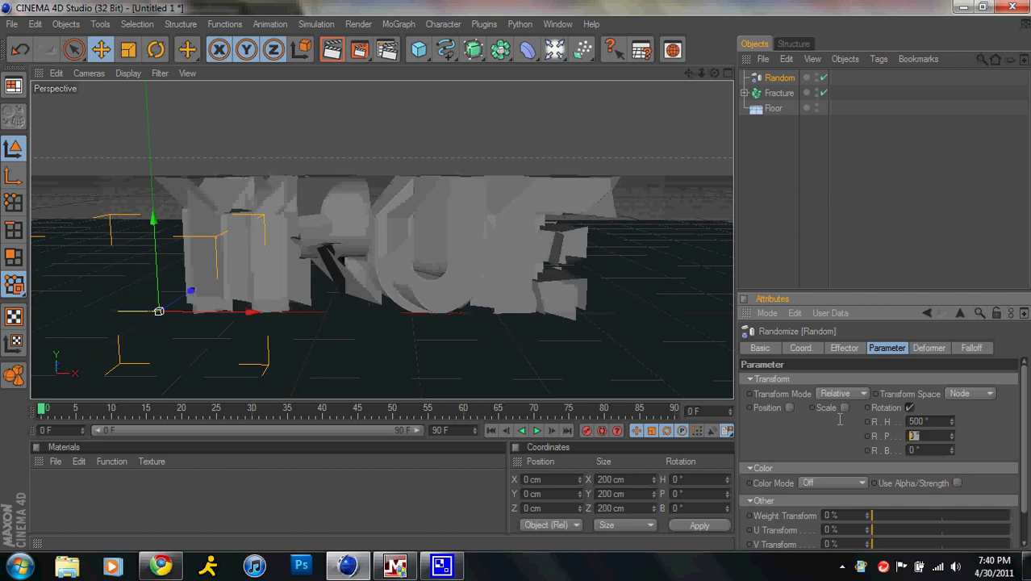
{"action": "type", "text": "400"}
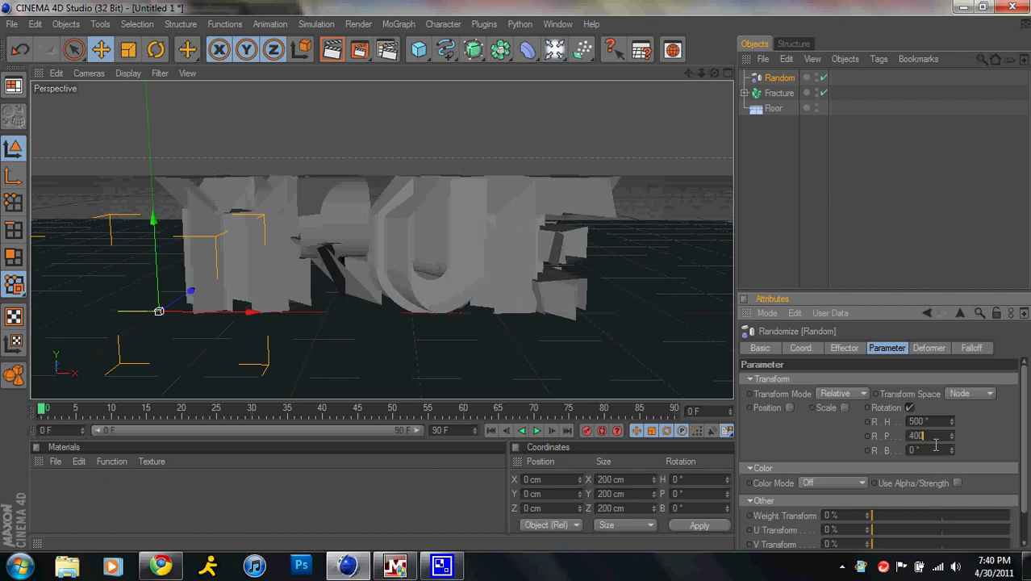
{"action": "key", "text": "Tab"}
{"action": "type", "text": "100"}
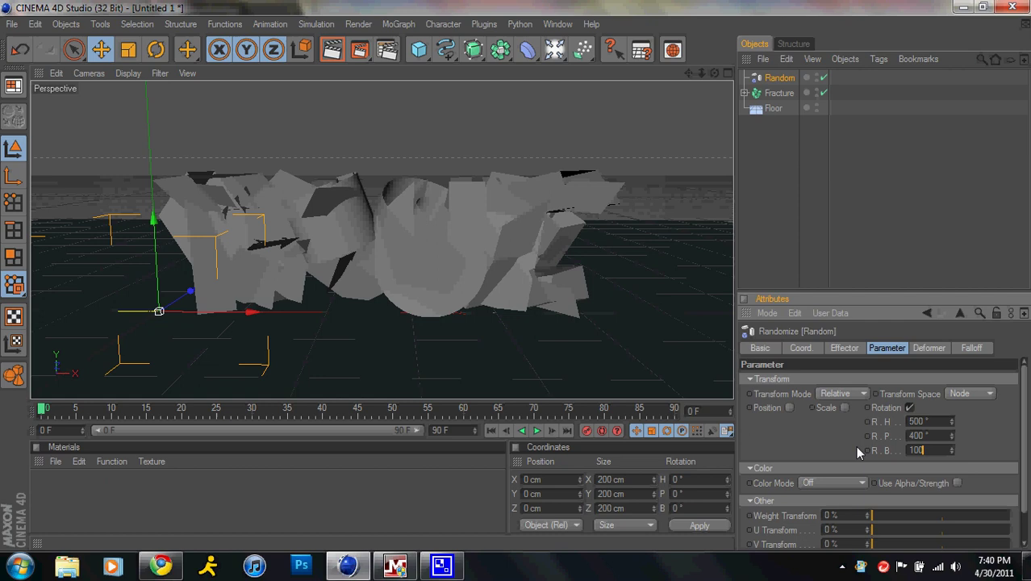
{"action": "key", "text": "Return"}
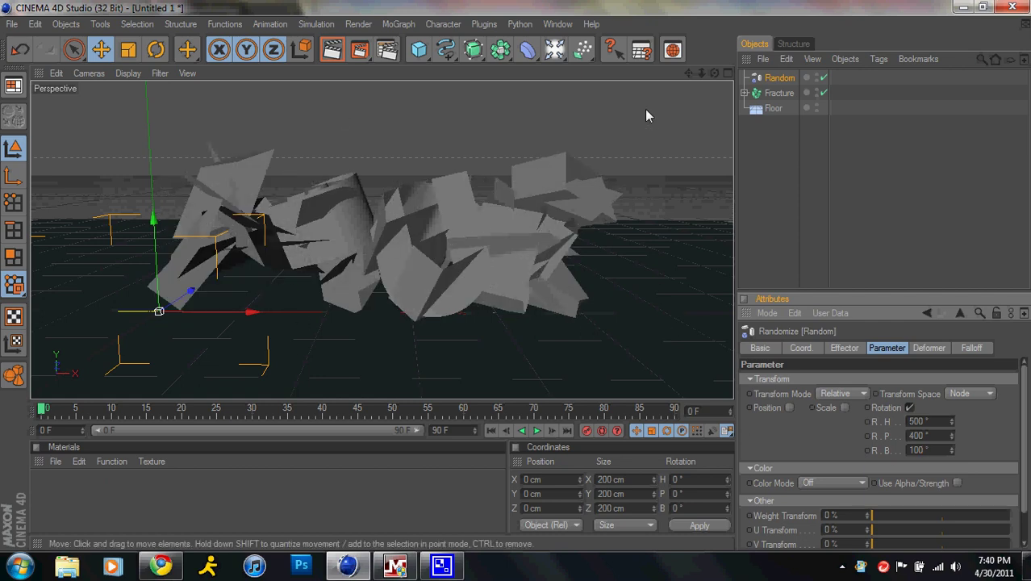
{"action": "left_click_drag", "start_coordinate": [714, 73], "coordinate": [517, 282]}
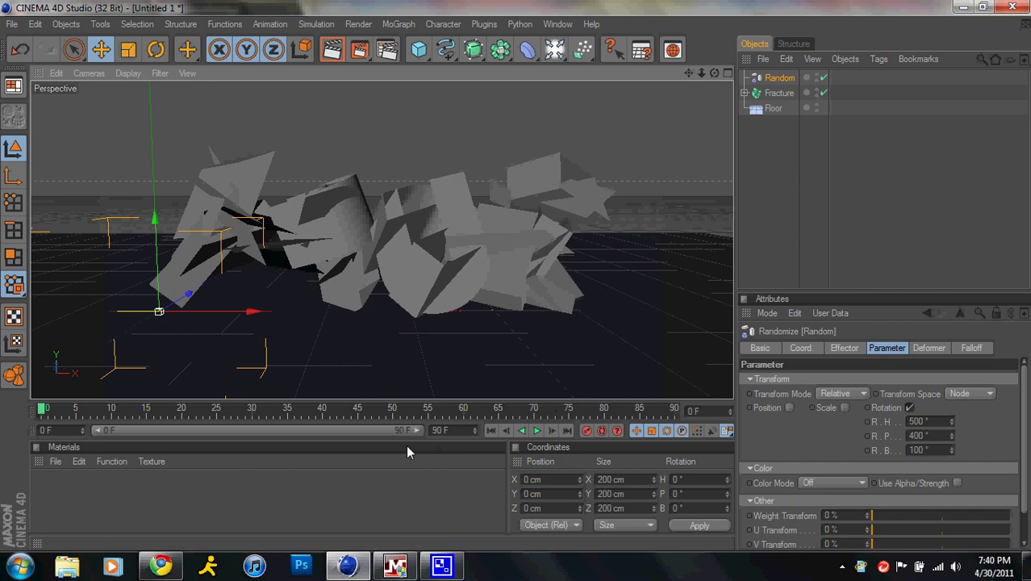
- Set the timeline end frame to 150 and enable automatic keyframing
{"action": "left_click", "coordinate": [454, 431]}
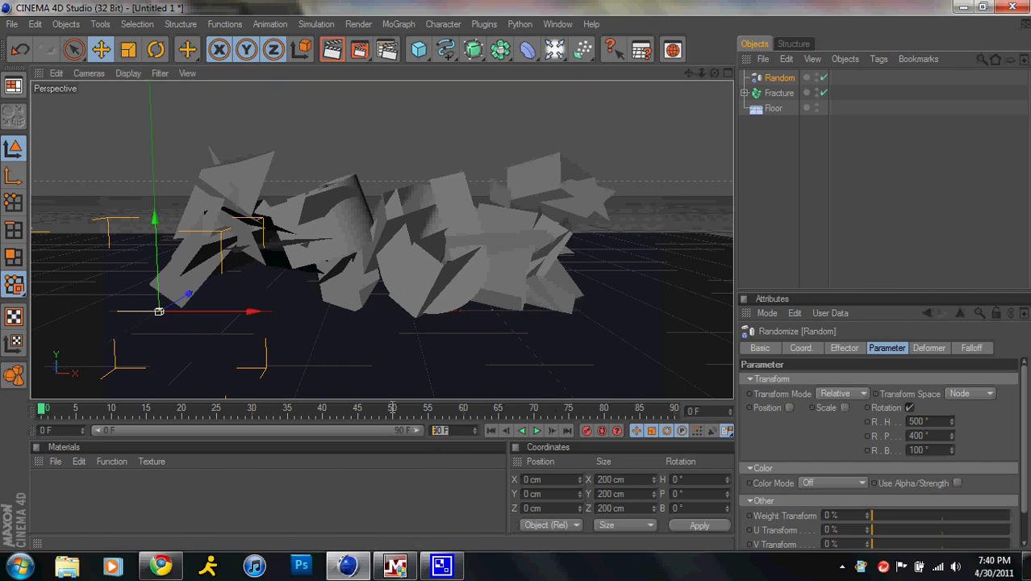
{"action": "type", "text": "150"}
{"action": "left_click", "coordinate": [410, 456]}
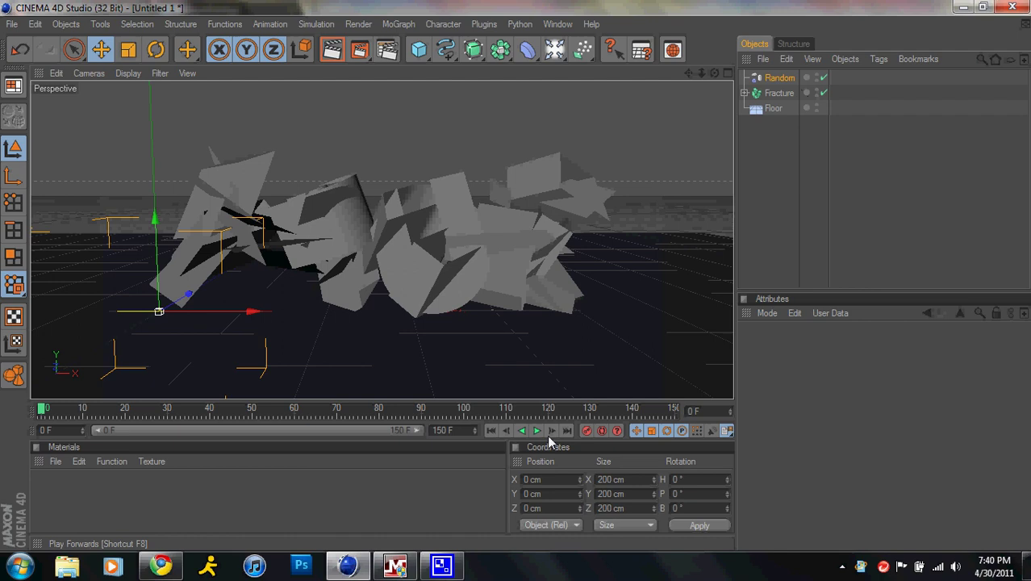
{"action": "left_click", "coordinate": [602, 431]}
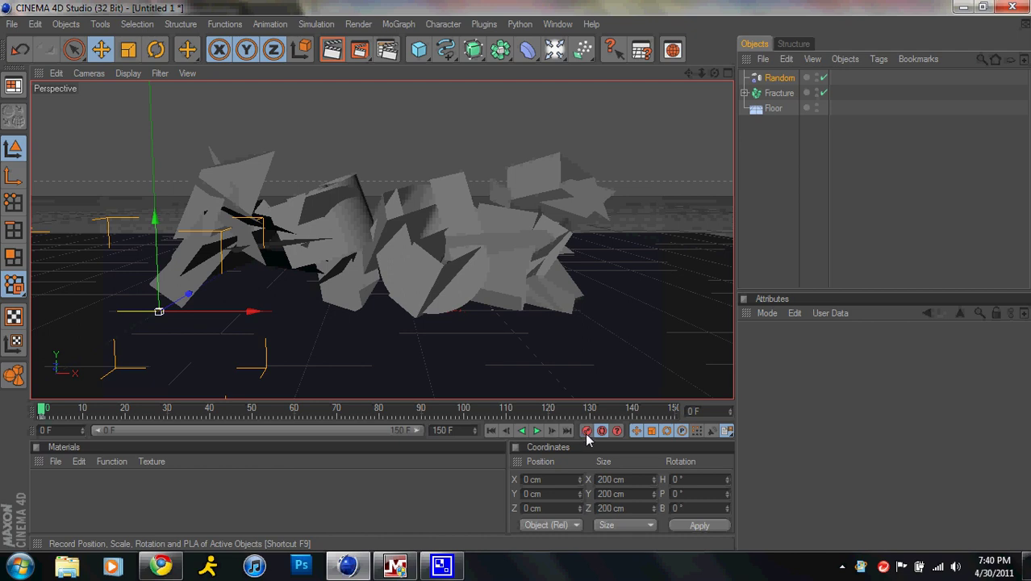
- Key the Random effector's rotations at frame 0 with heading 500° and pitch 400°
{"action": "left_click", "coordinate": [779, 77]}
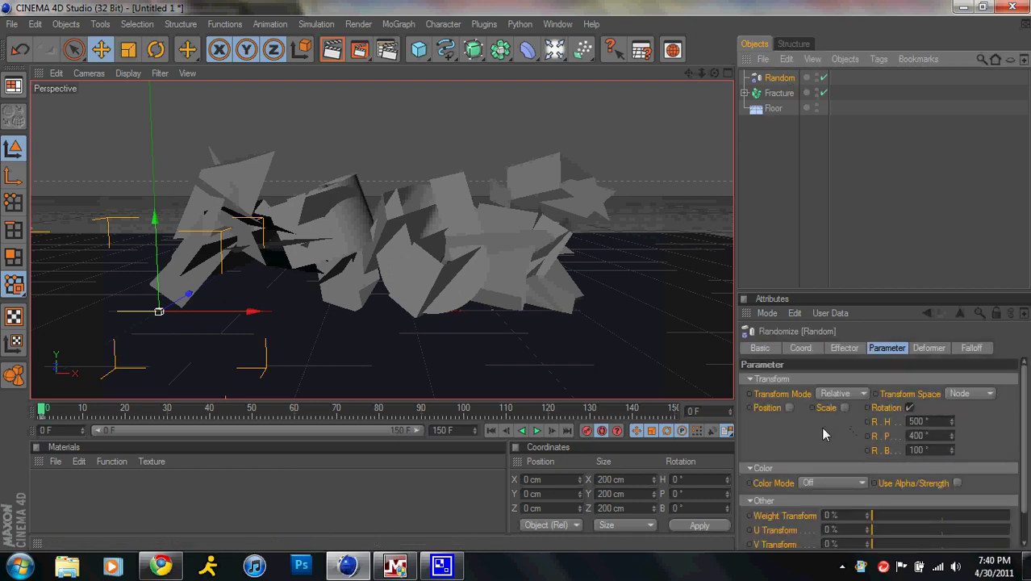
{"action": "double_click", "coordinate": [946, 420]}
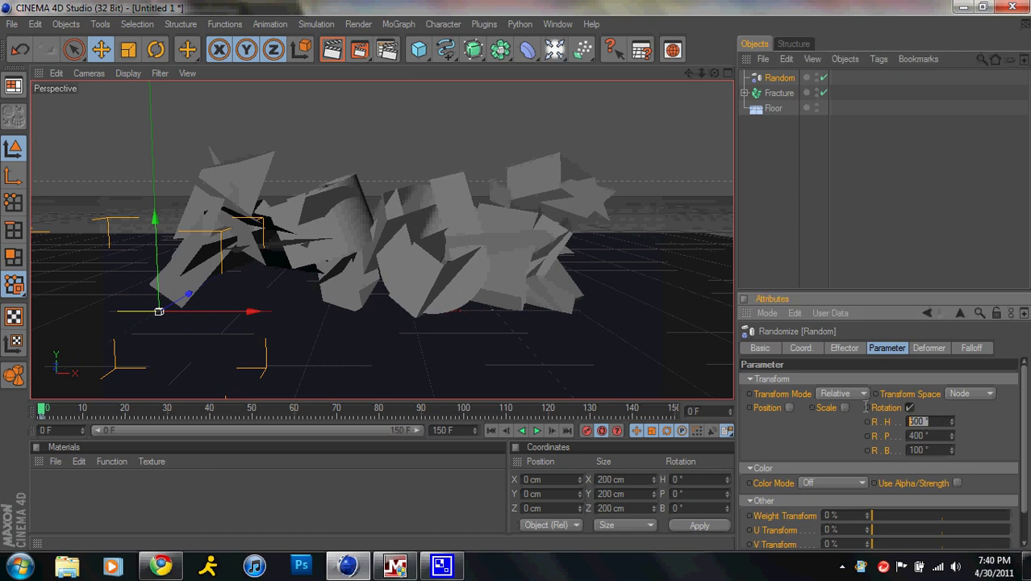
{"action": "type", "text": "0"}
{"action": "double_click", "coordinate": [941, 435]}
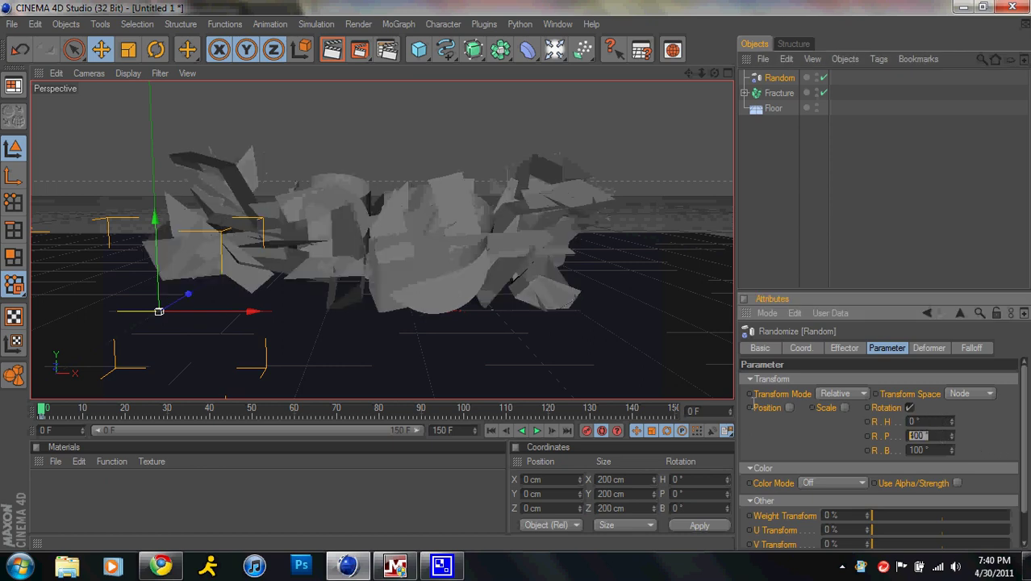
{"action": "type", "text": "0"}
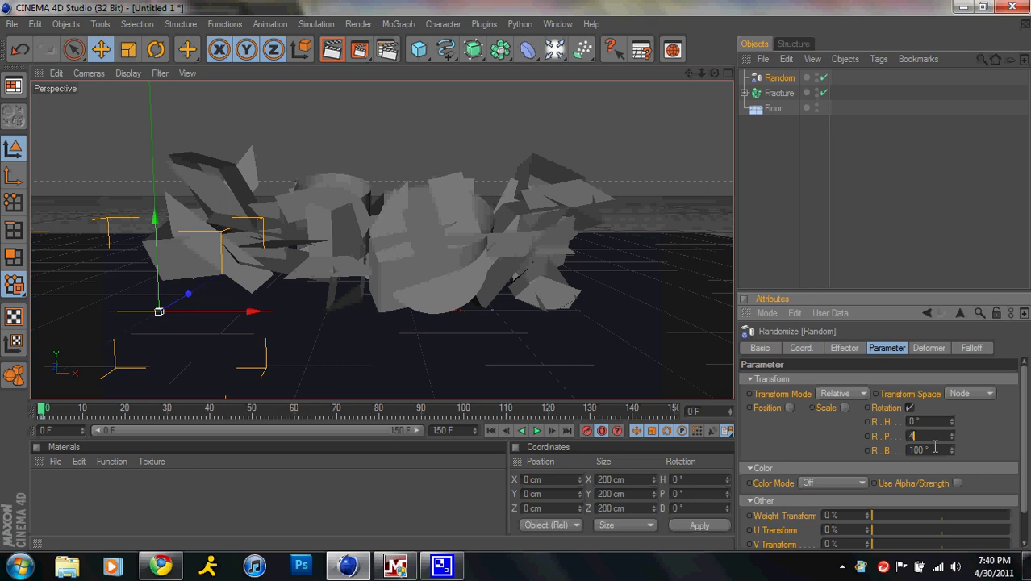
{"action": "type", "text": "00"}
{"action": "key", "text": "shift+Tab"}
{"action": "type", "text": "500"}
- At frame 50, key H, P and B rotations to 0° so TRUE reassembles
{"action": "left_click_drag", "start_coordinate": [45, 416], "coordinate": [252, 413]}
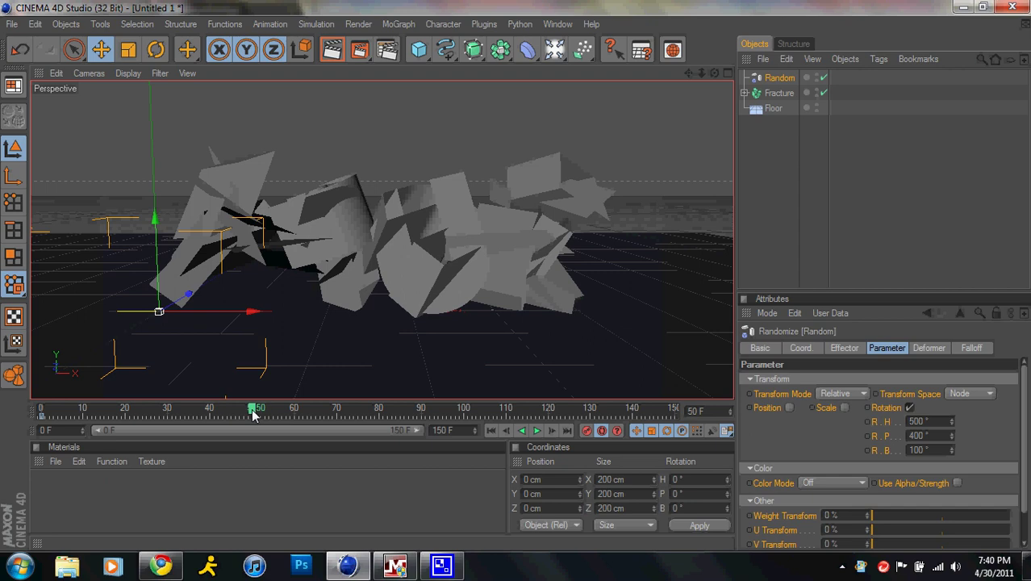
{"action": "left_click", "coordinate": [941, 422]}
{"action": "type", "text": "0"}
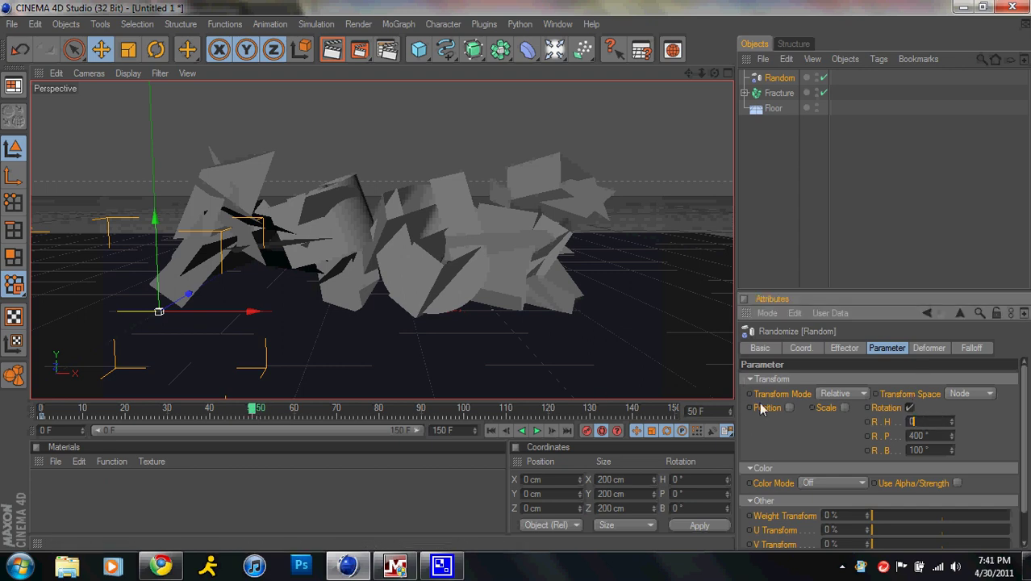
{"action": "key", "text": "Tab"}
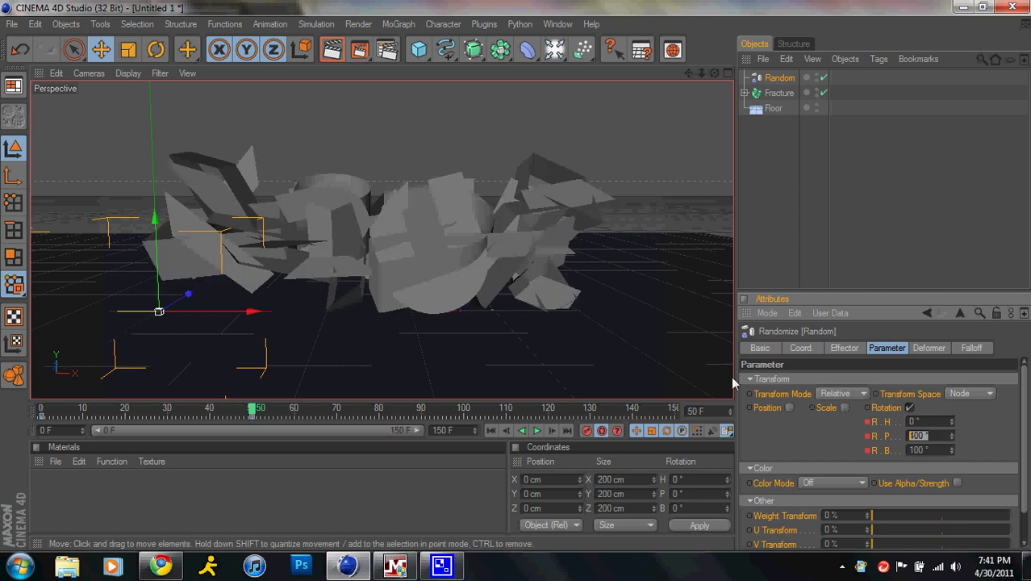
{"action": "type", "text": "0"}
{"action": "key", "text": "Tab"}
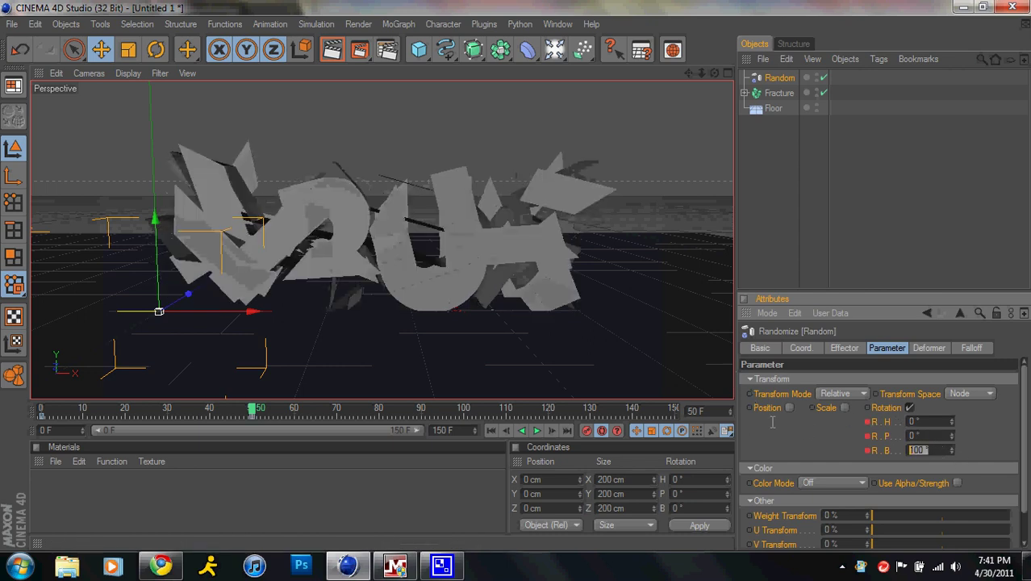
{"action": "type", "text": "0"}
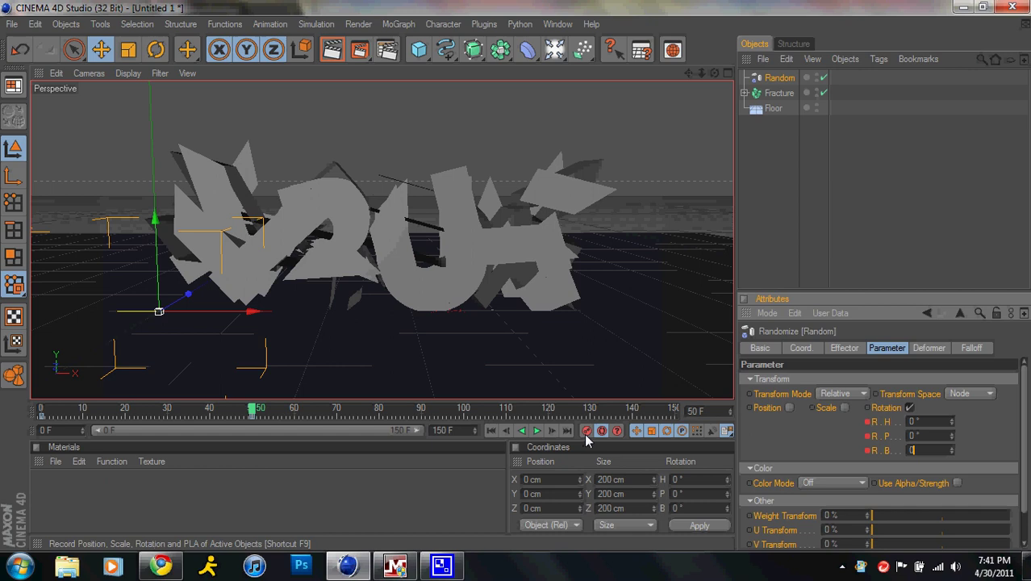
{"action": "key", "text": "Return"}
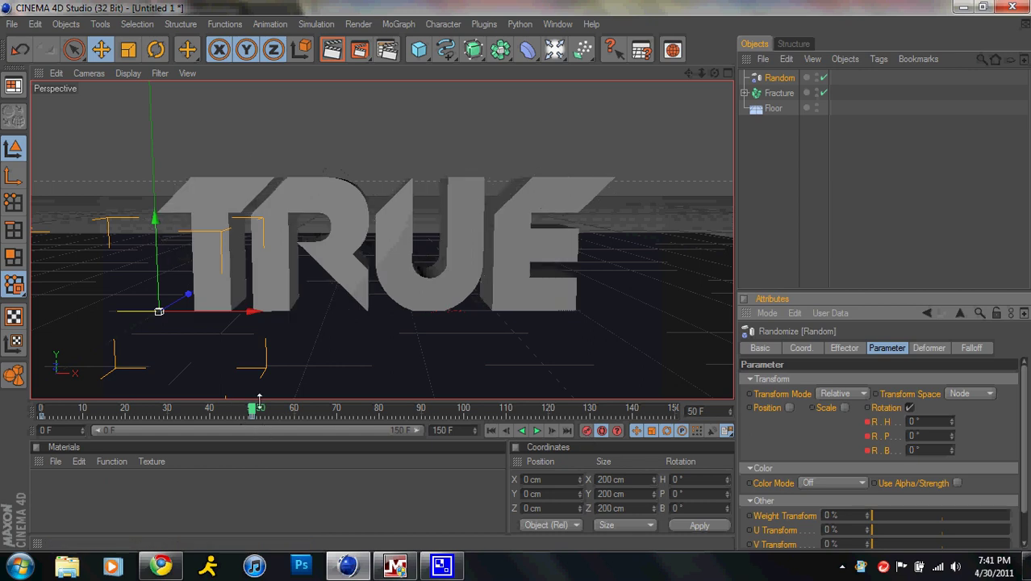
- Play the animation from the start, then move the playhead to frame 90
{"action": "left_click", "coordinate": [490, 430]}
{"action": "left_click", "coordinate": [538, 432]}
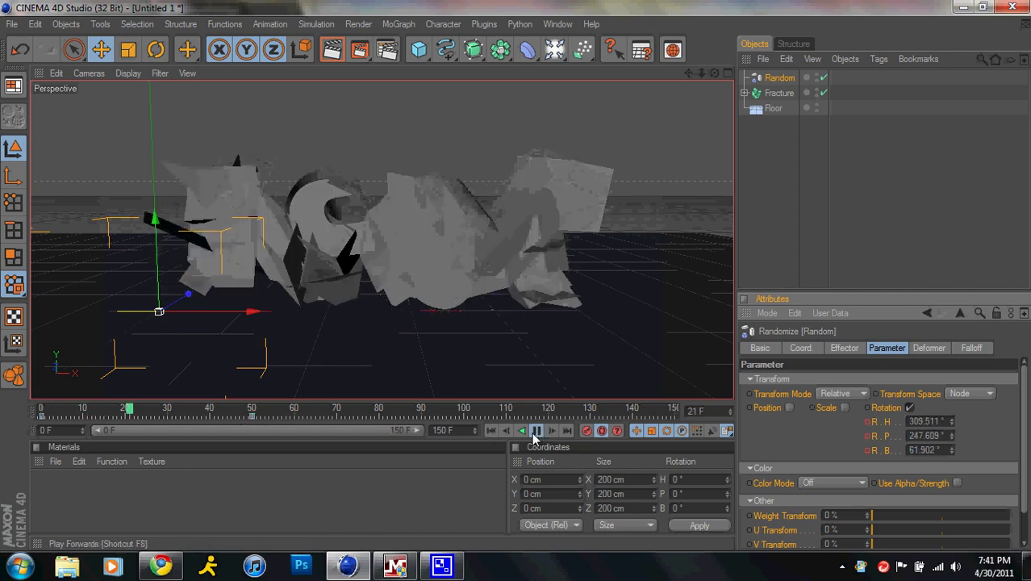
{"action": "left_click", "coordinate": [535, 431]}
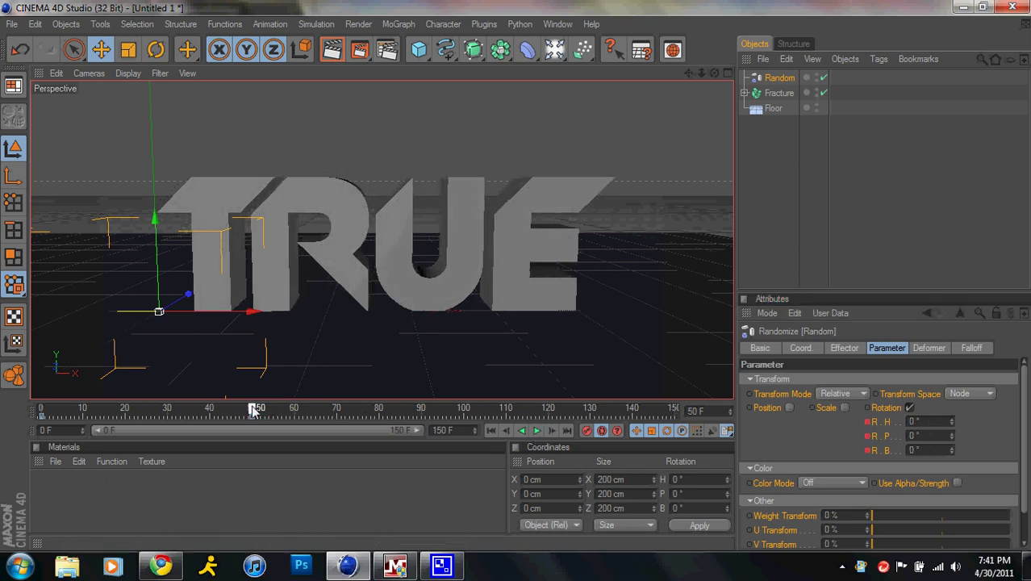
{"action": "left_click_drag", "start_coordinate": [254, 410], "coordinate": [346, 414]}
{"action": "left_click_drag", "start_coordinate": [409, 412], "coordinate": [422, 410]}
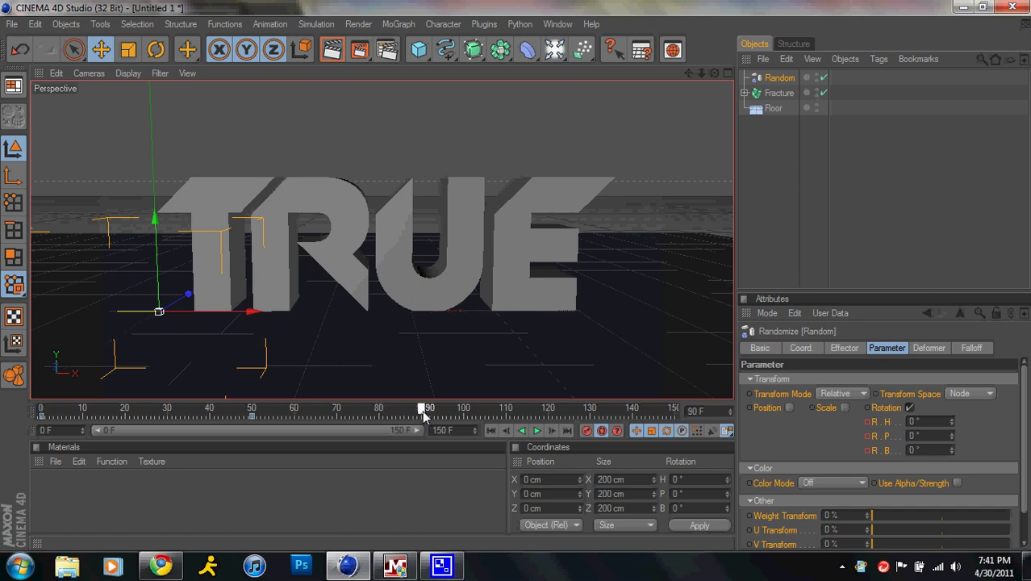
- Key rotations H 500°, P 400°, B 100° at frame 90 and preview a later frame
{"action": "left_click", "coordinate": [936, 423]}
{"action": "double_click", "coordinate": [936, 423]}
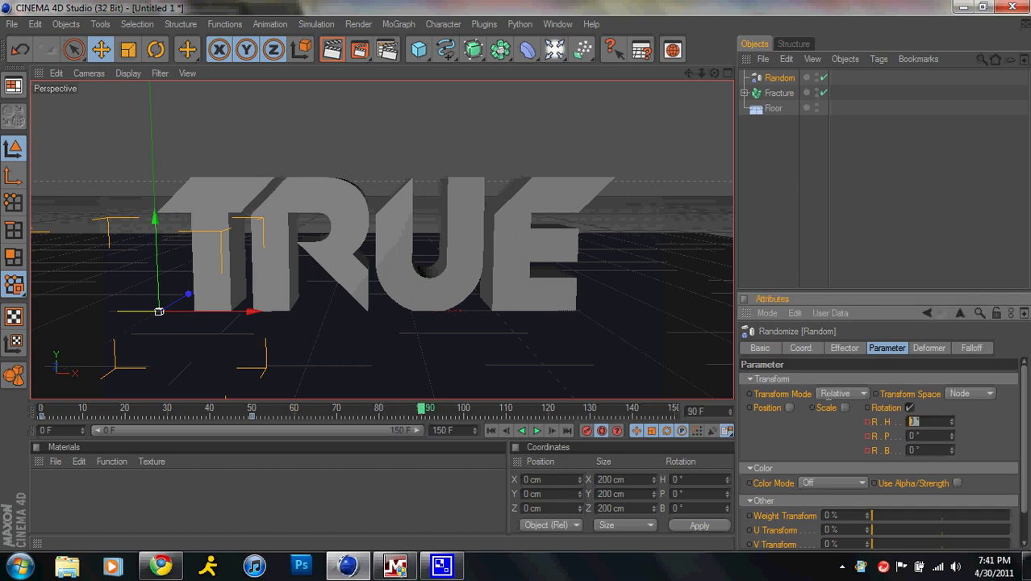
{"action": "type", "text": "500"}
{"action": "key", "text": "Tab"}
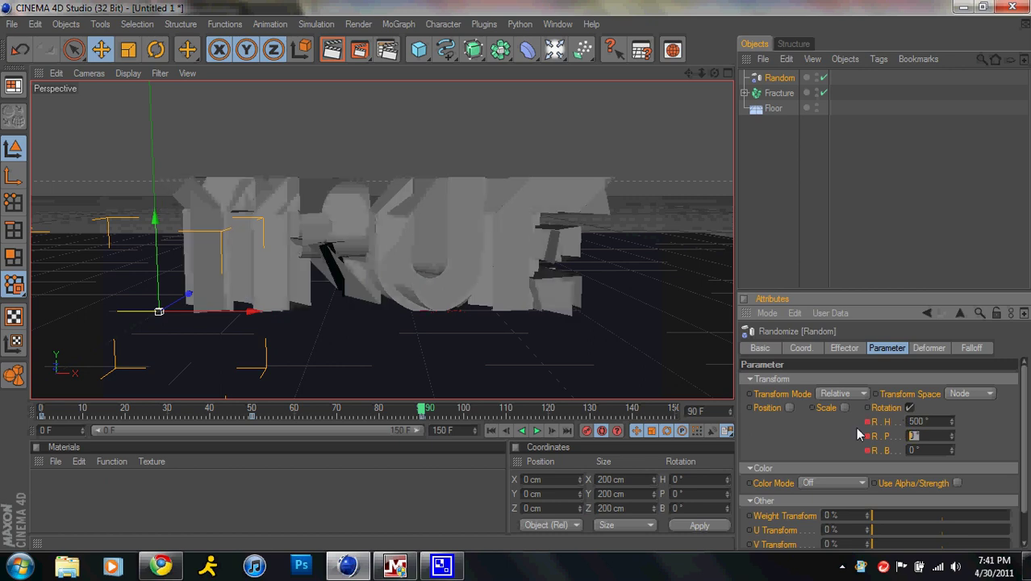
{"action": "type", "text": "400"}
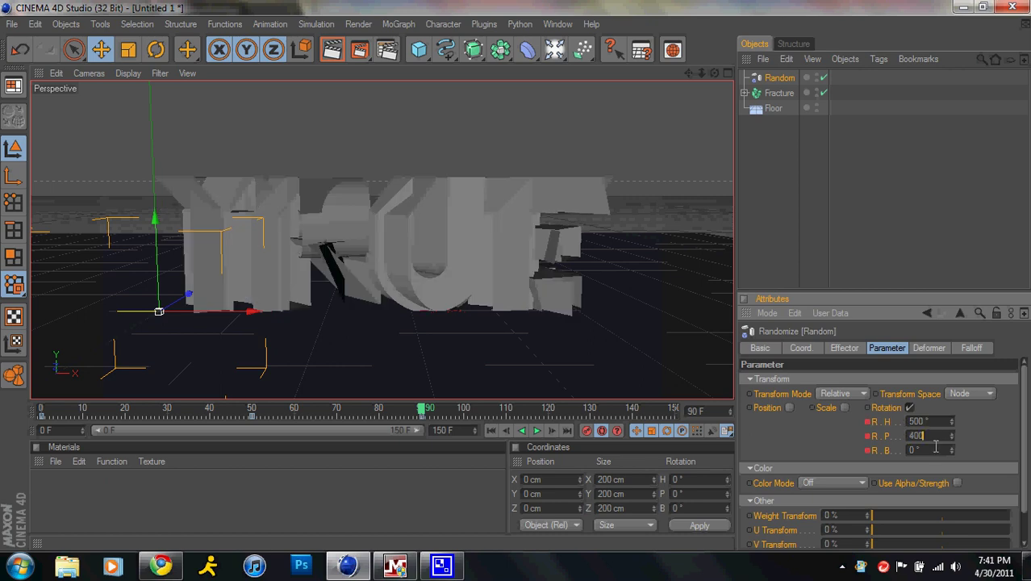
{"action": "key", "text": "Tab"}
{"action": "type", "text": "100"}
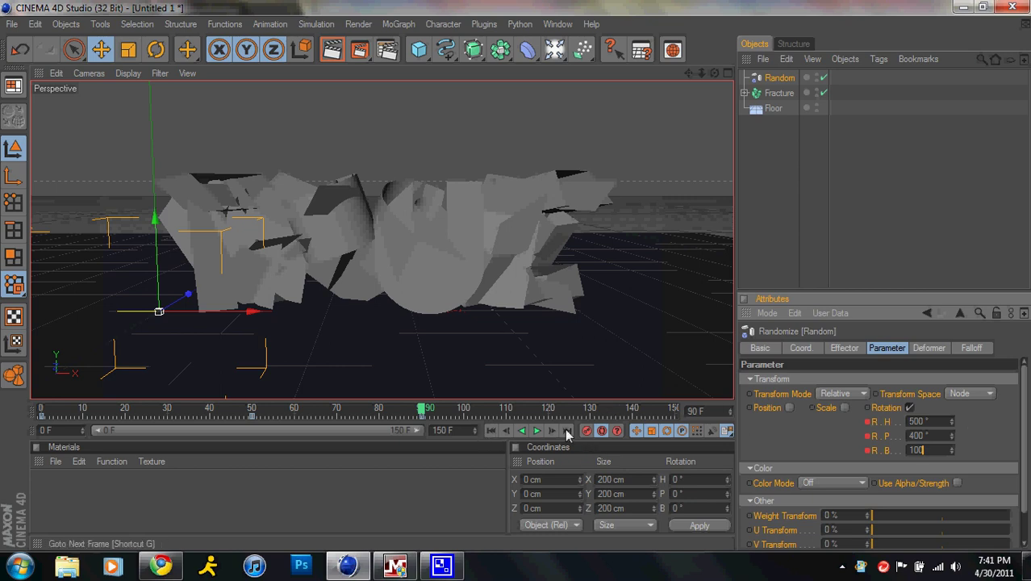
{"action": "key", "text": "Return"}
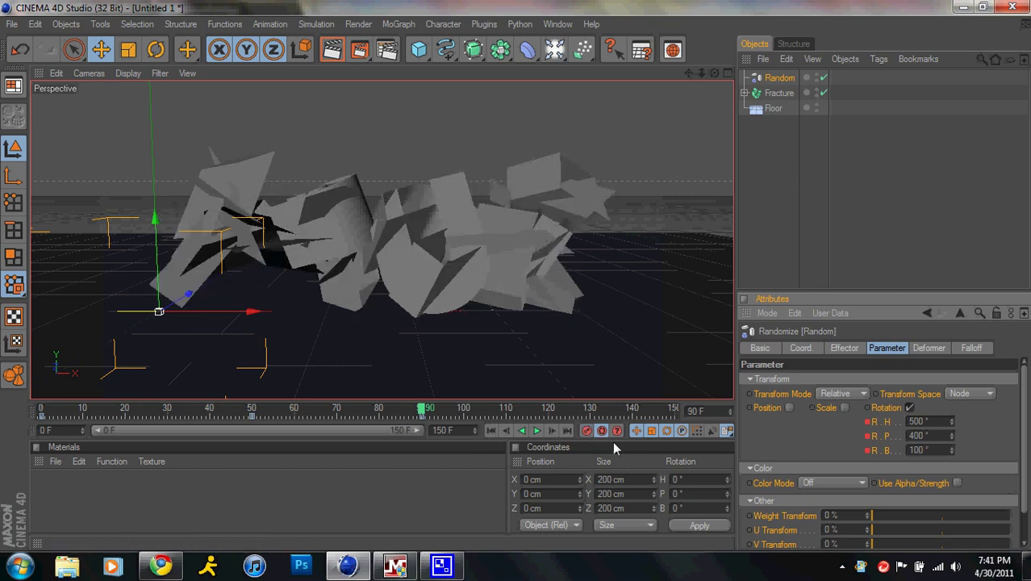
{"action": "left_click_drag", "start_coordinate": [427, 412], "coordinate": [589, 411]}
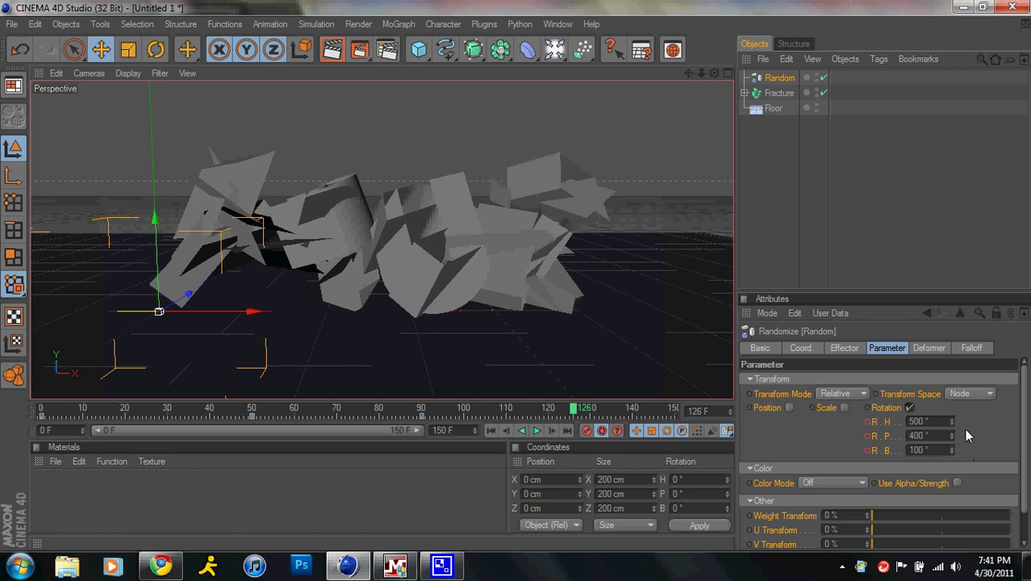
- At frame 126, set the Random effector's R.H, R.P and R.B to 0° with Autokey on
{"action": "double_click", "coordinate": [944, 421]}
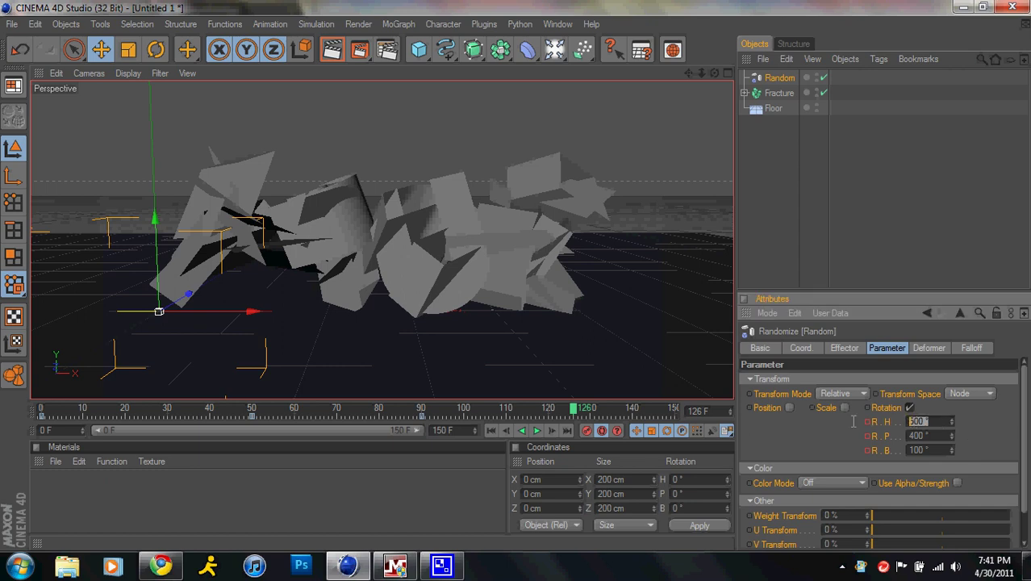
{"action": "type", "text": "0"}
{"action": "double_click", "coordinate": [944, 436]}
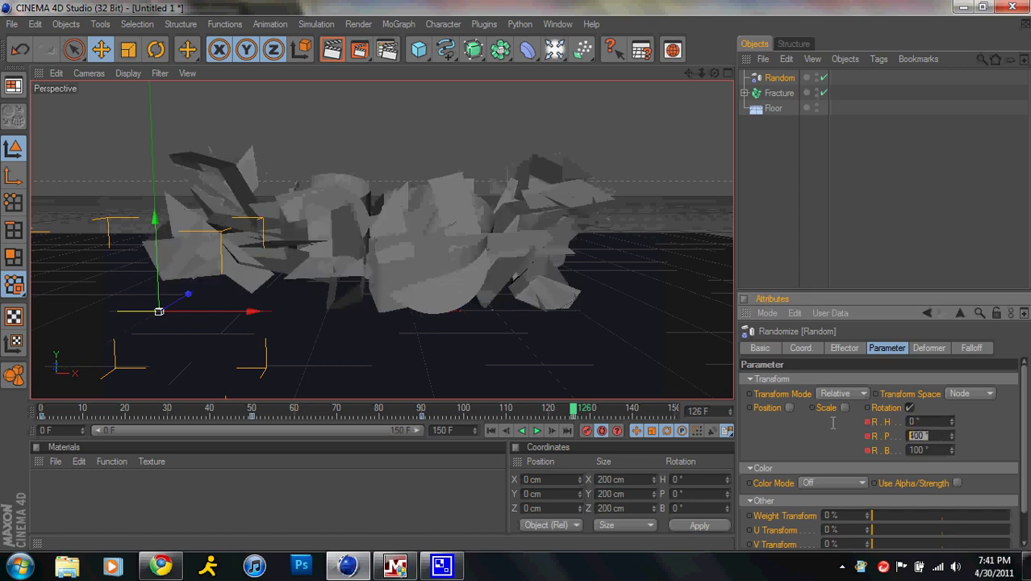
{"action": "type", "text": "0"}
{"action": "double_click", "coordinate": [935, 450]}
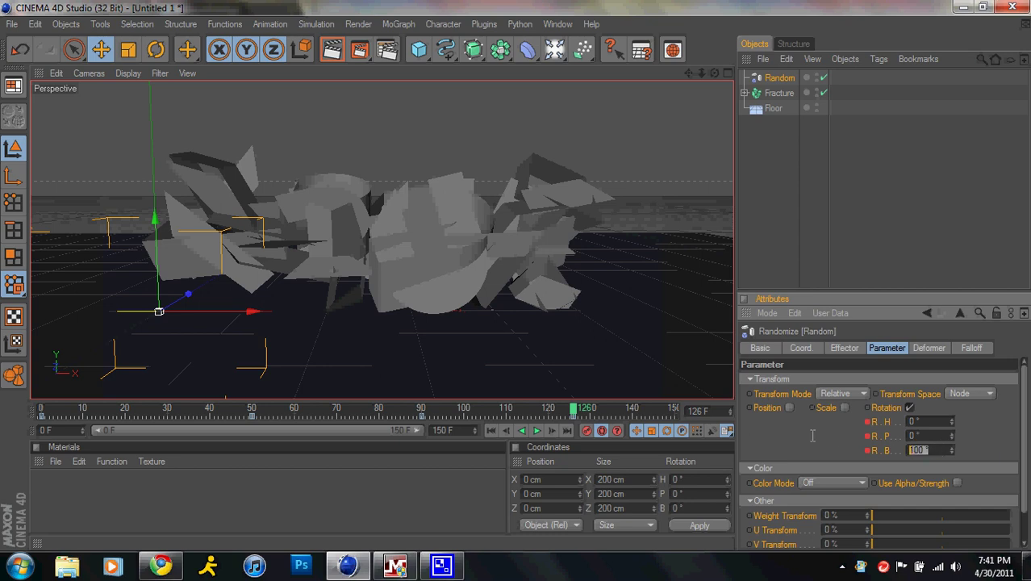
{"action": "type", "text": "0"}
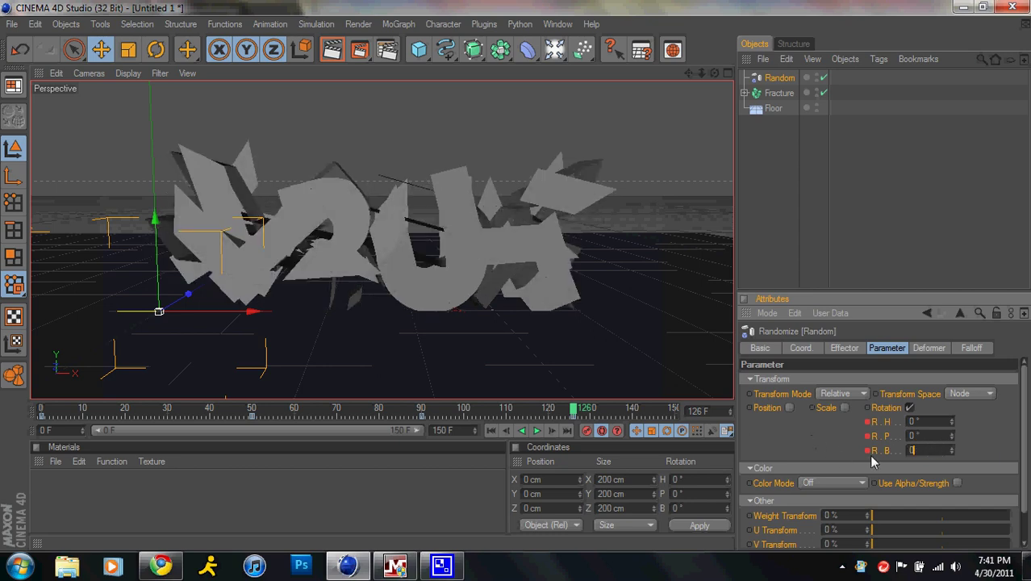
- Play backwards, jump to frame 126, then return to start and play forward
{"action": "left_click", "coordinate": [521, 431]}
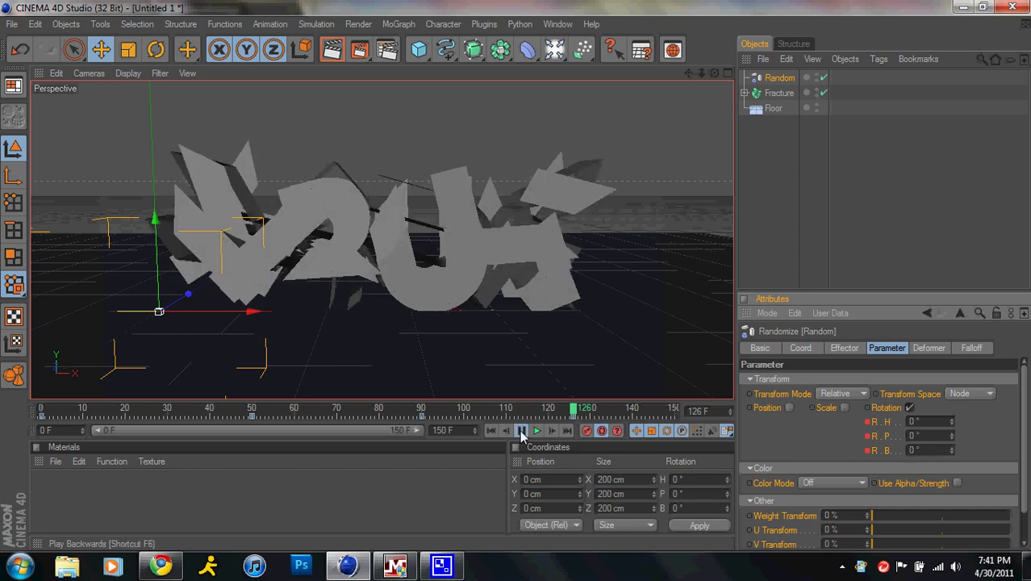
{"action": "left_click", "coordinate": [569, 411]}
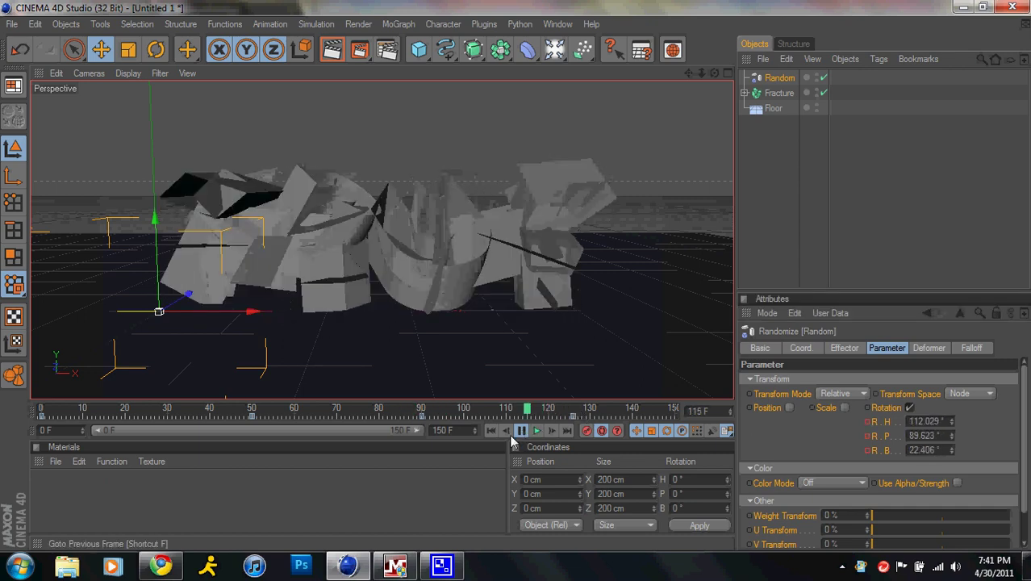
{"action": "left_click", "coordinate": [574, 411]}
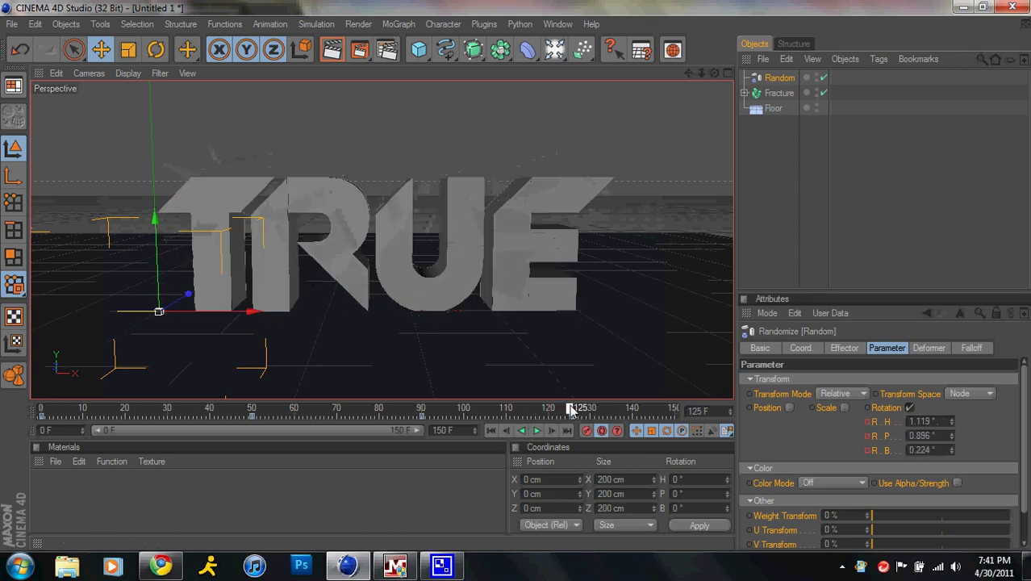
{"action": "left_click", "coordinate": [489, 430]}
{"action": "left_click", "coordinate": [537, 430]}
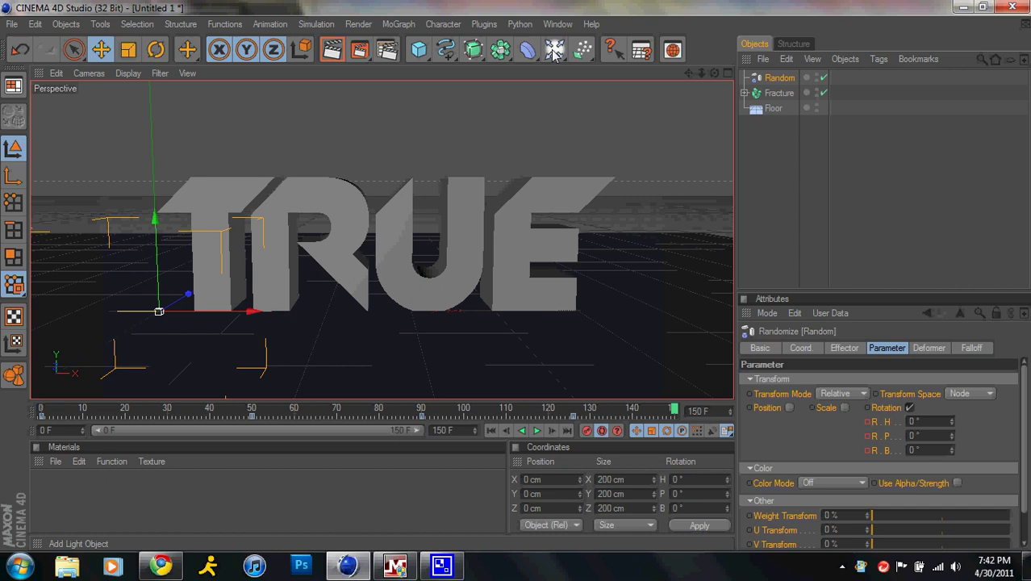
- Add a camera, view through it, disable Autokey, and orbit to an angled view of TRUE
{"action": "left_click_drag", "start_coordinate": [554, 49], "coordinate": [617, 154]}
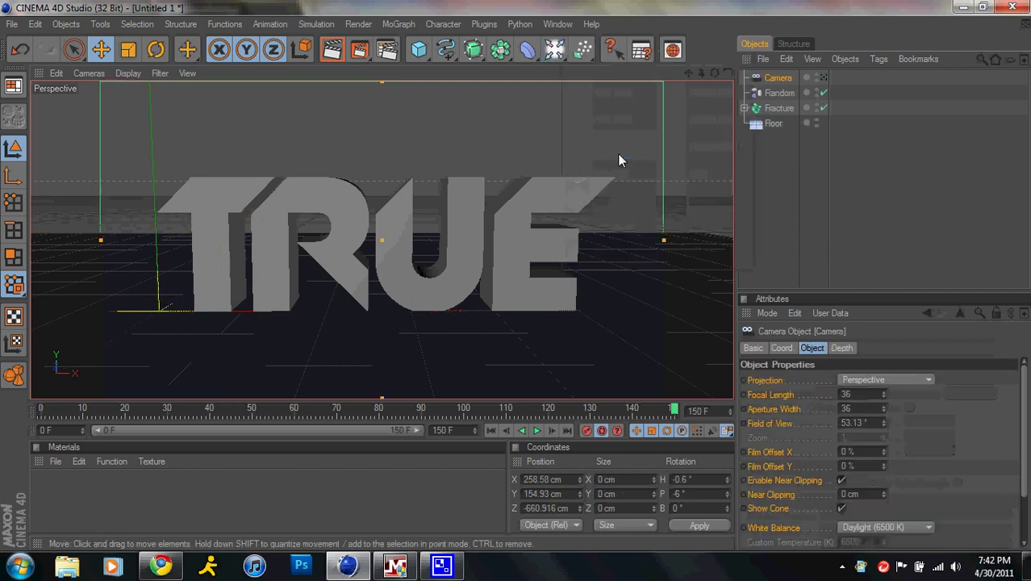
{"action": "left_click", "coordinate": [823, 77]}
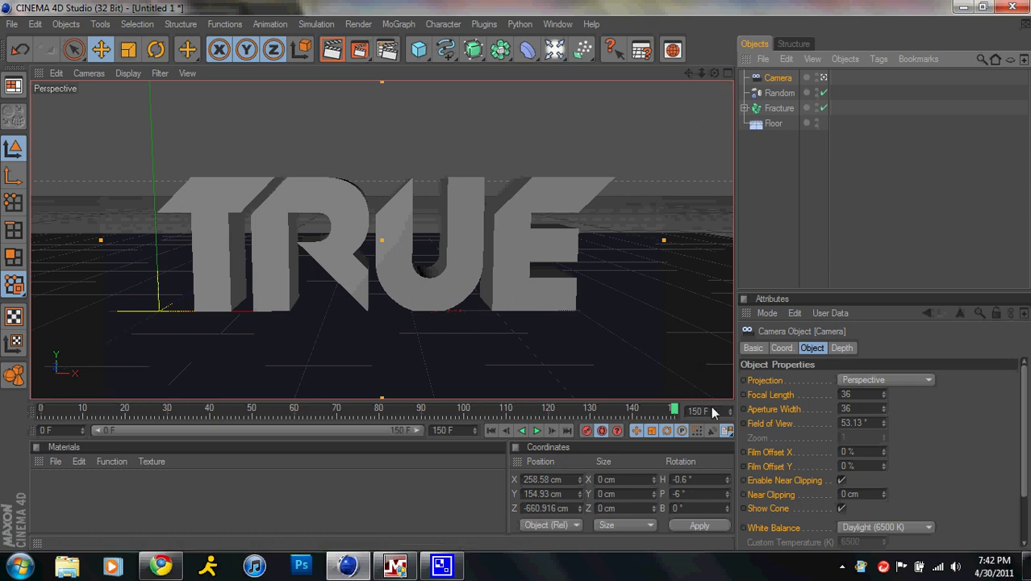
{"action": "left_click", "coordinate": [602, 430]}
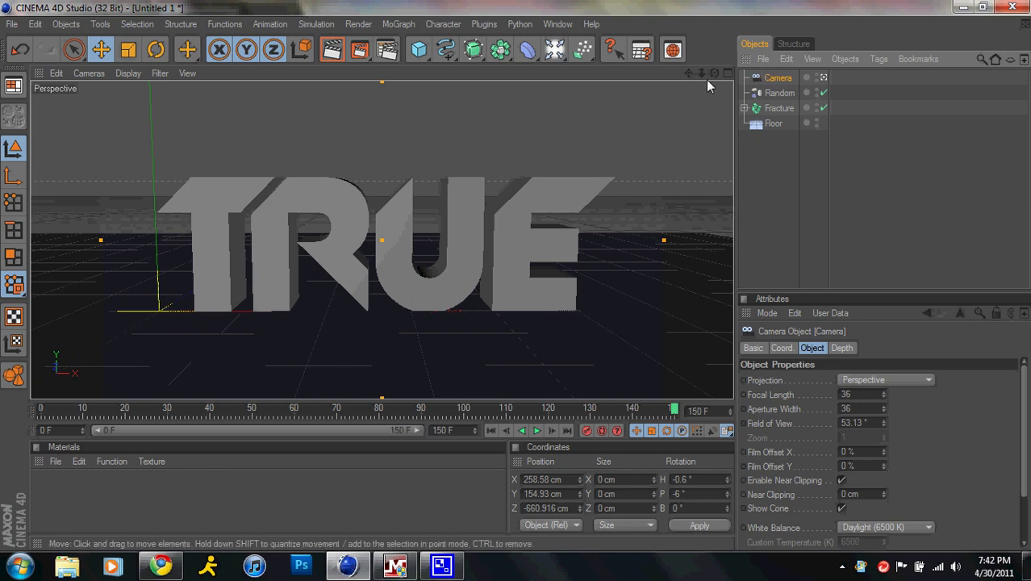
{"action": "left_click_drag", "start_coordinate": [714, 73], "coordinate": [518, 275]}
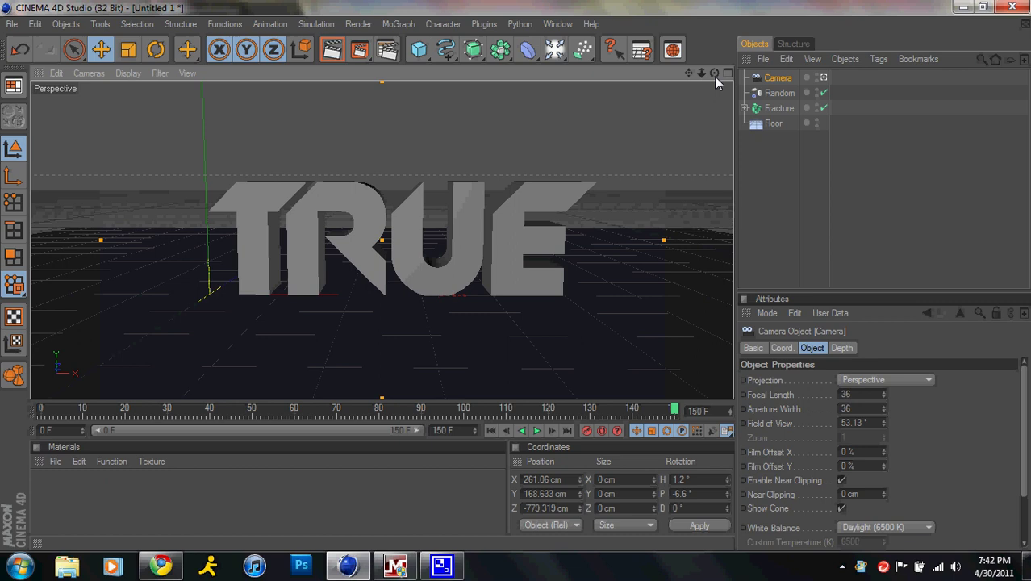
{"action": "left_click_drag", "start_coordinate": [714, 76], "coordinate": [516, 274]}
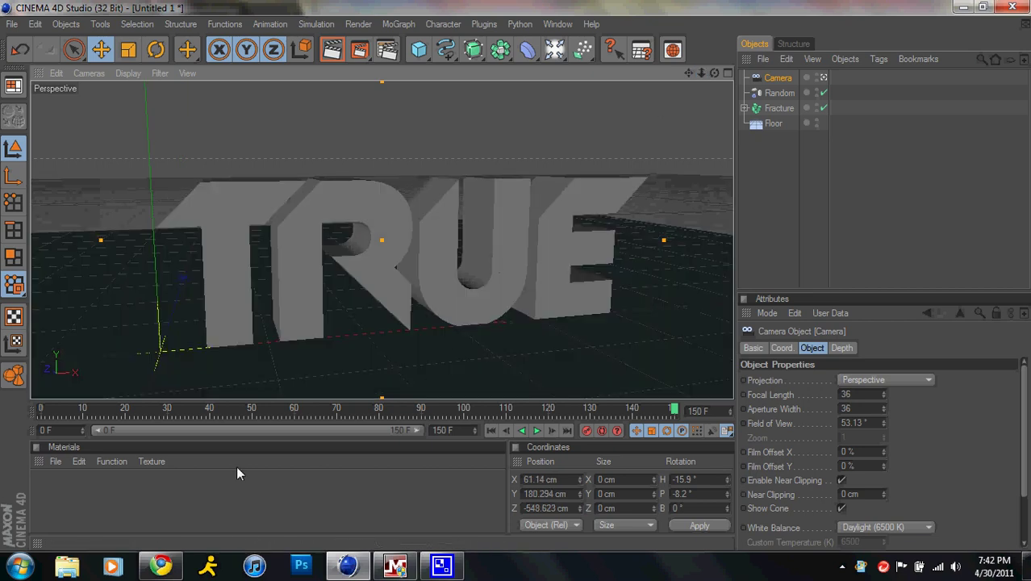
- Create a new material, Mat, and make its colour black
{"action": "double_click", "coordinate": [118, 490]}
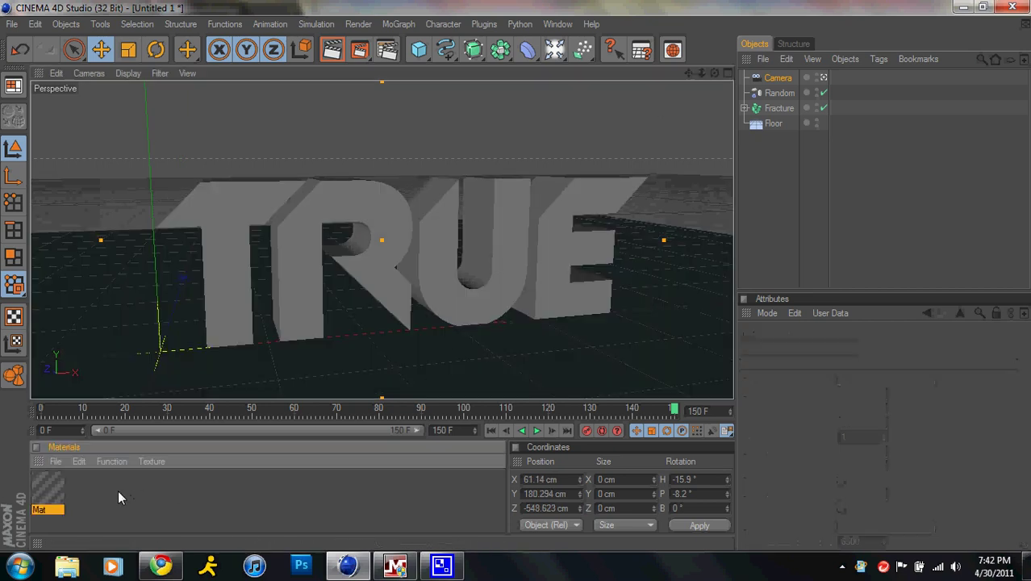
{"action": "double_click", "coordinate": [42, 490]}
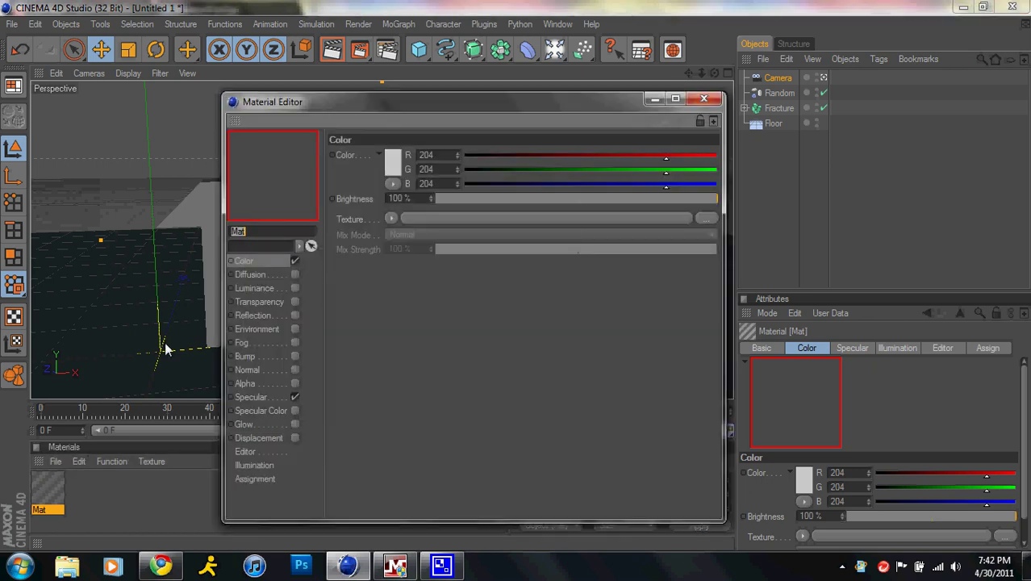
{"action": "left_click", "coordinate": [392, 166]}
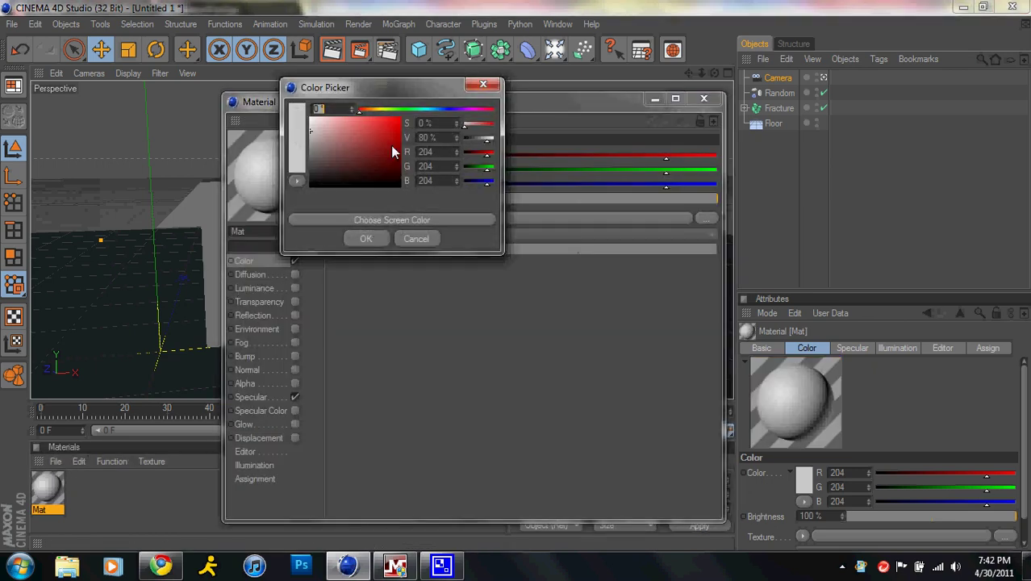
{"action": "left_click", "coordinate": [367, 238]}
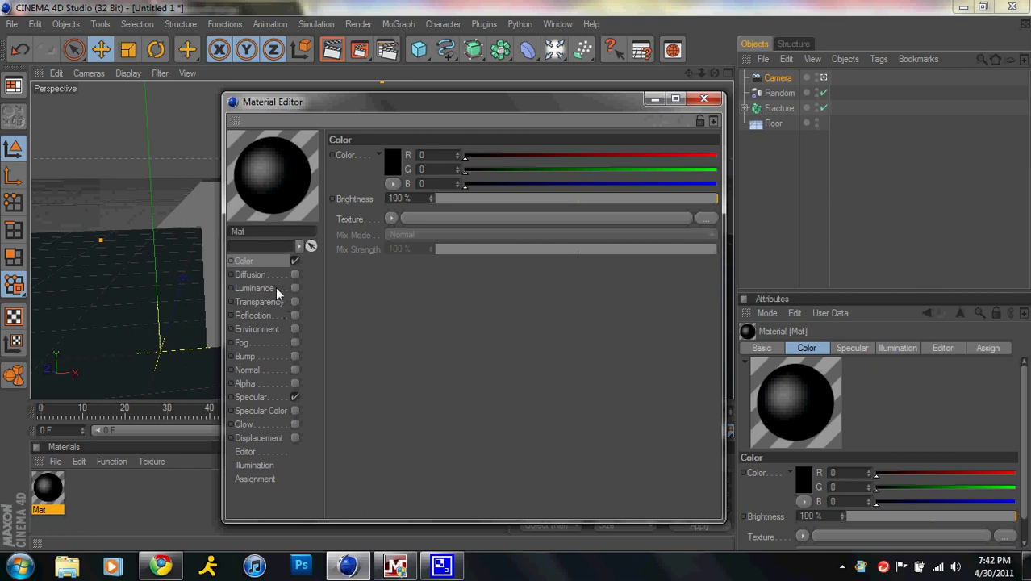
{"action": "left_click", "coordinate": [703, 99]}
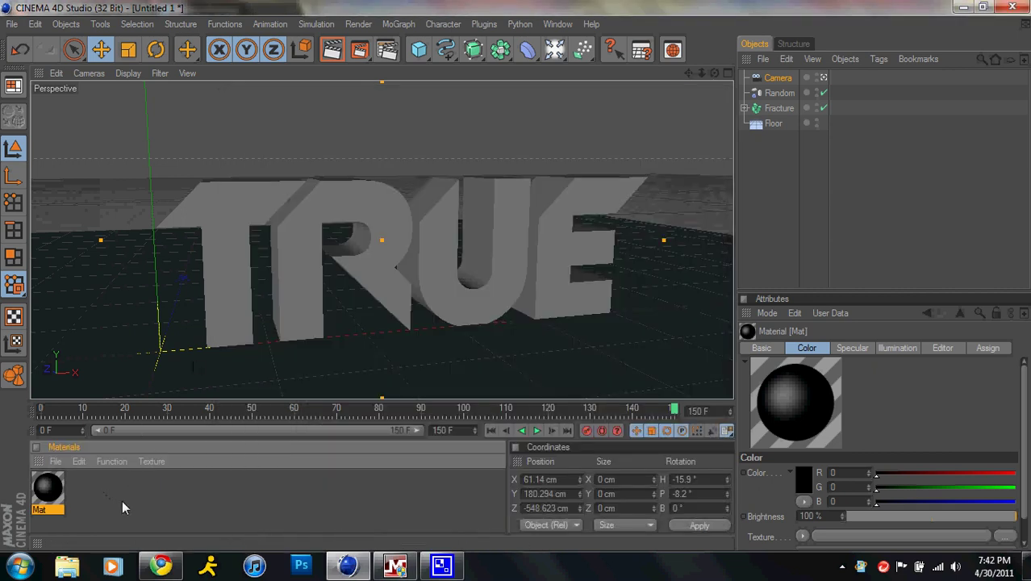
- Create a second material, Mat.1, with a 2D - V Gradient texture in its Color channel
{"action": "double_click", "coordinate": [121, 501]}
{"action": "double_click", "coordinate": [46, 487]}
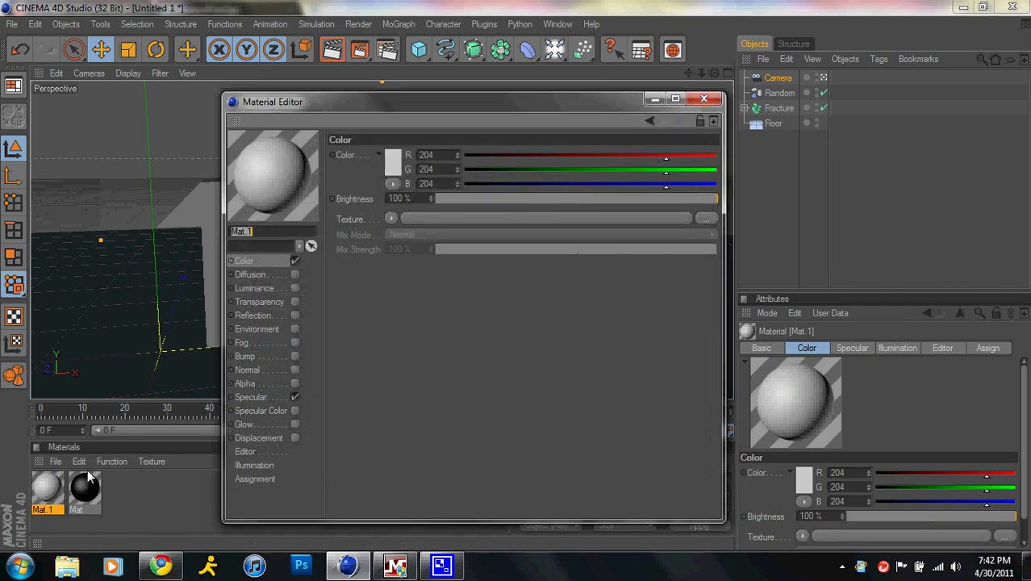
{"action": "left_click", "coordinate": [393, 163]}
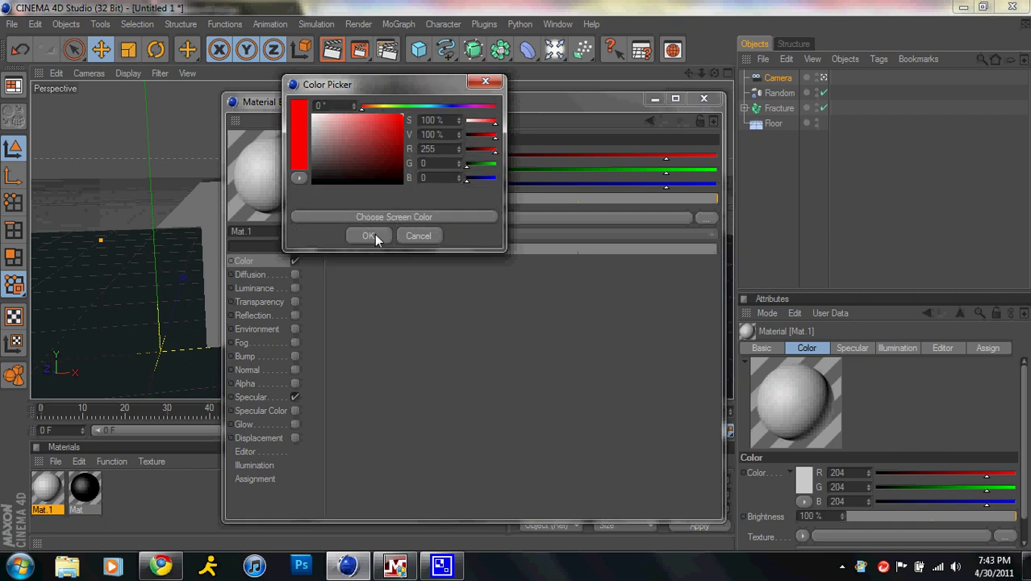
{"action": "left_click", "coordinate": [369, 237]}
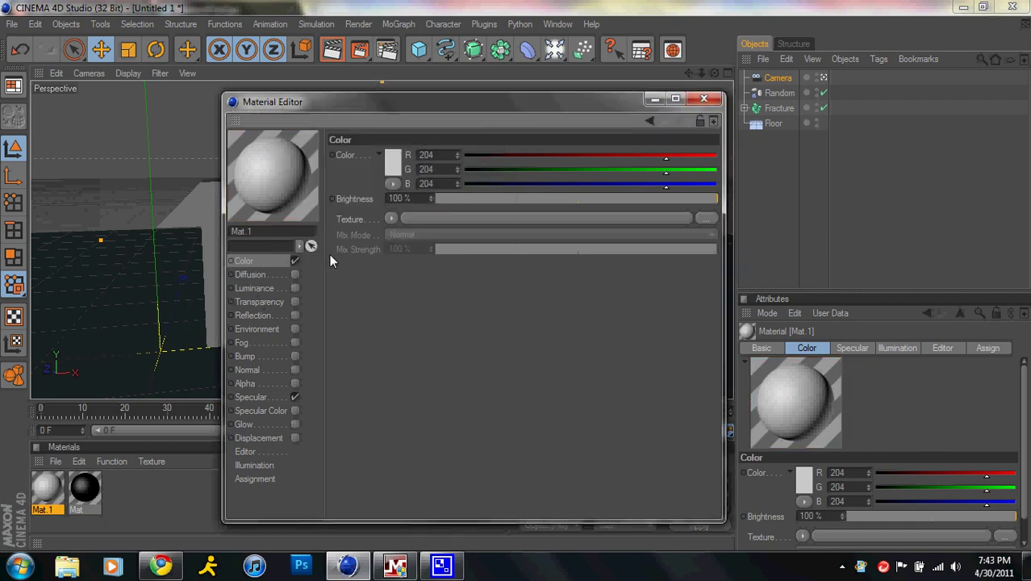
{"action": "left_click", "coordinate": [390, 219]}
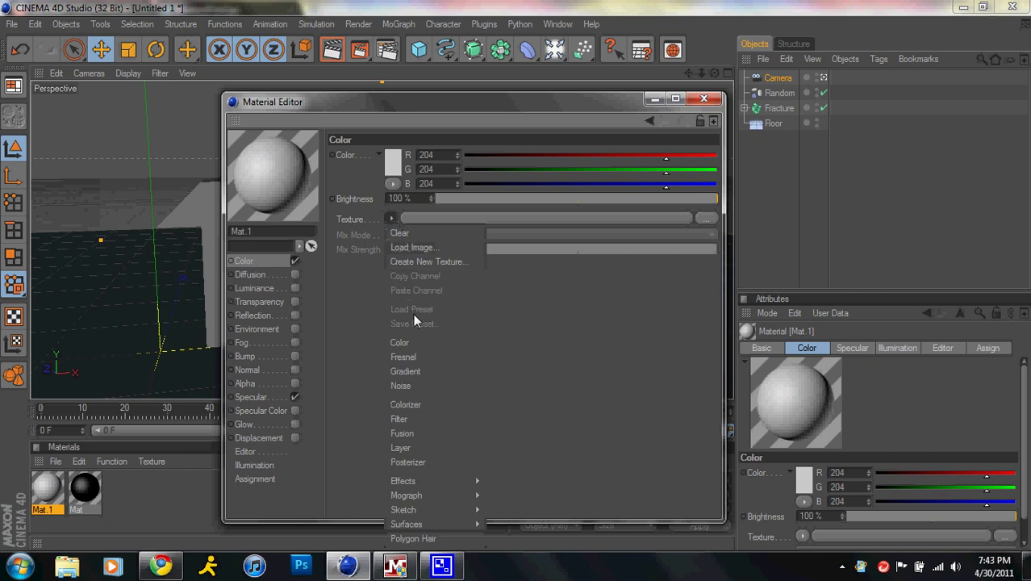
{"action": "left_click", "coordinate": [424, 357]}
{"action": "left_click", "coordinate": [508, 217]}
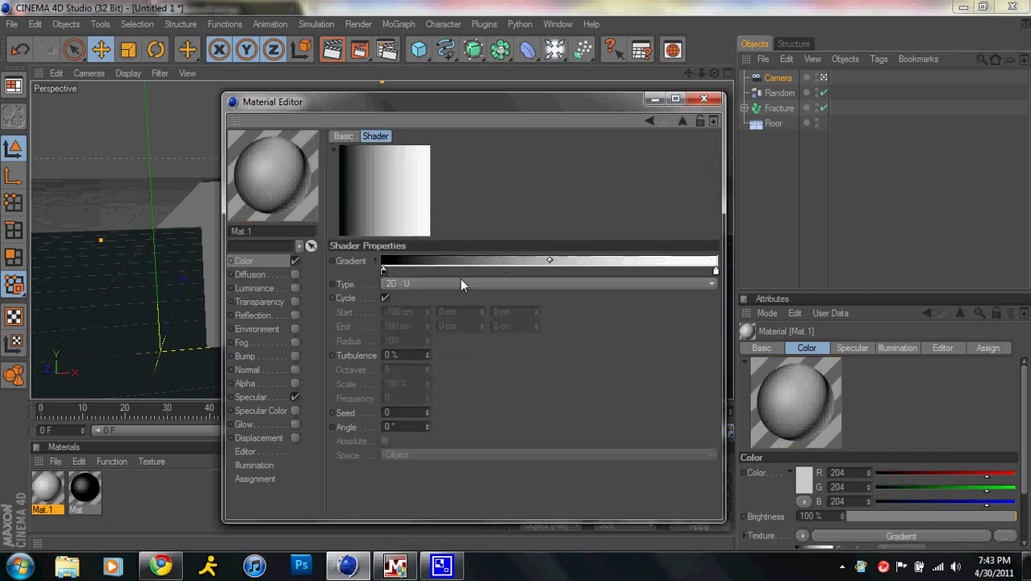
{"action": "left_click", "coordinate": [451, 287]}
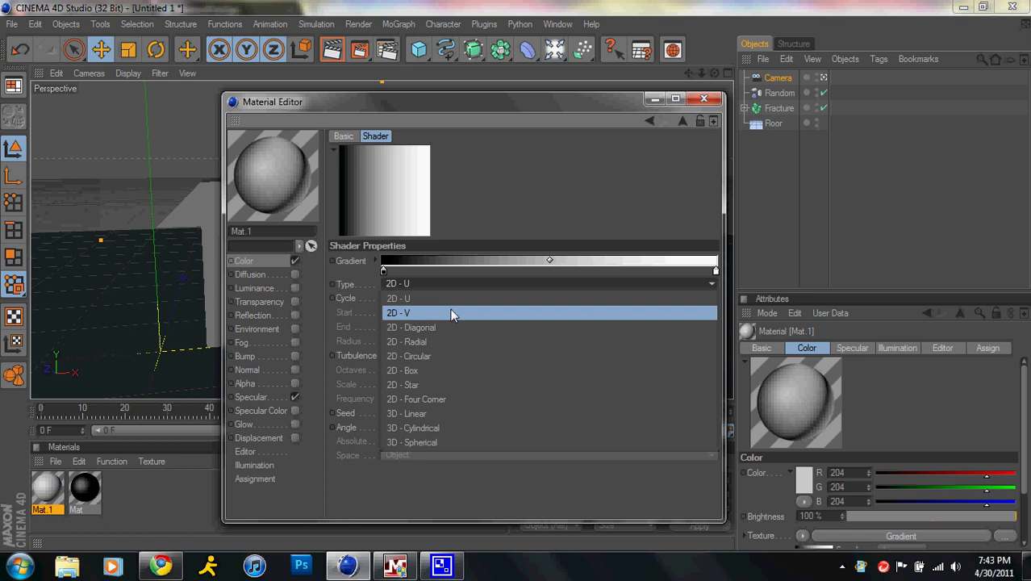
{"action": "left_click", "coordinate": [452, 315]}
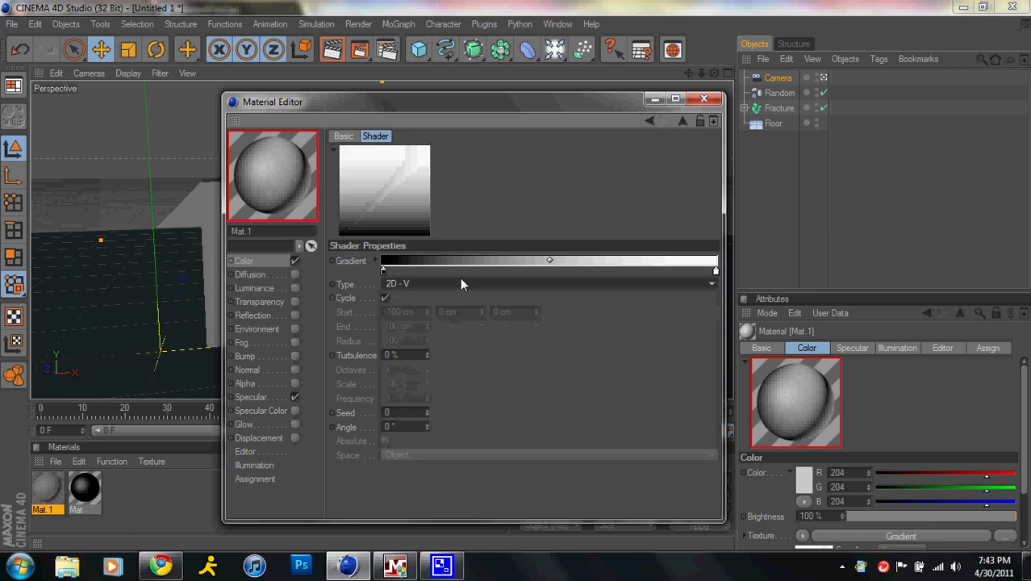
- Colour the gradient's left knot cyan and its right knot bright blue
{"action": "double_click", "coordinate": [382, 270]}
{"action": "left_click_drag", "start_coordinate": [381, 269], "coordinate": [418, 218]}
{"action": "left_click", "coordinate": [355, 343]}
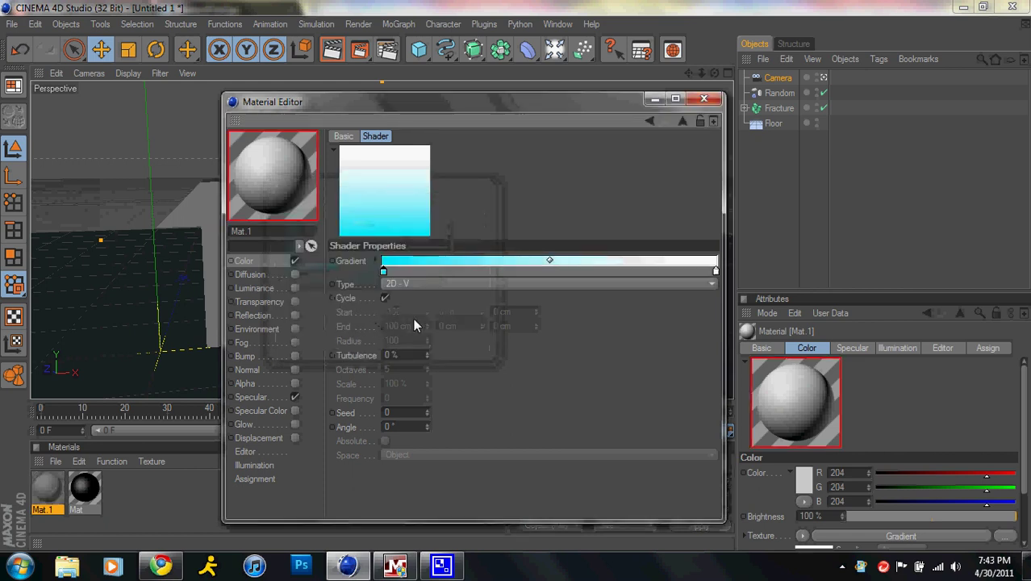
{"action": "double_click", "coordinate": [714, 275]}
{"action": "left_click_drag", "start_coordinate": [715, 259], "coordinate": [755, 218]}
{"action": "left_click", "coordinate": [759, 217]}
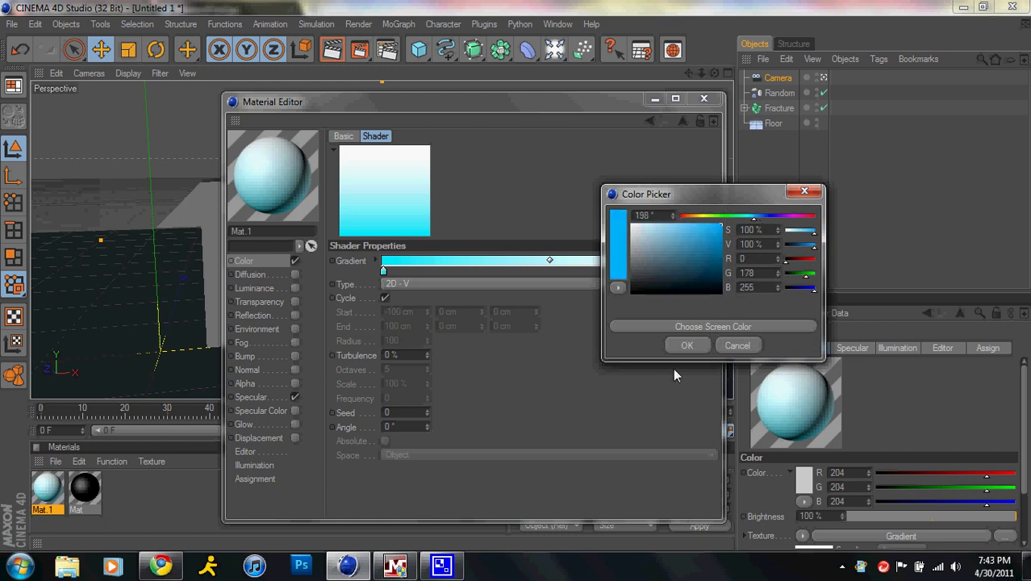
{"action": "left_click", "coordinate": [689, 346]}
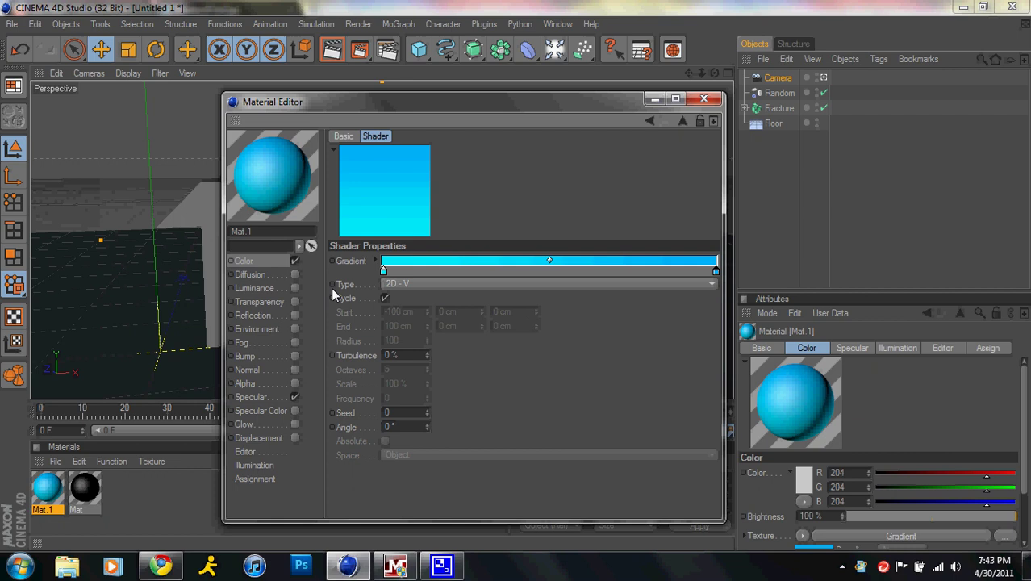
- Copy the Color channel's gradient and paste it into the newly enabled Luminance channel
{"action": "left_click", "coordinate": [280, 259]}
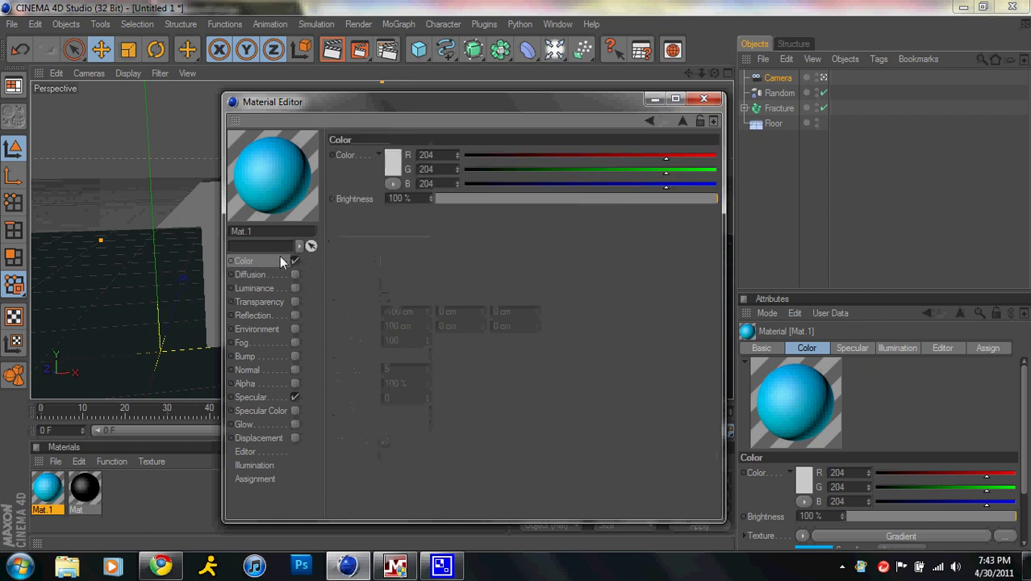
{"action": "left_click", "coordinate": [396, 219]}
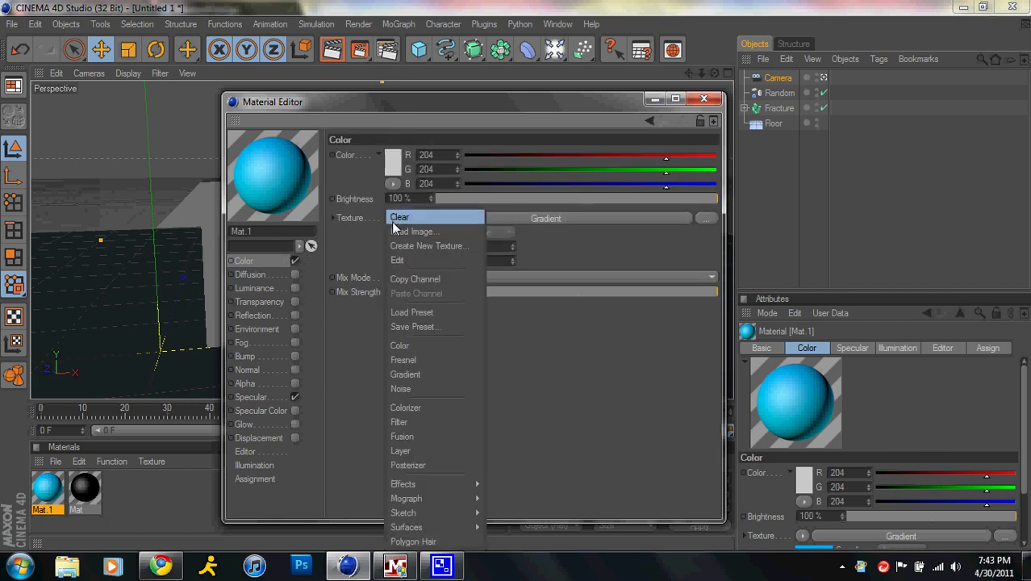
{"action": "left_click", "coordinate": [410, 279]}
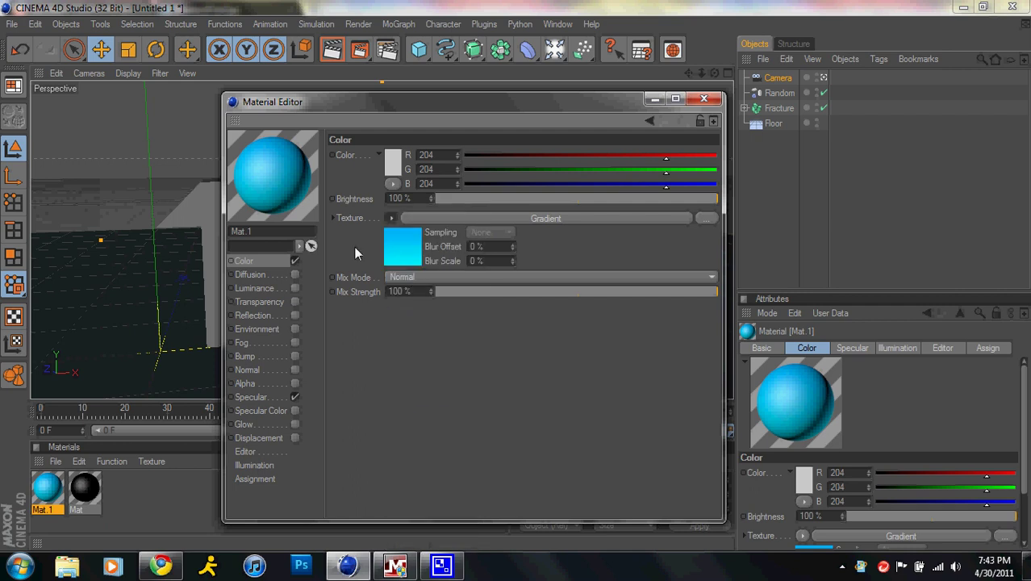
{"action": "left_click", "coordinate": [295, 289]}
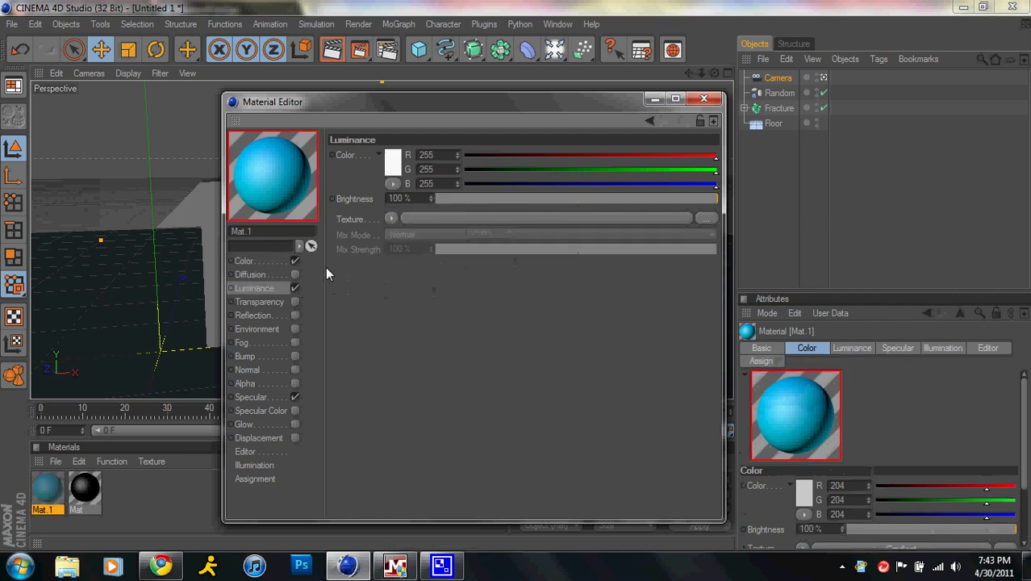
{"action": "left_click", "coordinate": [391, 219]}
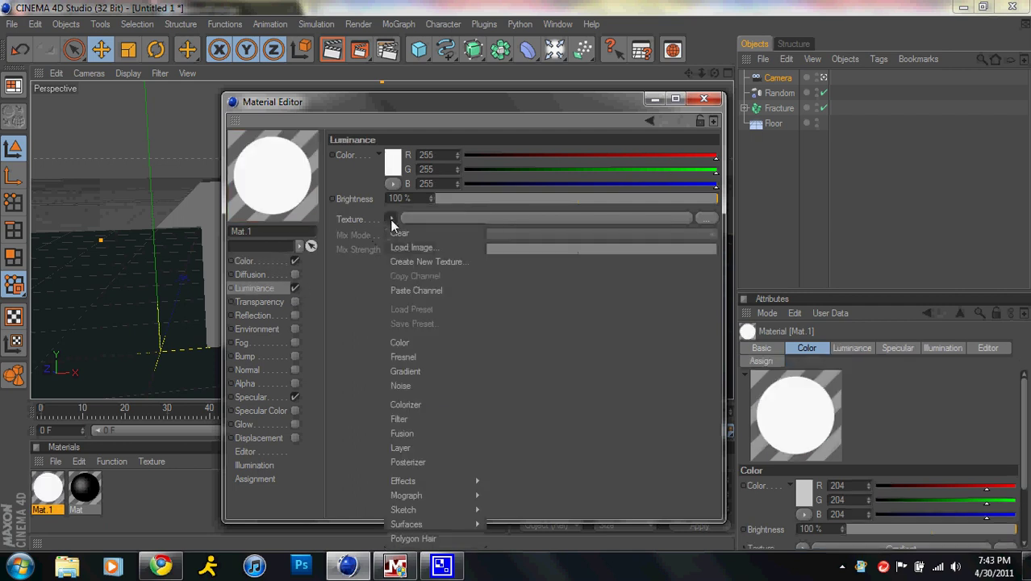
{"action": "left_click", "coordinate": [427, 289]}
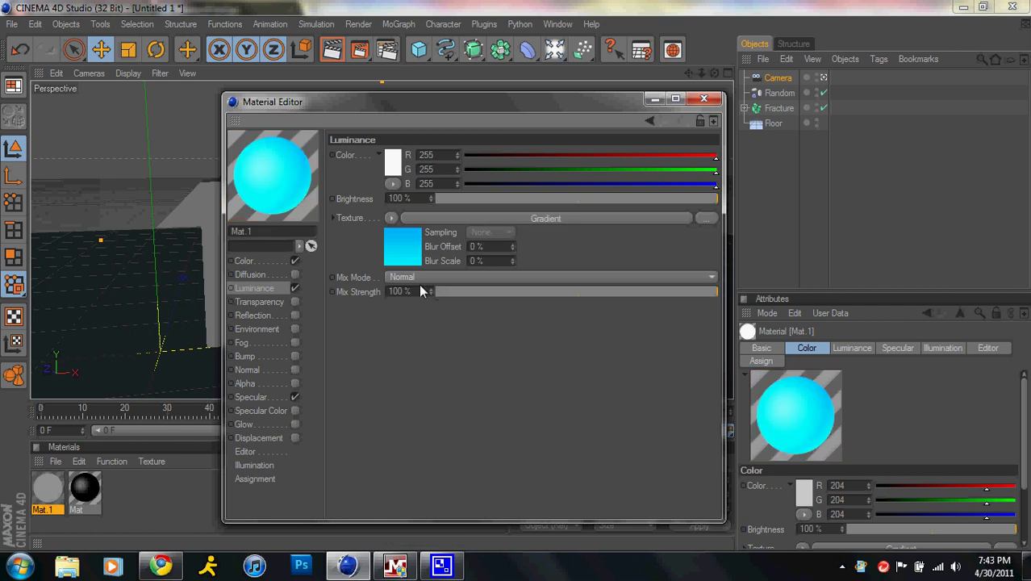
- Enable Reflection at 0% brightness with a Fresnel texture at 48% mix strength, then close the editor
{"action": "left_click", "coordinate": [295, 315]}
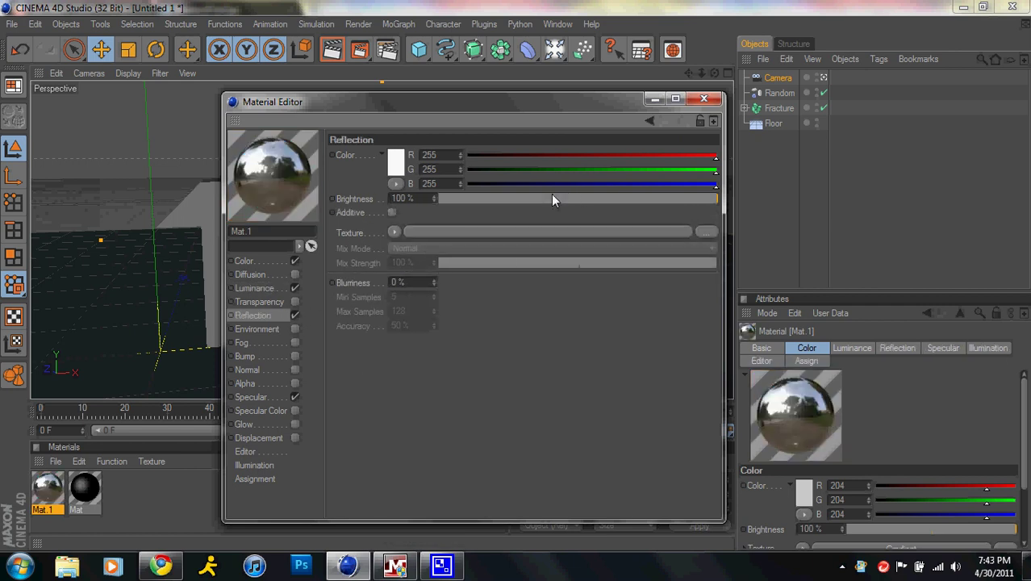
{"action": "left_click_drag", "start_coordinate": [443, 199], "coordinate": [397, 212]}
{"action": "left_click", "coordinate": [396, 232]}
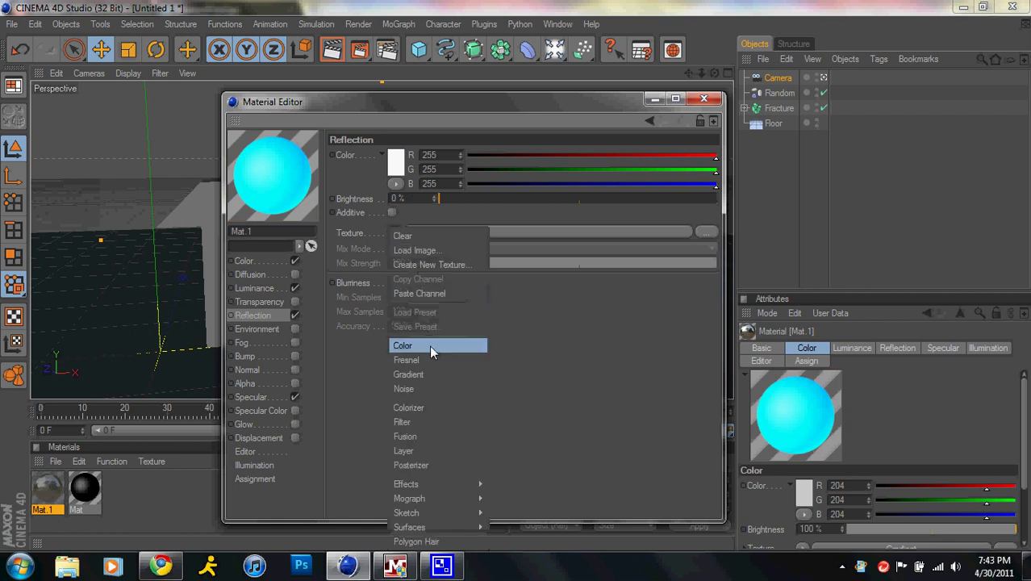
{"action": "left_click", "coordinate": [431, 358]}
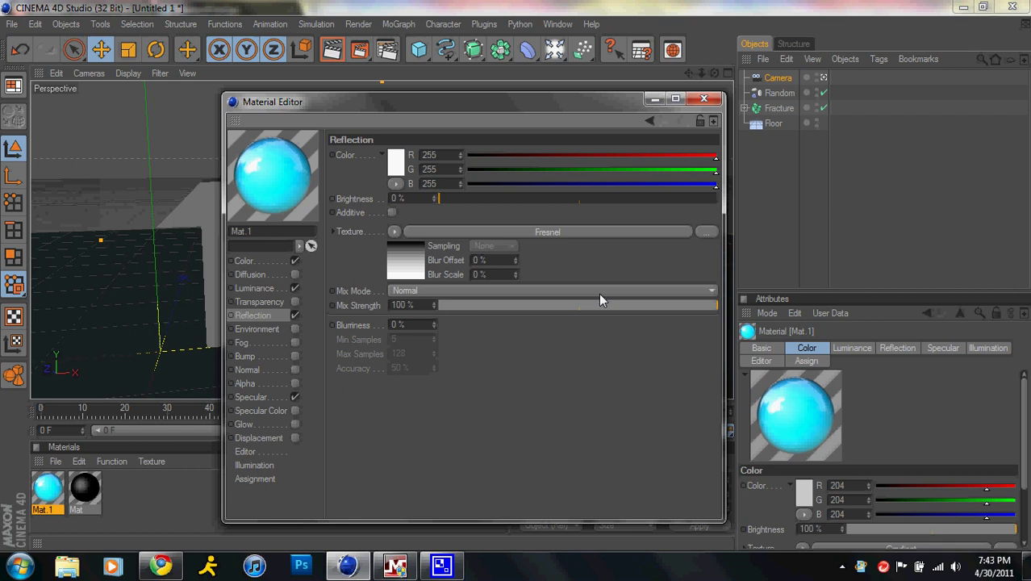
{"action": "left_click_drag", "start_coordinate": [631, 304], "coordinate": [608, 305]}
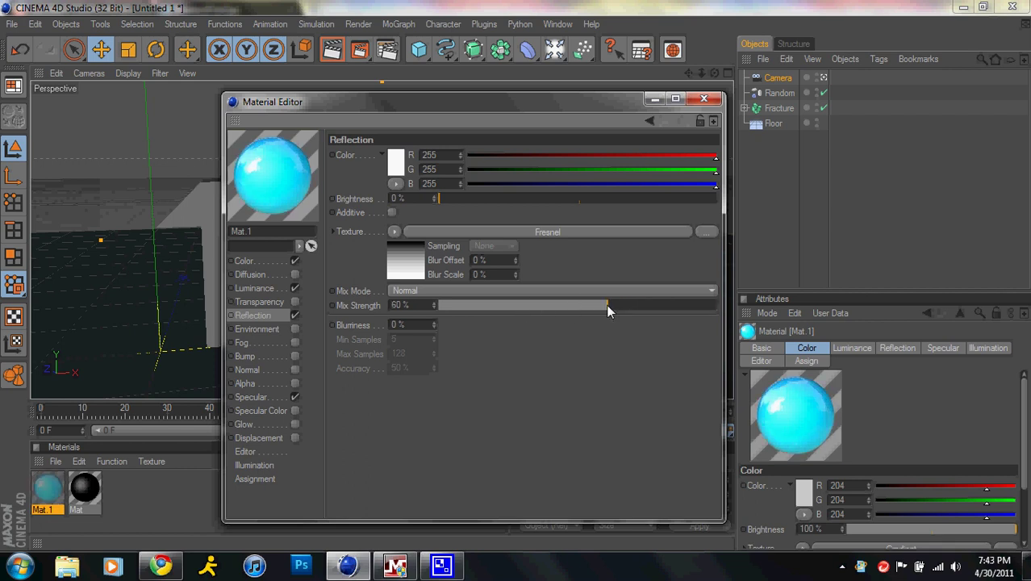
{"action": "left_click", "coordinate": [703, 98]}
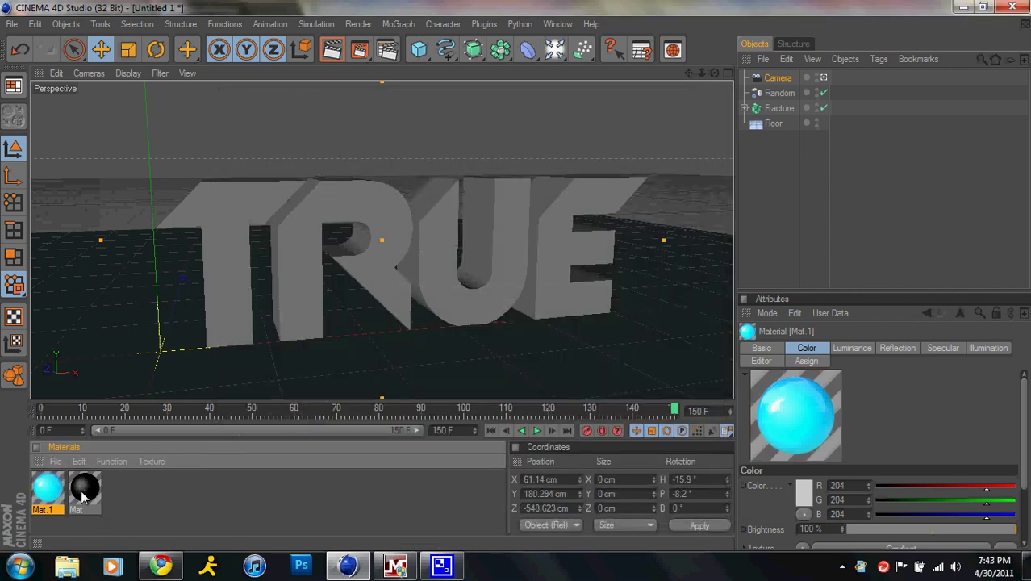
- Apply the black Mat material to the Fracture object, restricted to selection C1
{"action": "left_click_drag", "start_coordinate": [83, 496], "coordinate": [239, 213]}
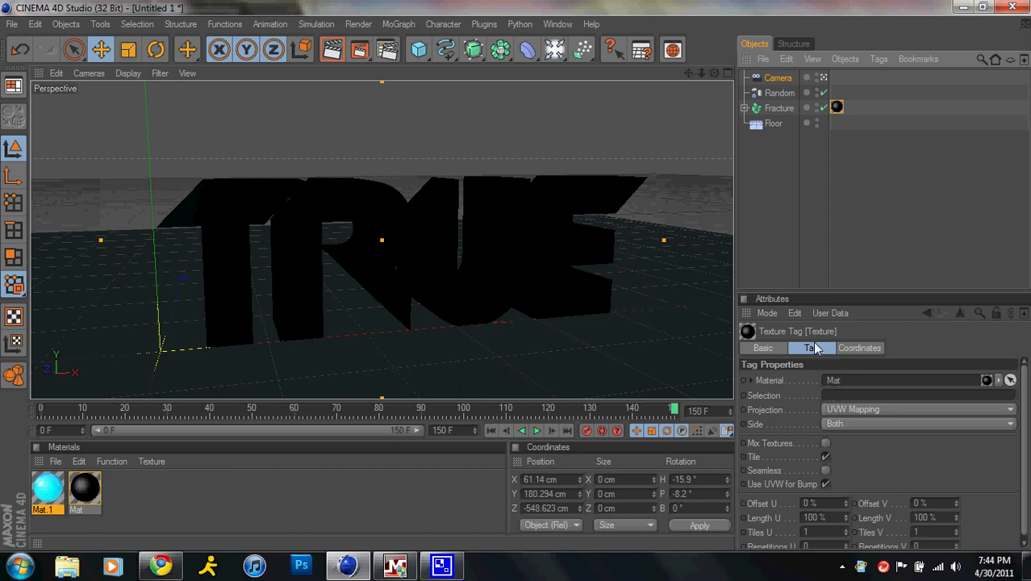
{"action": "left_click", "coordinate": [847, 394]}
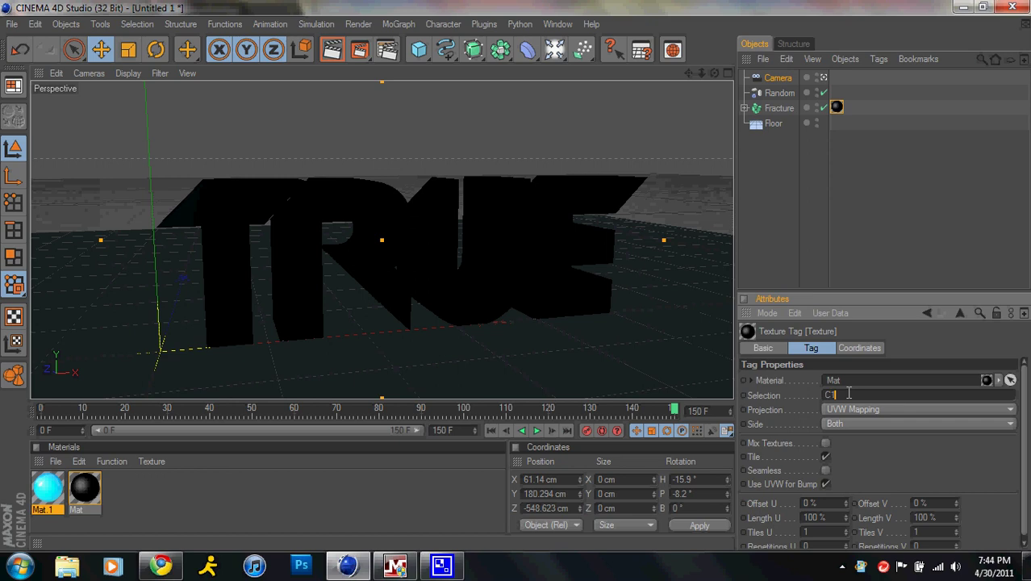
{"action": "type", "text": "C1"}
{"action": "left_click", "coordinate": [807, 231]}
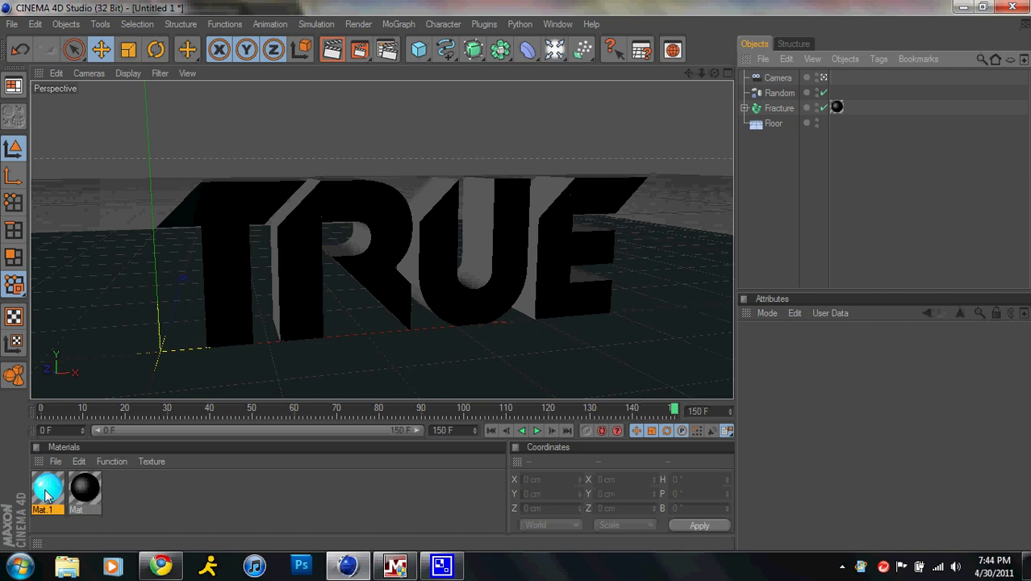
- Add cyan Mat.1, place the black Mat tag last, and delete the extra tag
{"action": "left_click_drag", "start_coordinate": [50, 492], "coordinate": [240, 204]}
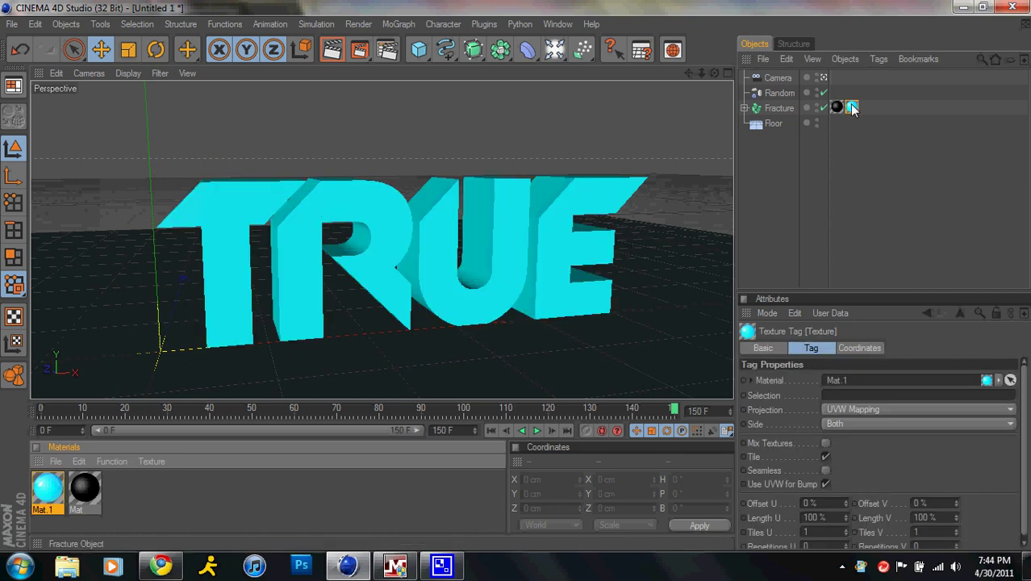
{"action": "left_click_drag", "start_coordinate": [837, 107], "coordinate": [863, 109]}
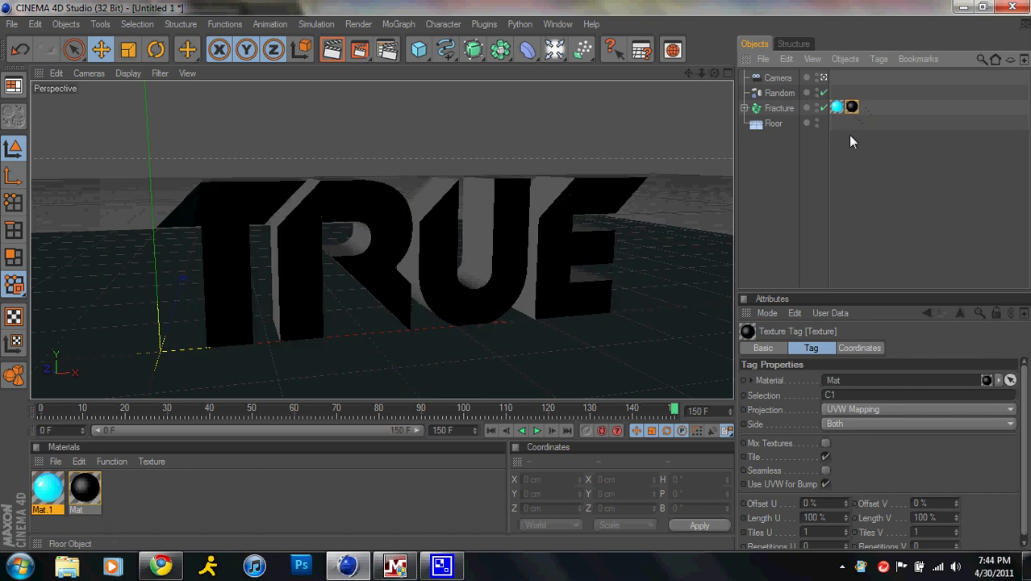
{"action": "left_click_drag", "start_coordinate": [57, 477], "coordinate": [214, 206]}
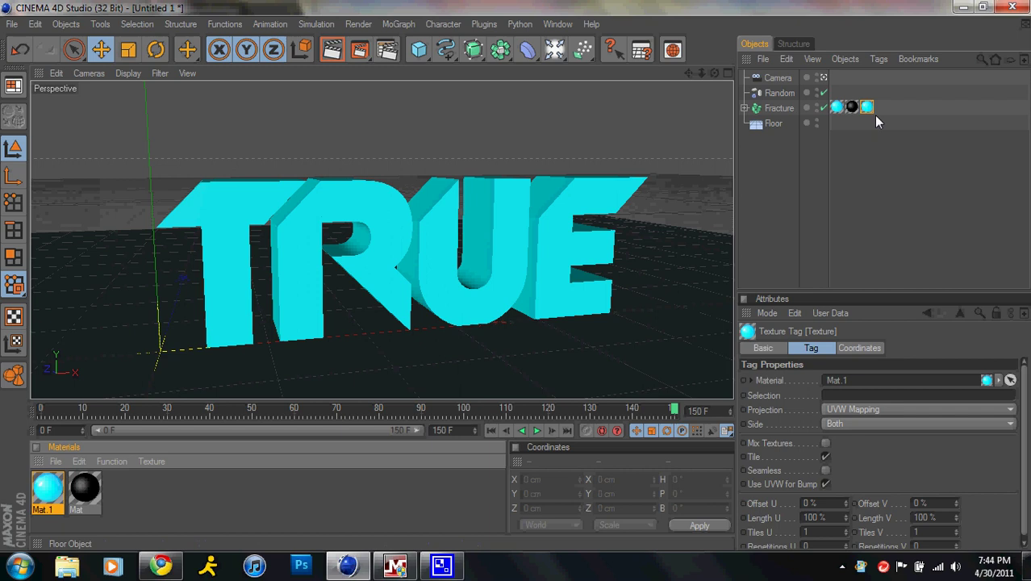
{"action": "key", "text": "Delete"}
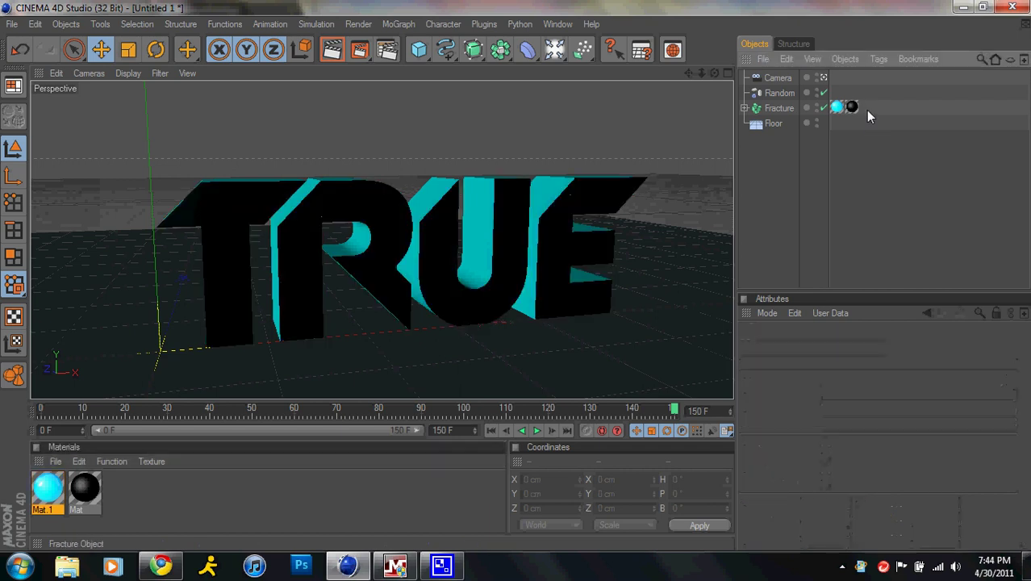
{"action": "left_click_drag", "start_coordinate": [714, 73], "coordinate": [521, 279]}
- Shift Mat.1's Color gradient right-end knot to blue
{"action": "left_click", "coordinate": [51, 485]}
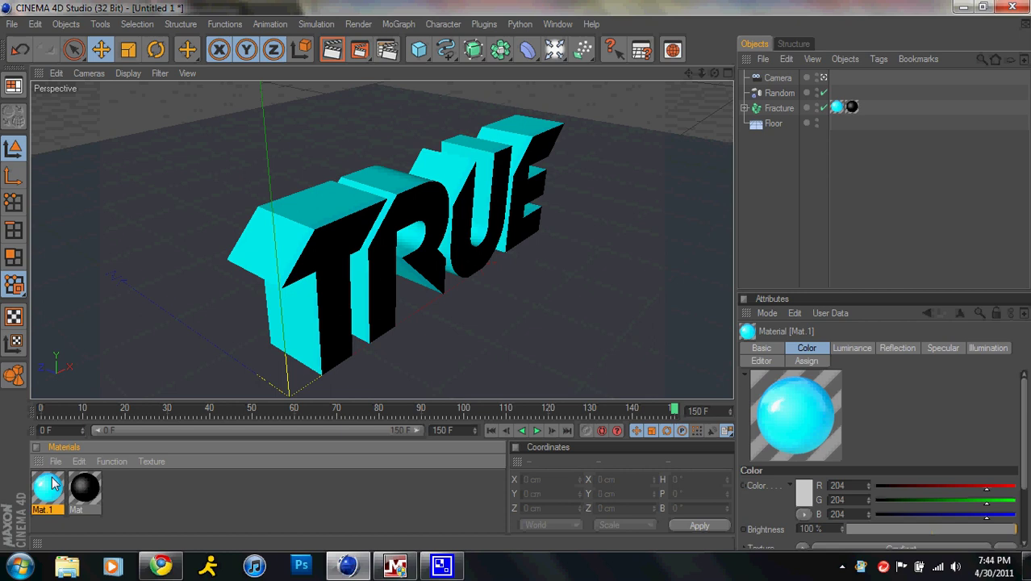
{"action": "double_click", "coordinate": [51, 485]}
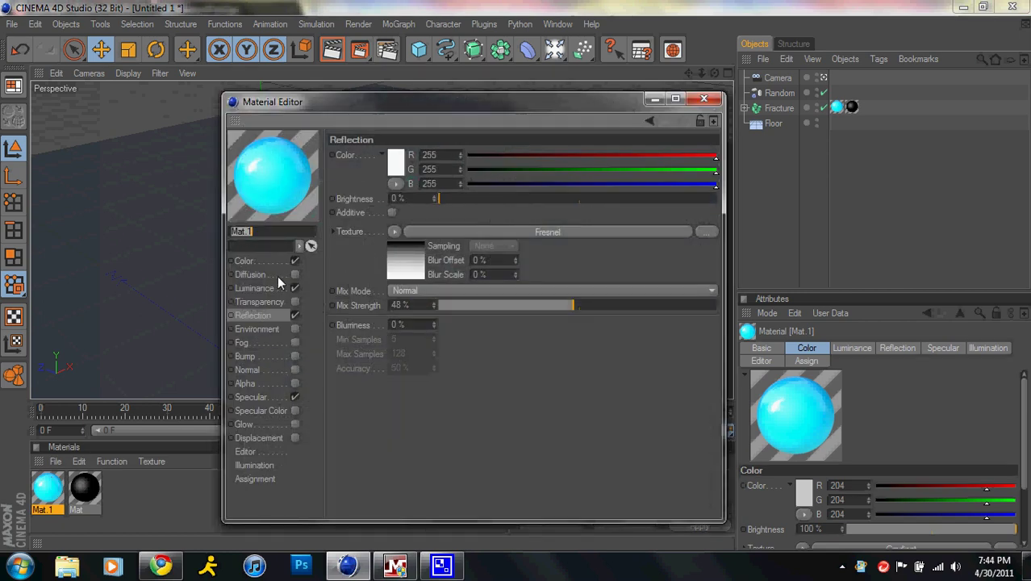
{"action": "left_click", "coordinate": [283, 259]}
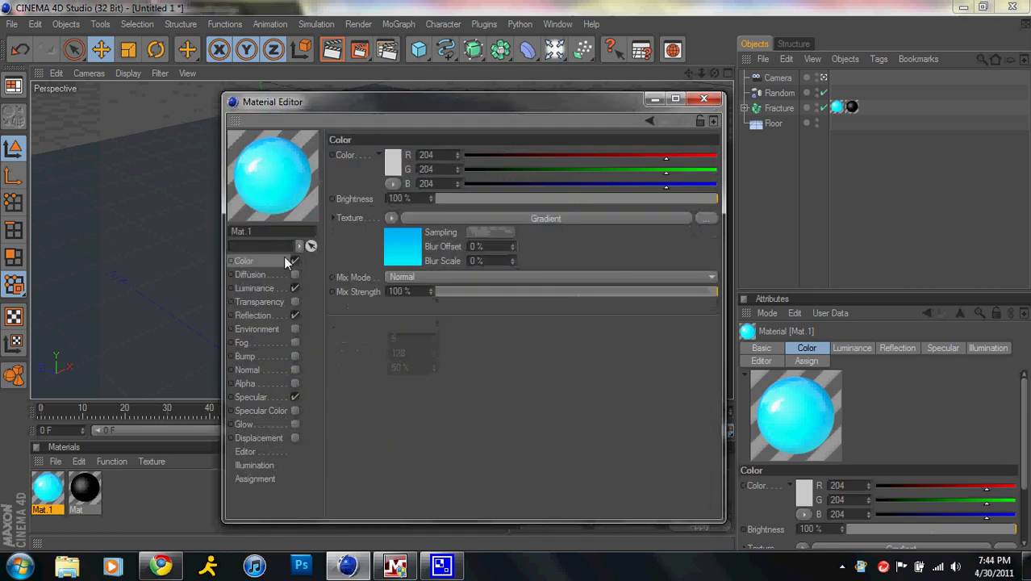
{"action": "left_click", "coordinate": [476, 216]}
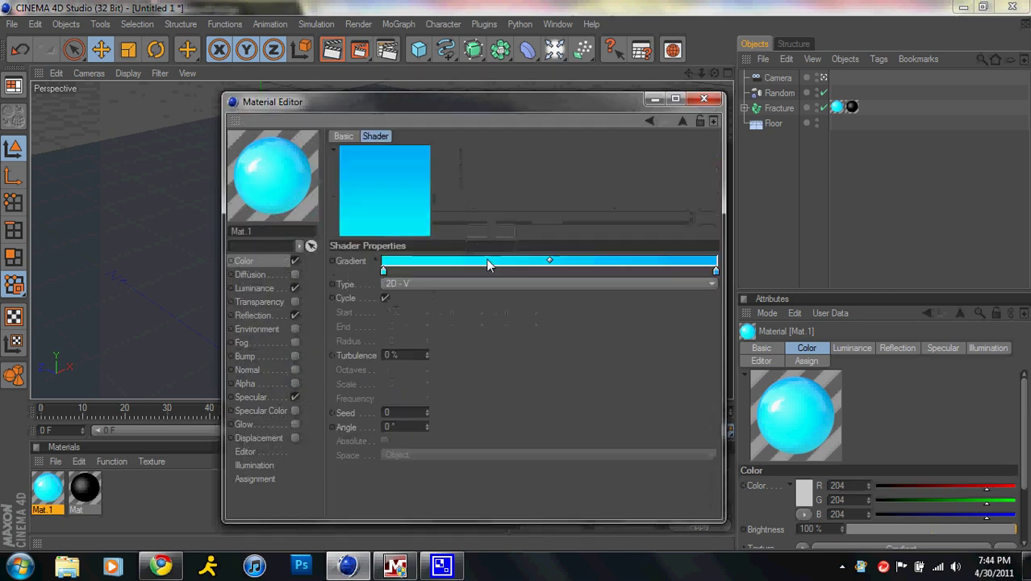
{"action": "double_click", "coordinate": [715, 271]}
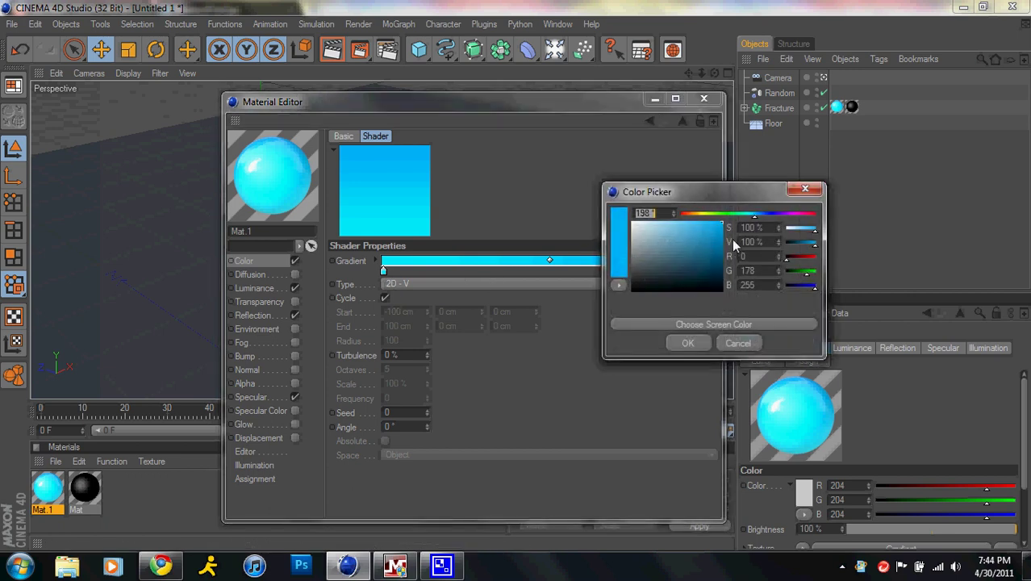
{"action": "left_click_drag", "start_coordinate": [759, 207], "coordinate": [772, 218]}
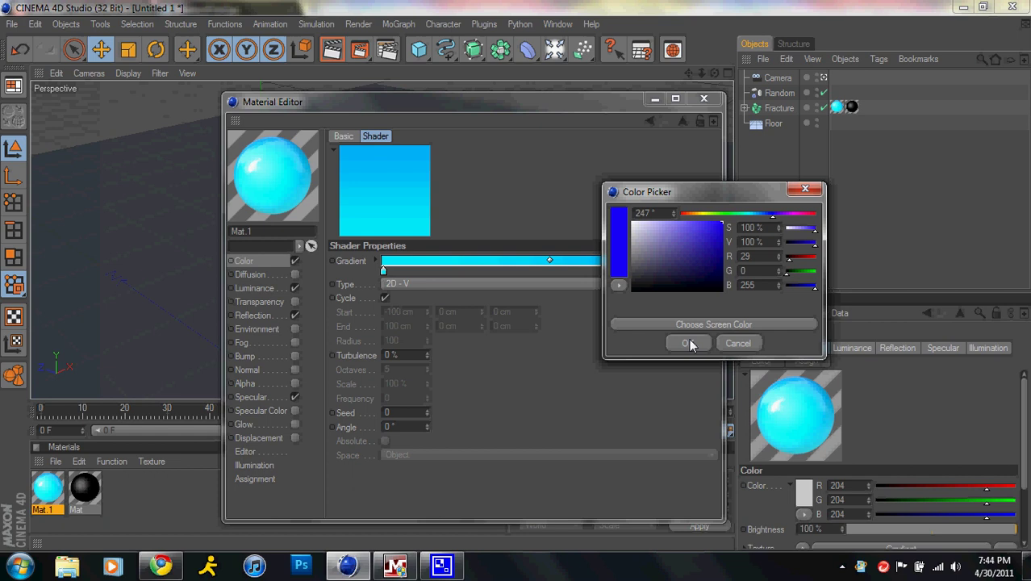
{"action": "left_click", "coordinate": [688, 343]}
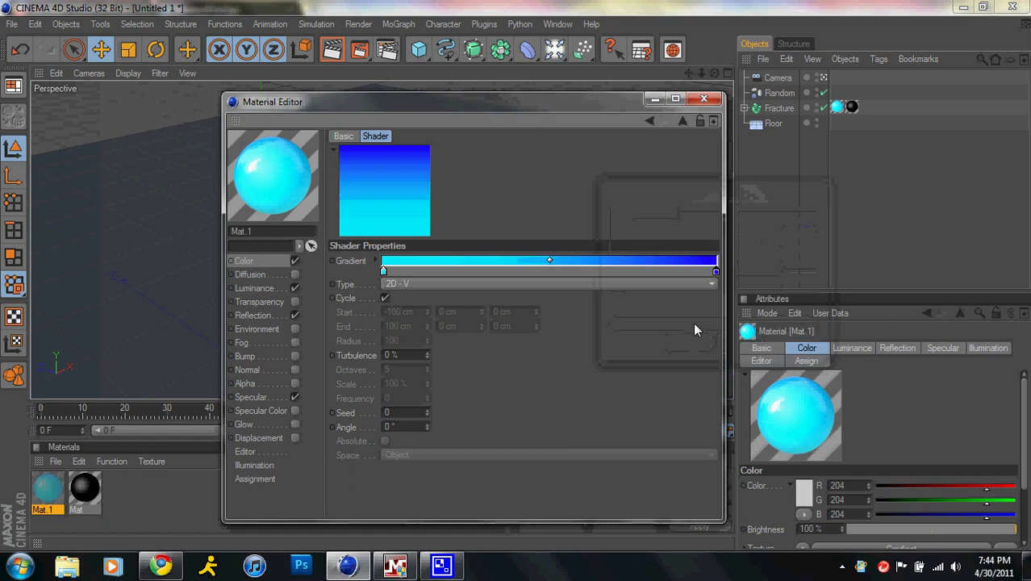
- Set the Luminance gradient's right-end knot to deep blue, hue 243°, and close the material
{"action": "left_click", "coordinate": [279, 287]}
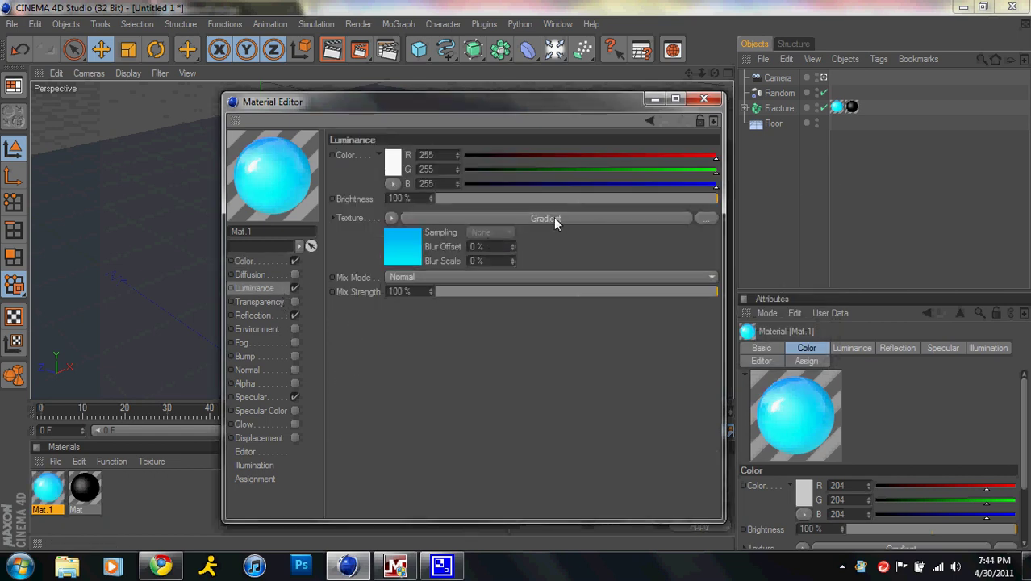
{"action": "left_click", "coordinate": [553, 217]}
{"action": "double_click", "coordinate": [716, 269]}
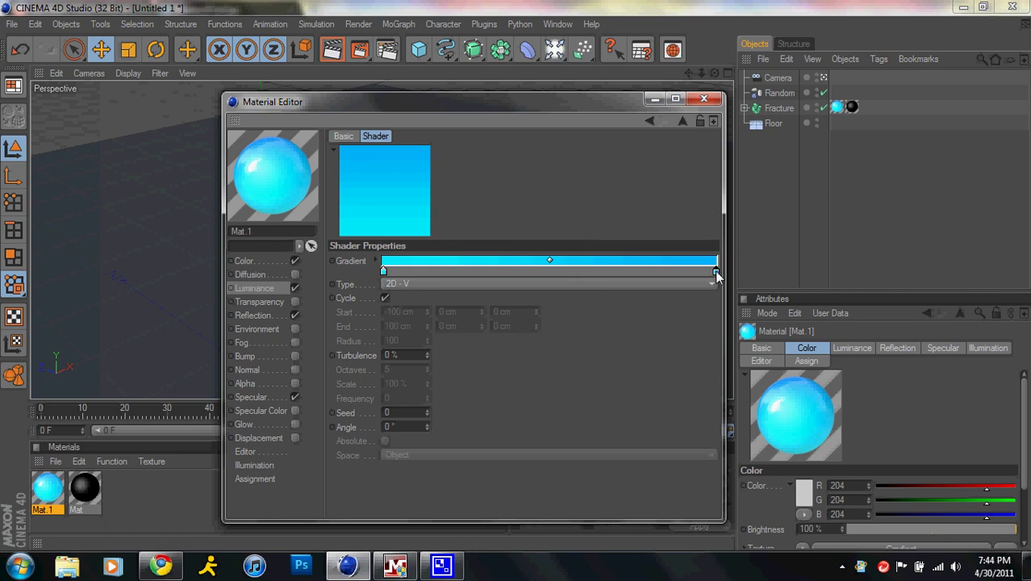
{"action": "left_click", "coordinate": [773, 214]}
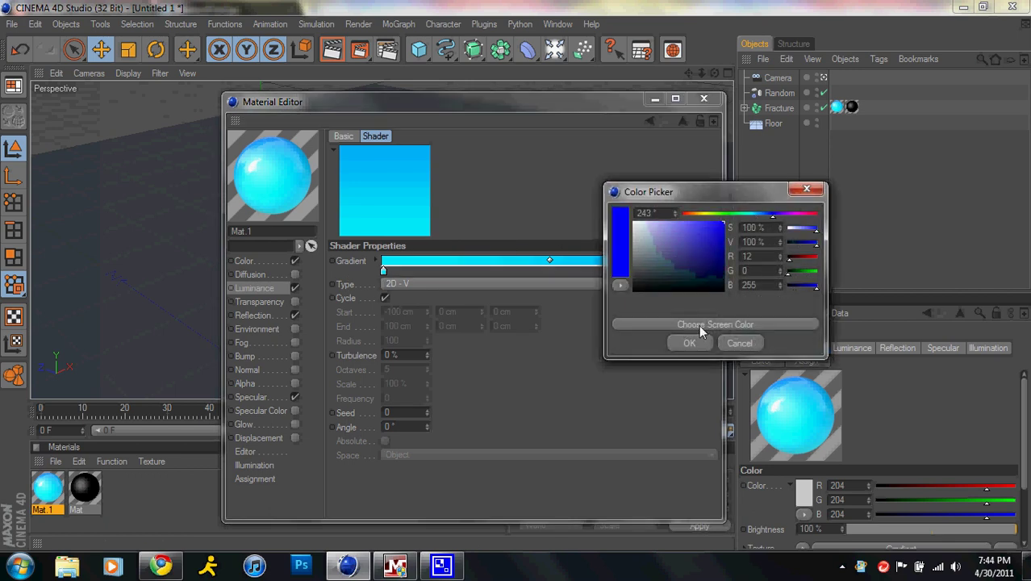
{"action": "left_click", "coordinate": [689, 343]}
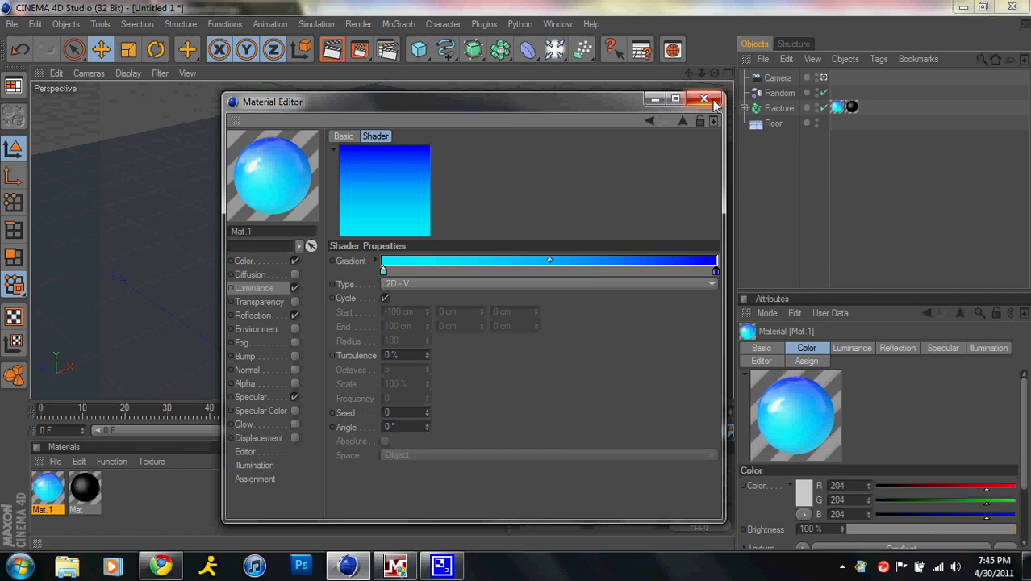
{"action": "left_click", "coordinate": [704, 100]}
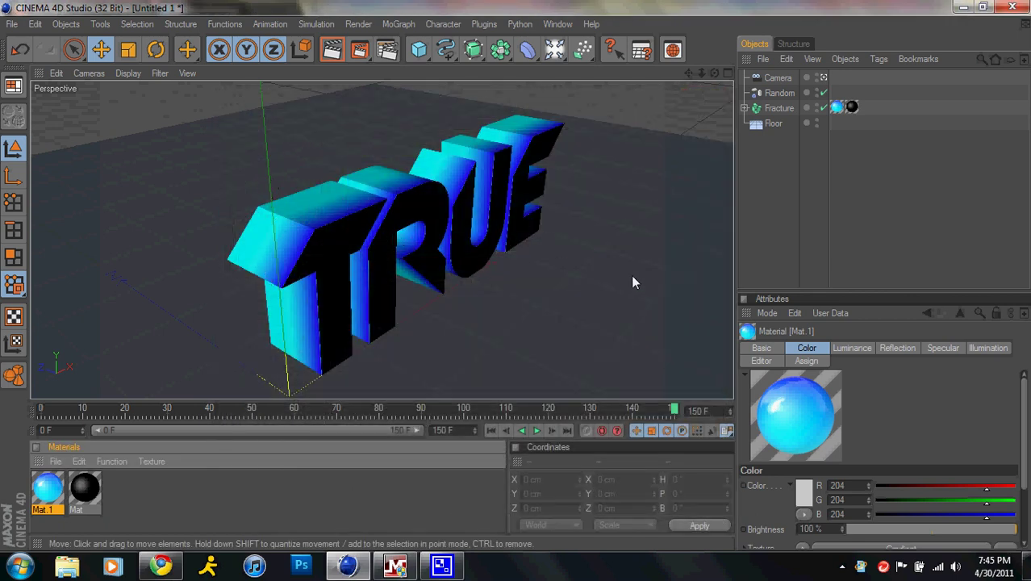
- Reposition the camera above-left of TRUE at -27.6° heading and -15.1° pitch
{"action": "mouse_move", "coordinate": [713, 74]}
{"action": "left_mouse_down"}
{"action": "mouse_move", "coordinate": [515, 274]}
{"action": "mouse_move", "coordinate": [712, 75]}
{"action": "left_mouse_up"}
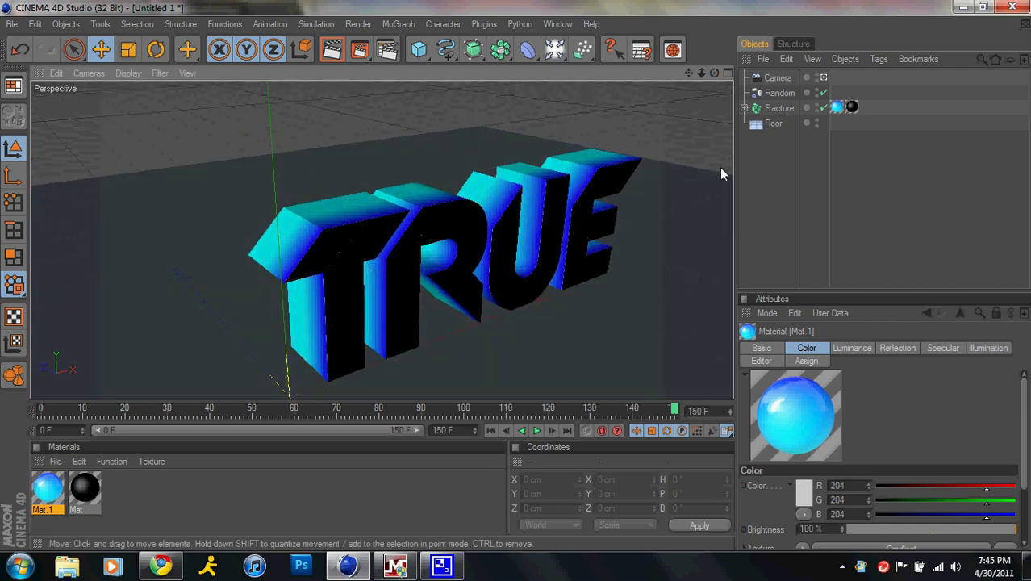
{"action": "left_click_drag", "start_coordinate": [686, 72], "coordinate": [724, 80]}
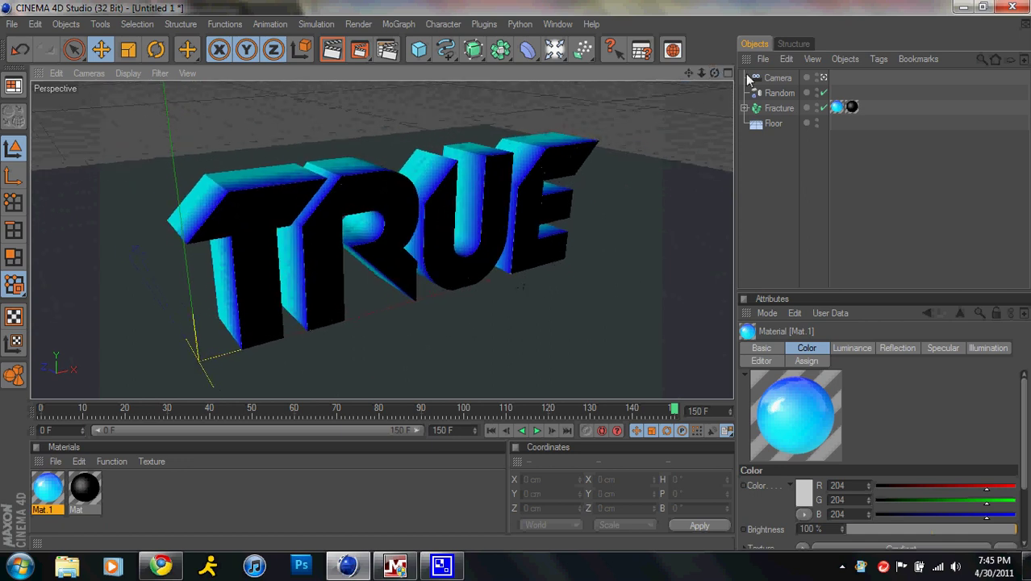
{"action": "left_click", "coordinate": [778, 77]}
{"action": "mouse_move", "coordinate": [518, 277]}
{"action": "left_mouse_down"}
{"action": "mouse_move", "coordinate": [714, 73]}
{"action": "mouse_move", "coordinate": [516, 274]}
{"action": "left_mouse_up"}
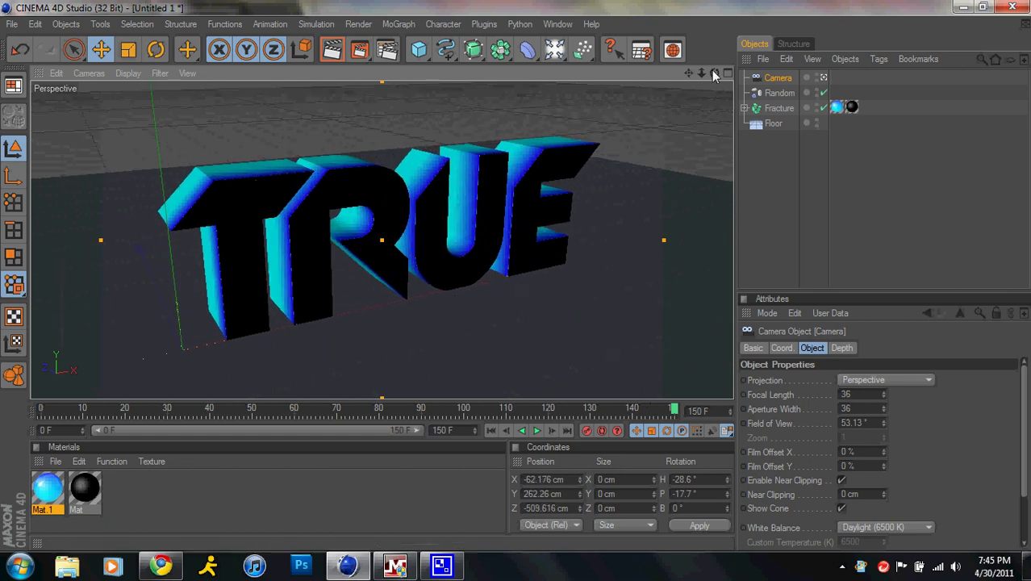
{"action": "left_click_drag", "start_coordinate": [712, 71], "coordinate": [680, 265]}
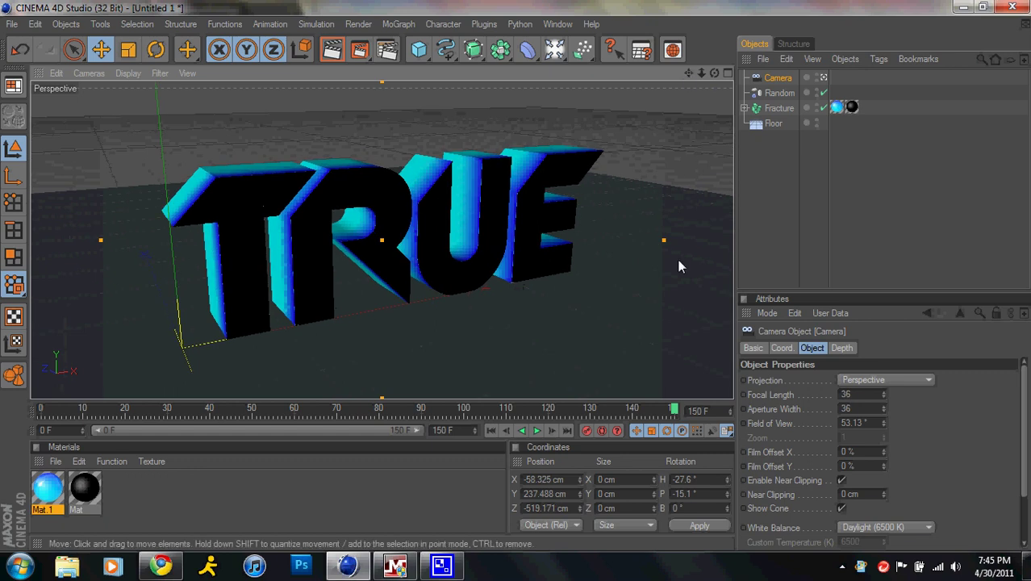
- At frame 150, orbit and pan the camera to frame the assembled TRUE text
{"action": "left_click", "coordinate": [491, 430]}
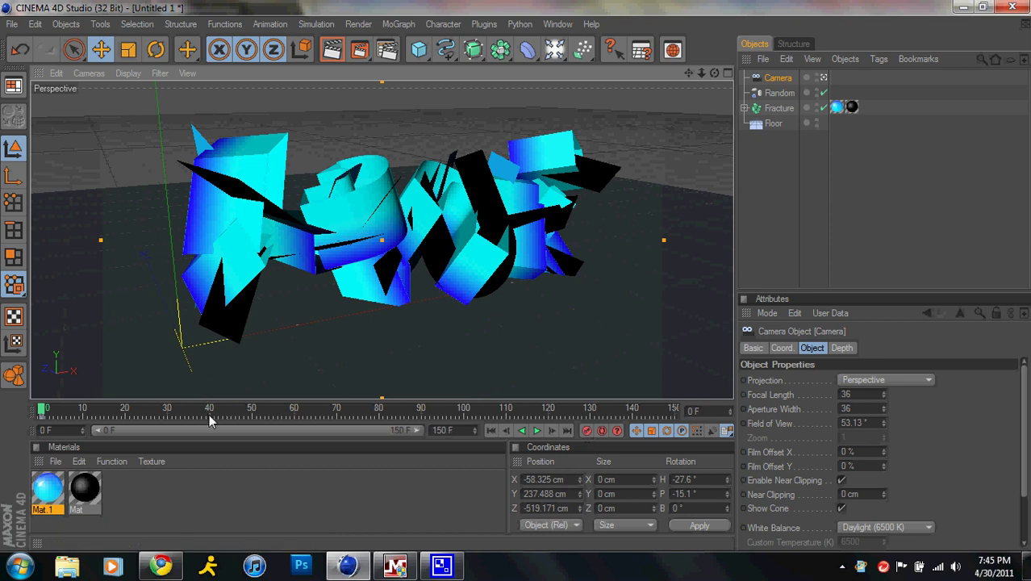
{"action": "left_click_drag", "start_coordinate": [226, 405], "coordinate": [673, 407]}
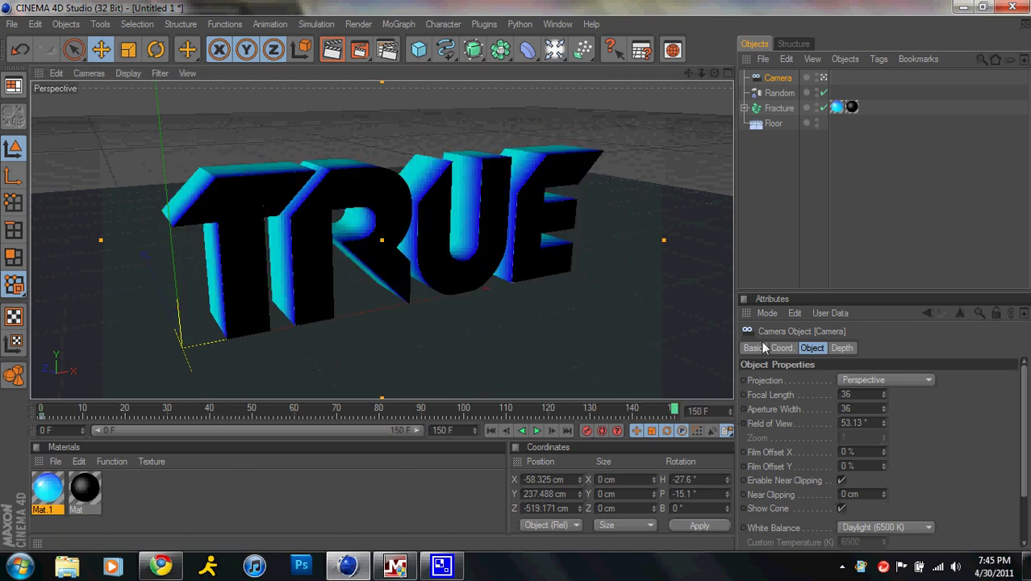
{"action": "mouse_move", "coordinate": [714, 73]}
{"action": "left_mouse_down"}
{"action": "mouse_move", "coordinate": [518, 276]}
{"action": "mouse_move", "coordinate": [703, 72]}
{"action": "left_mouse_up"}
{"action": "left_click_drag", "start_coordinate": [515, 282], "coordinate": [727, 74]}
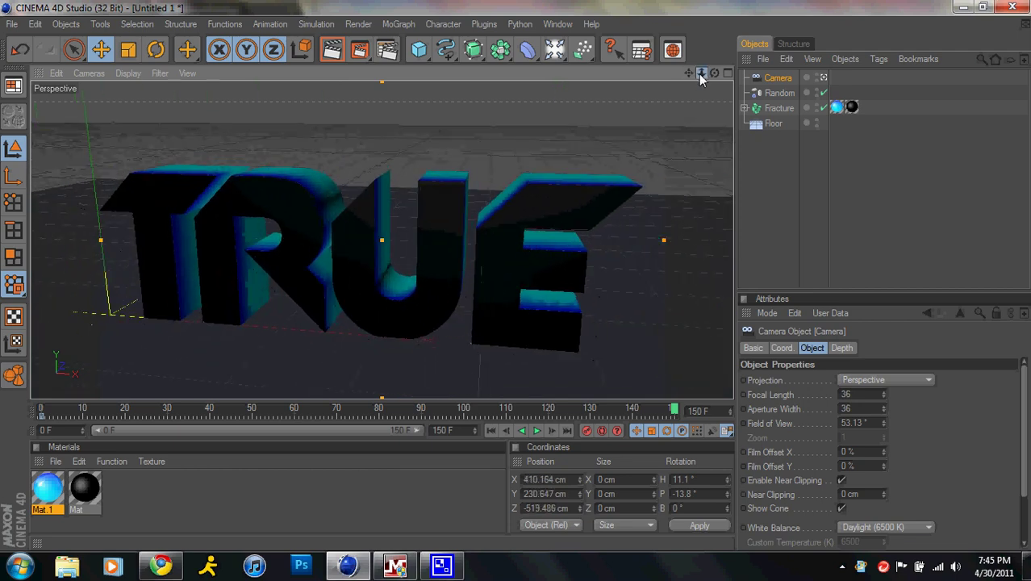
{"action": "left_click_drag", "start_coordinate": [516, 276], "coordinate": [528, 276], "text": "alt"}
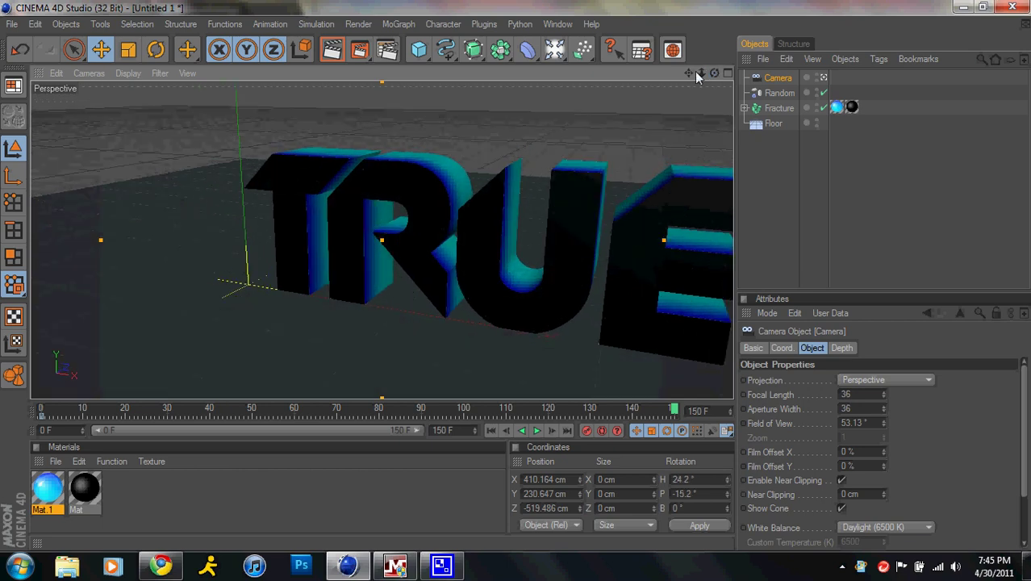
{"action": "left_click_drag", "start_coordinate": [688, 73], "coordinate": [517, 281]}
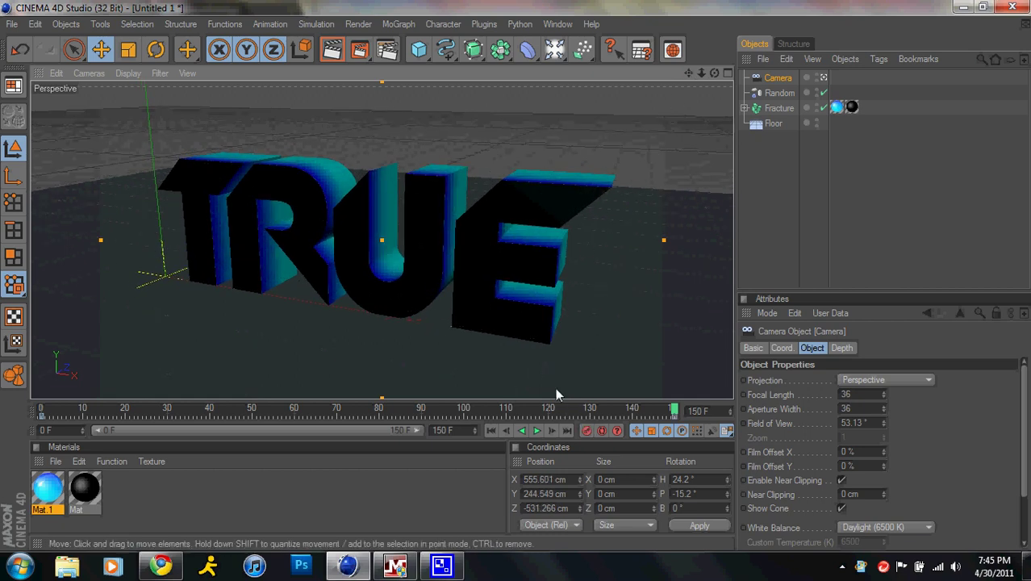
- Play the animation from the start, stop it, and return to frame 0
{"action": "left_click", "coordinate": [492, 430]}
{"action": "left_click", "coordinate": [537, 430]}
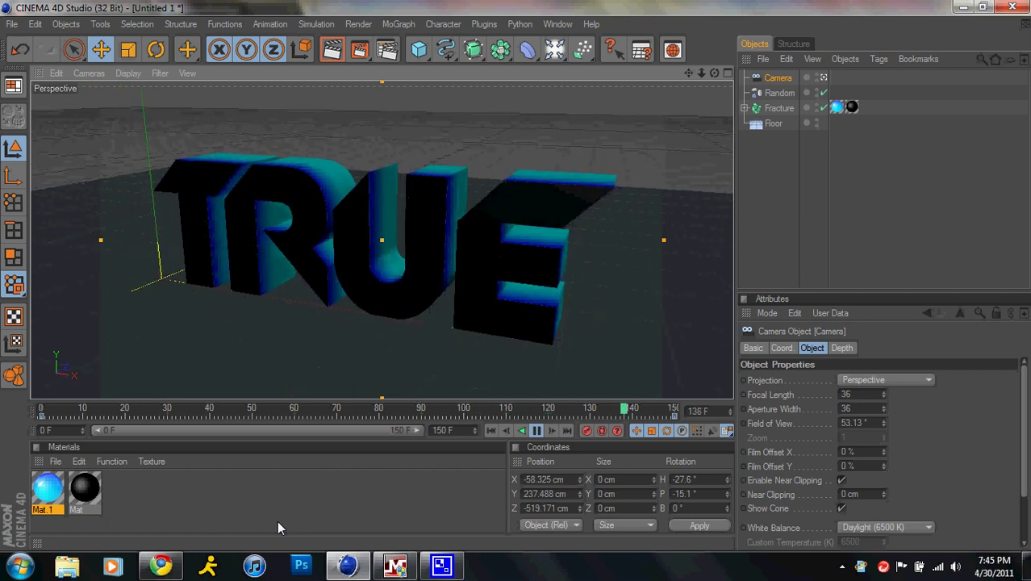
{"action": "left_click", "coordinate": [537, 430]}
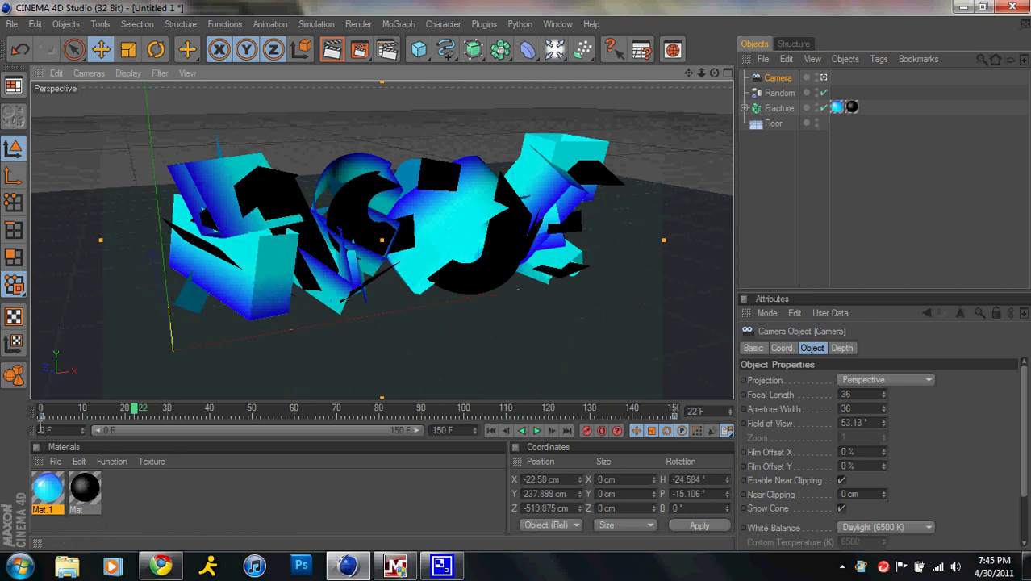
{"action": "left_click_drag", "start_coordinate": [50, 405], "coordinate": [42, 407]}
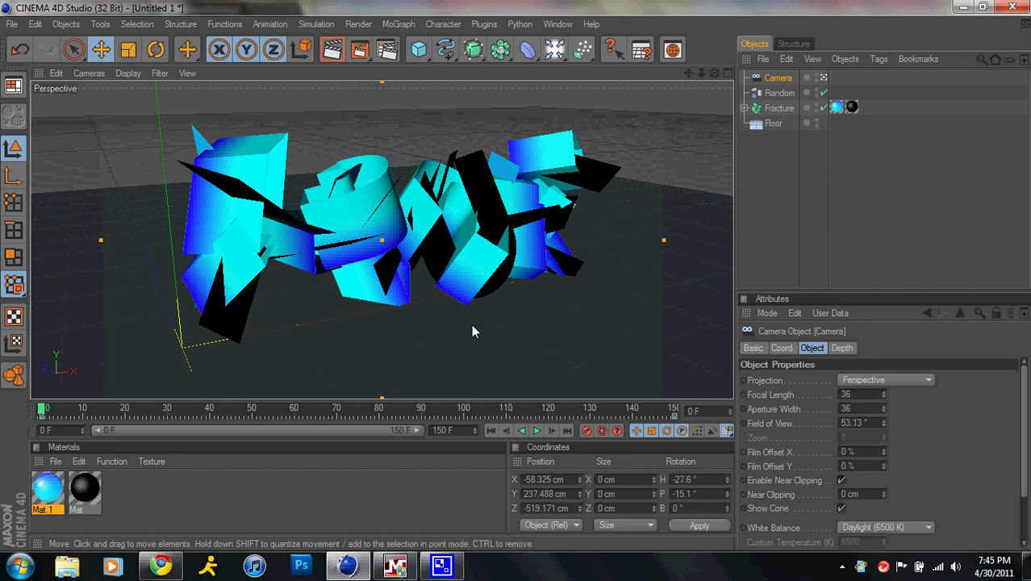
- Open Render Settings, then run a test render and stop it
{"action": "left_click", "coordinate": [388, 50]}
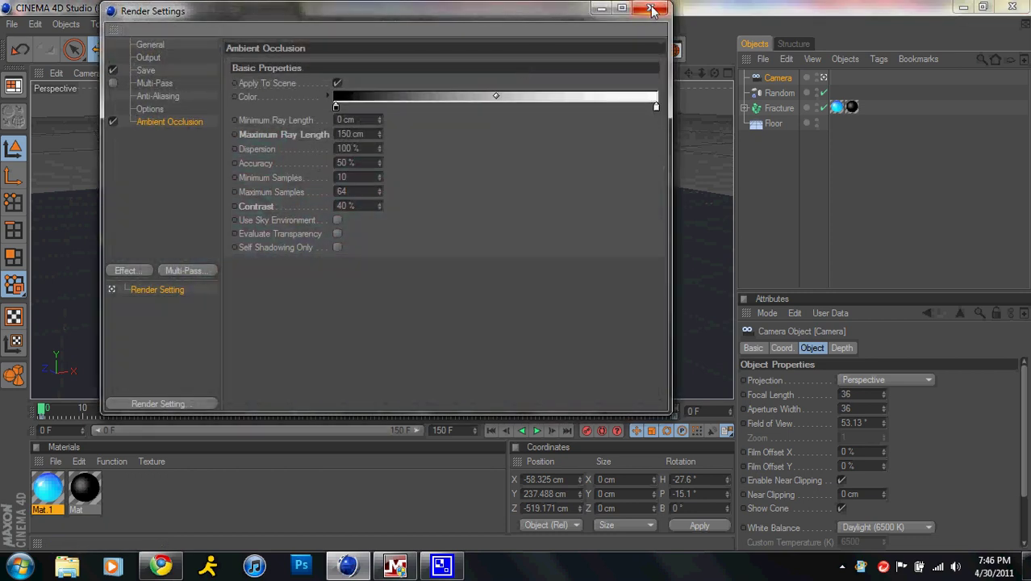
{"action": "left_click", "coordinate": [650, 8]}
{"action": "left_click", "coordinate": [365, 50]}
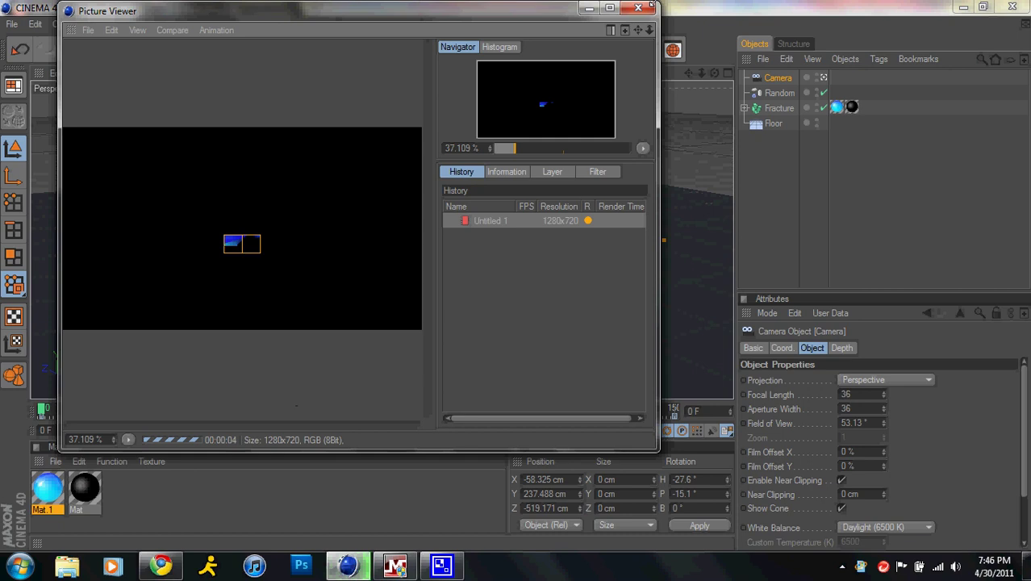
{"action": "left_click", "coordinate": [638, 8]}
{"action": "left_click", "coordinate": [537, 334]}
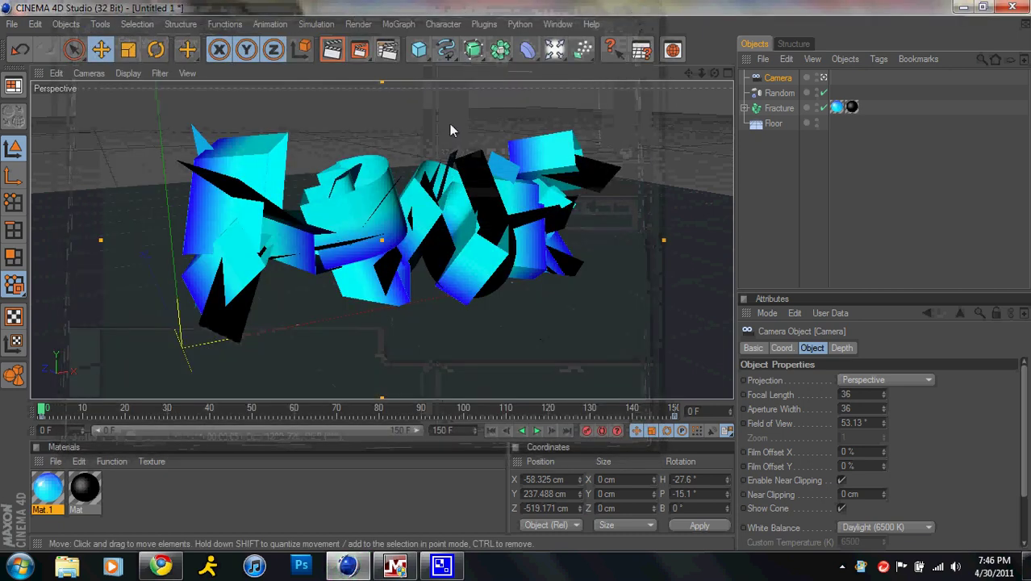
- Set the Output end frame to 150 F for a manual 0–150 range
{"action": "left_click", "coordinate": [383, 49]}
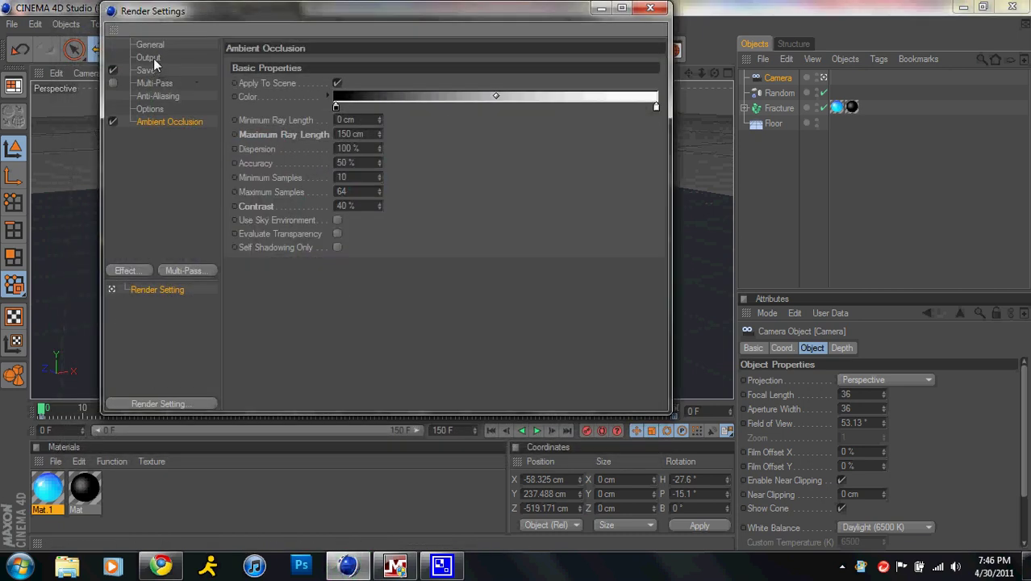
{"action": "left_click", "coordinate": [148, 57]}
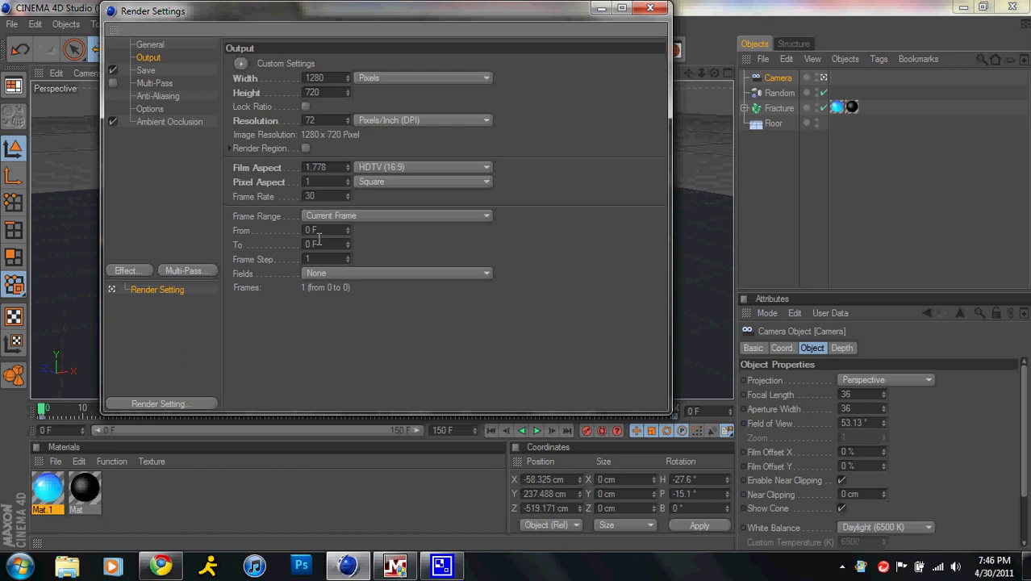
{"action": "left_click", "coordinate": [311, 243]}
{"action": "type", "text": "150"}
{"action": "left_click", "coordinate": [650, 8]}
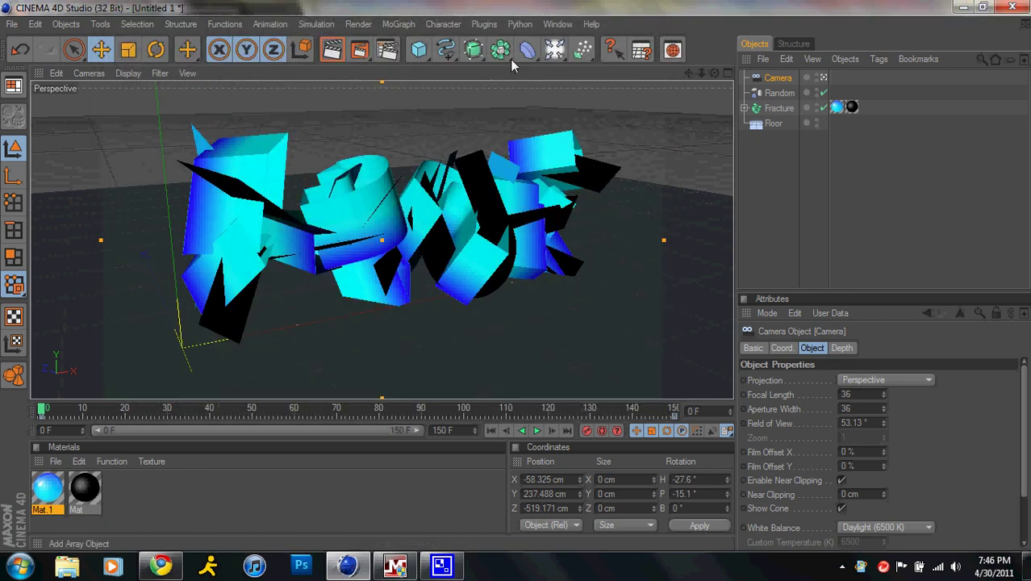
{"action": "left_click", "coordinate": [388, 57]}
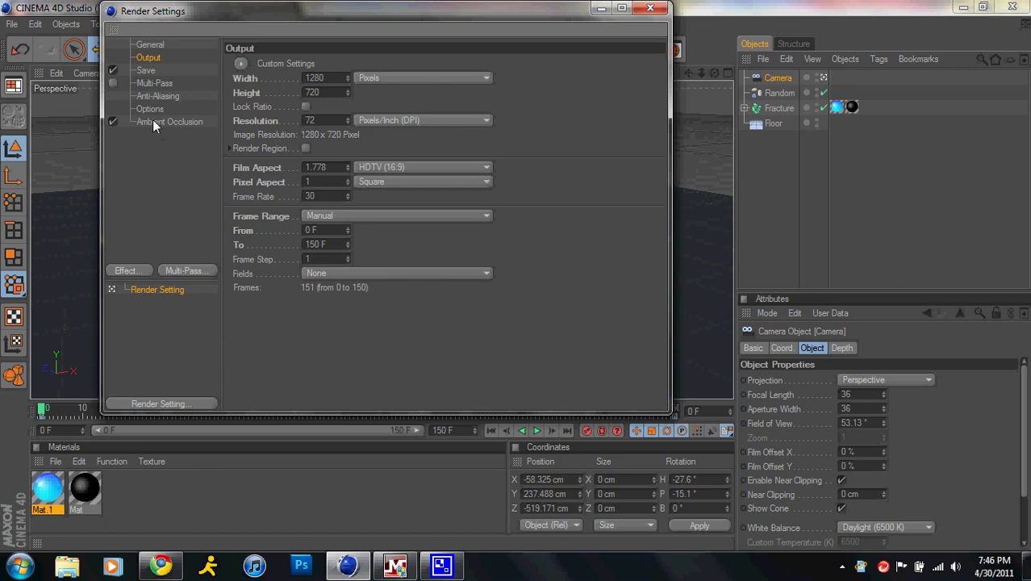
{"action": "left_click", "coordinate": [142, 271]}
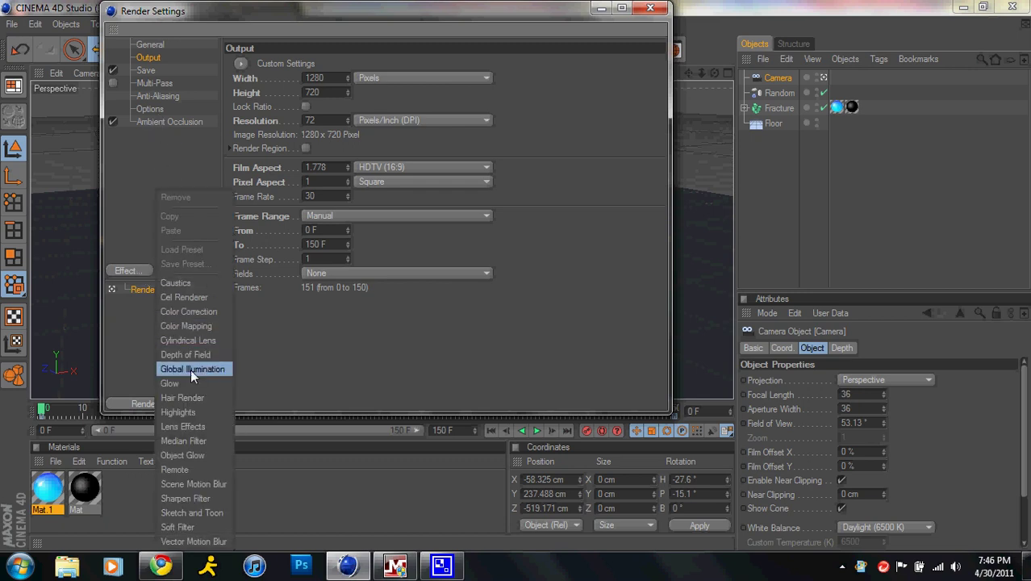
{"action": "left_click", "coordinate": [218, 369]}
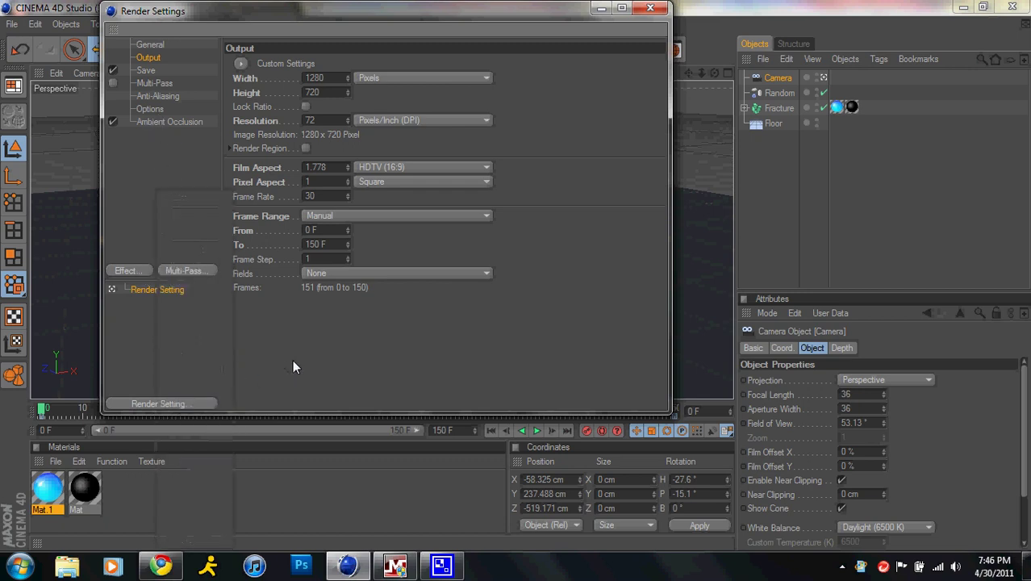
{"action": "left_click", "coordinate": [650, 8]}
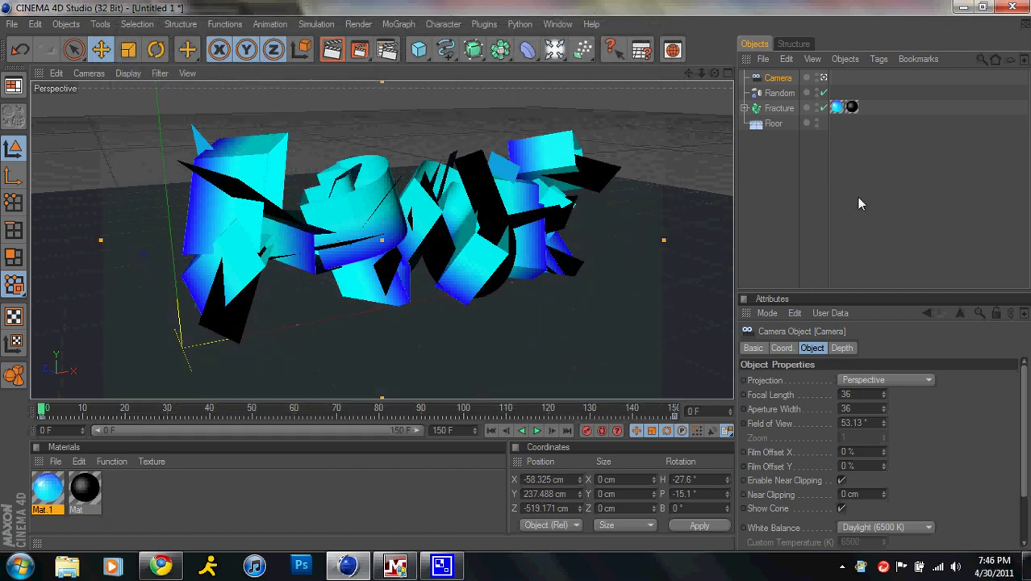